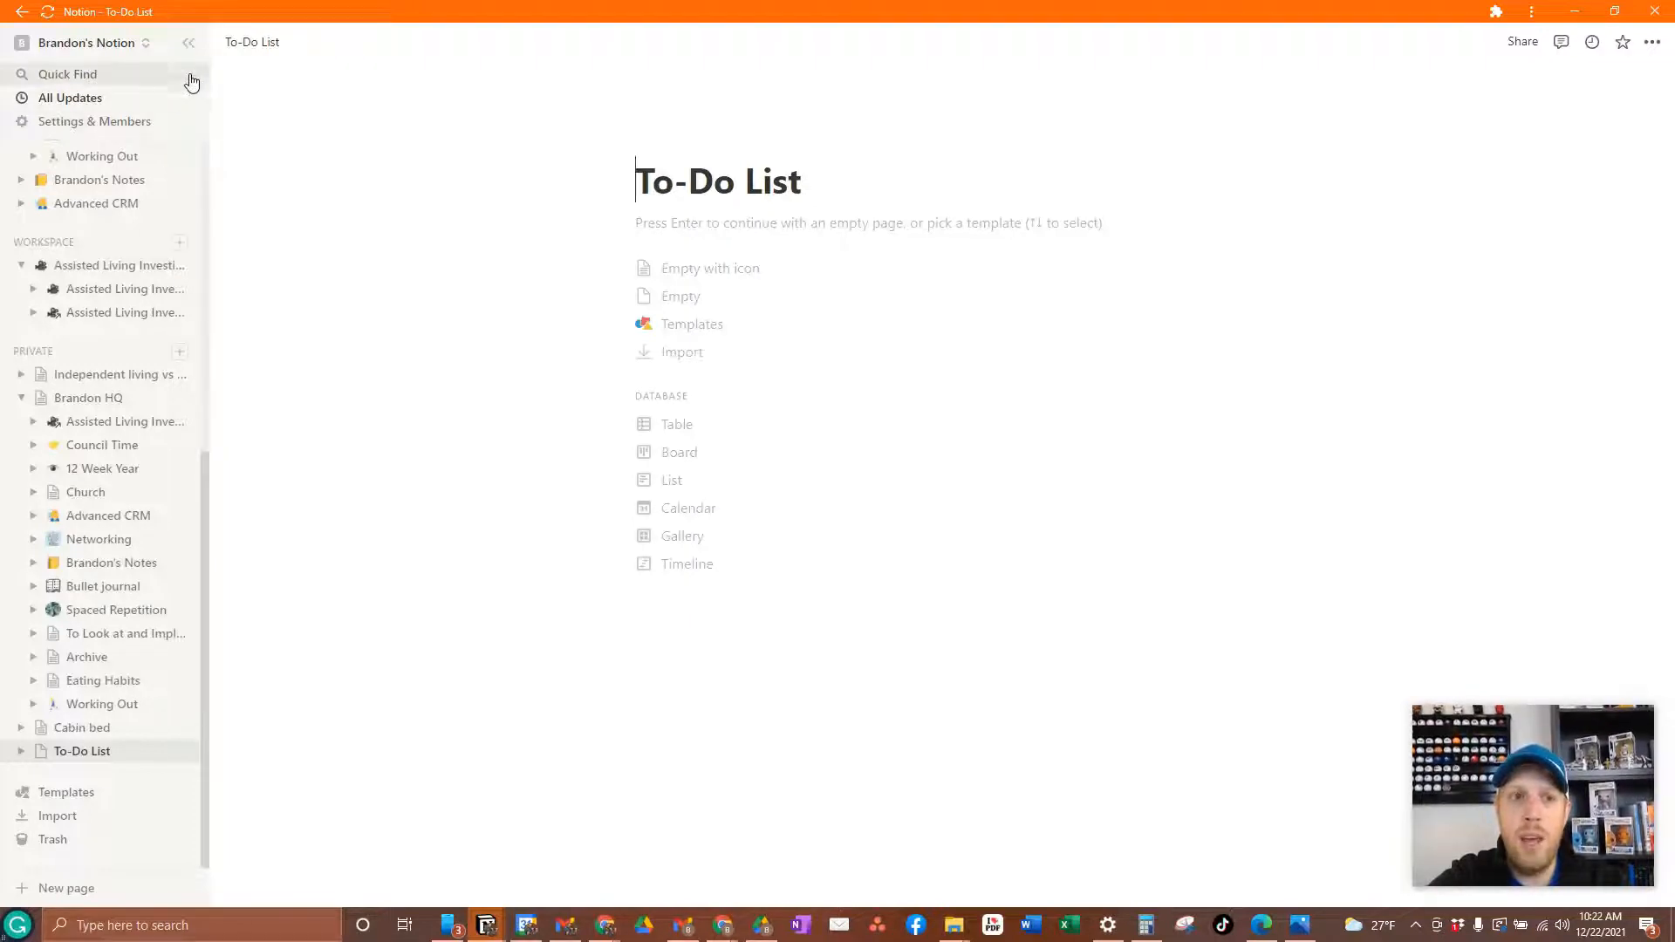
Step: Collapse the sidebar, start the To-Do List as an empty page and insert an inline table database
{"action": "left_click", "coordinate": [188, 44]}
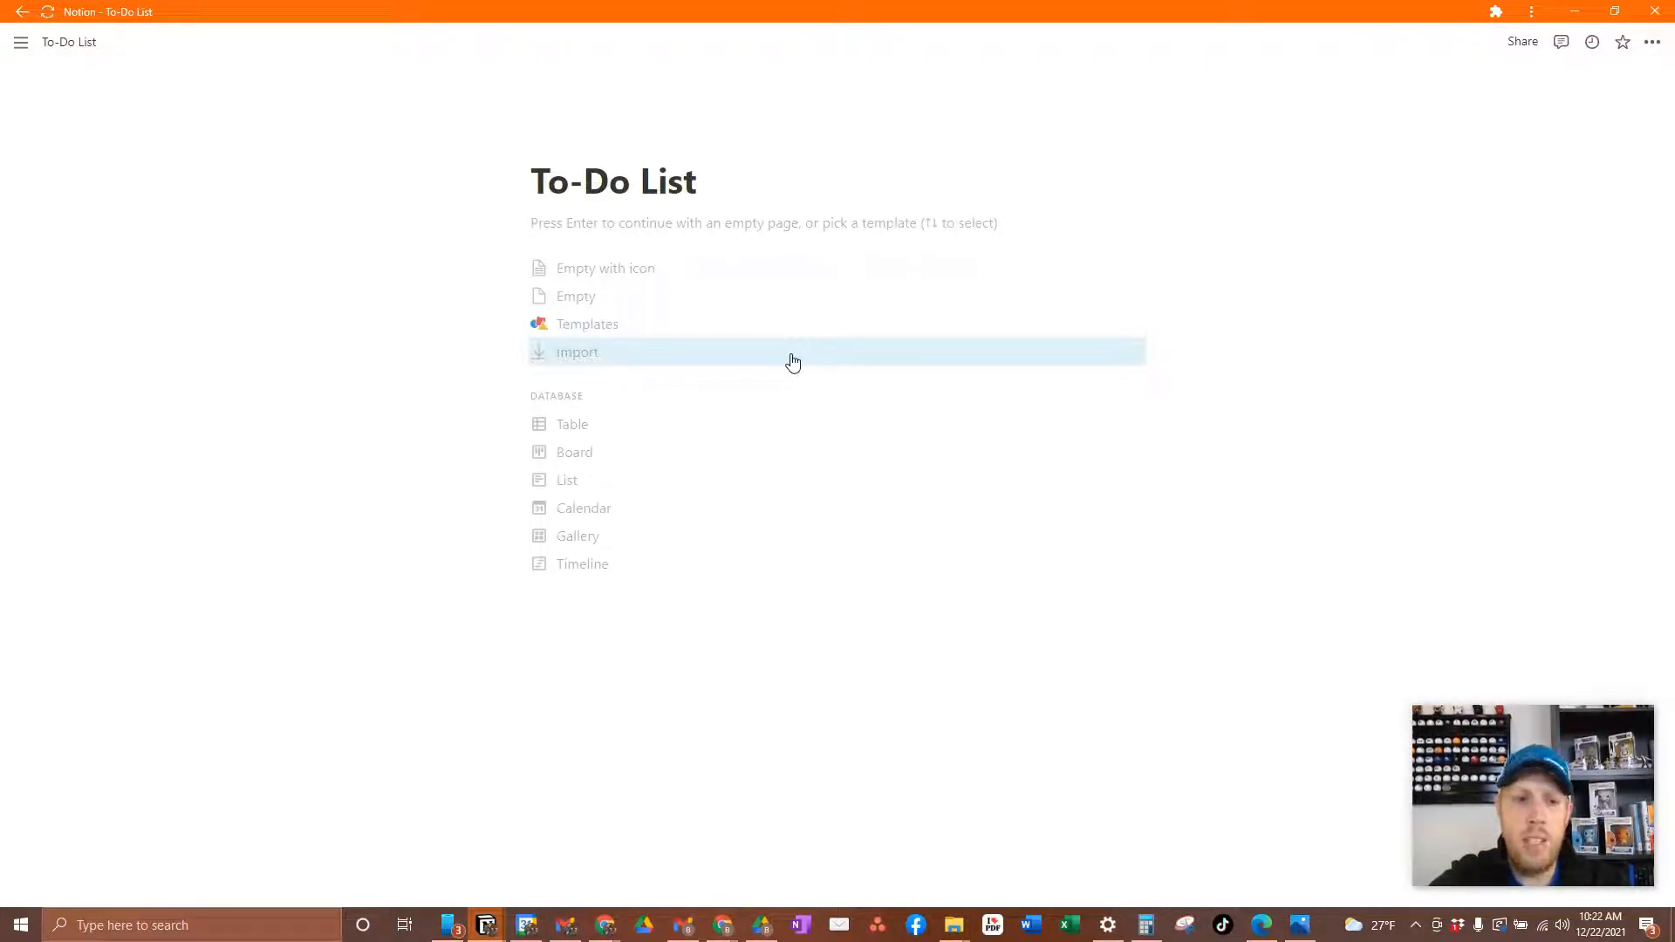
{"action": "left_click", "coordinate": [582, 299]}
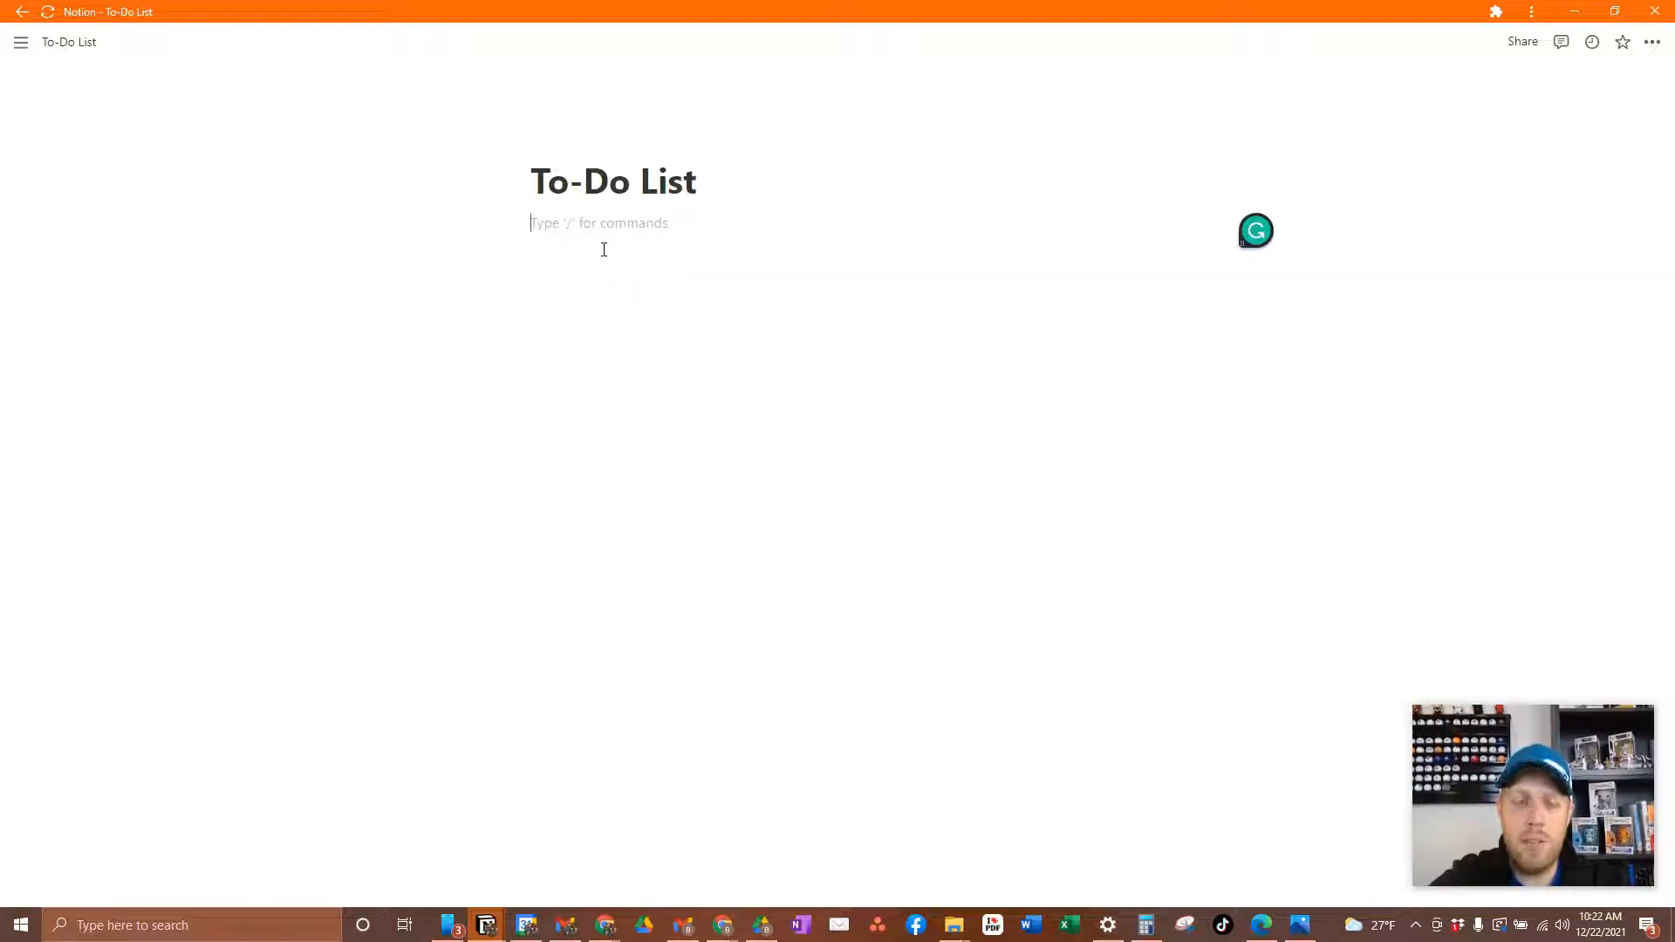
{"action": "type", "text": "/"}
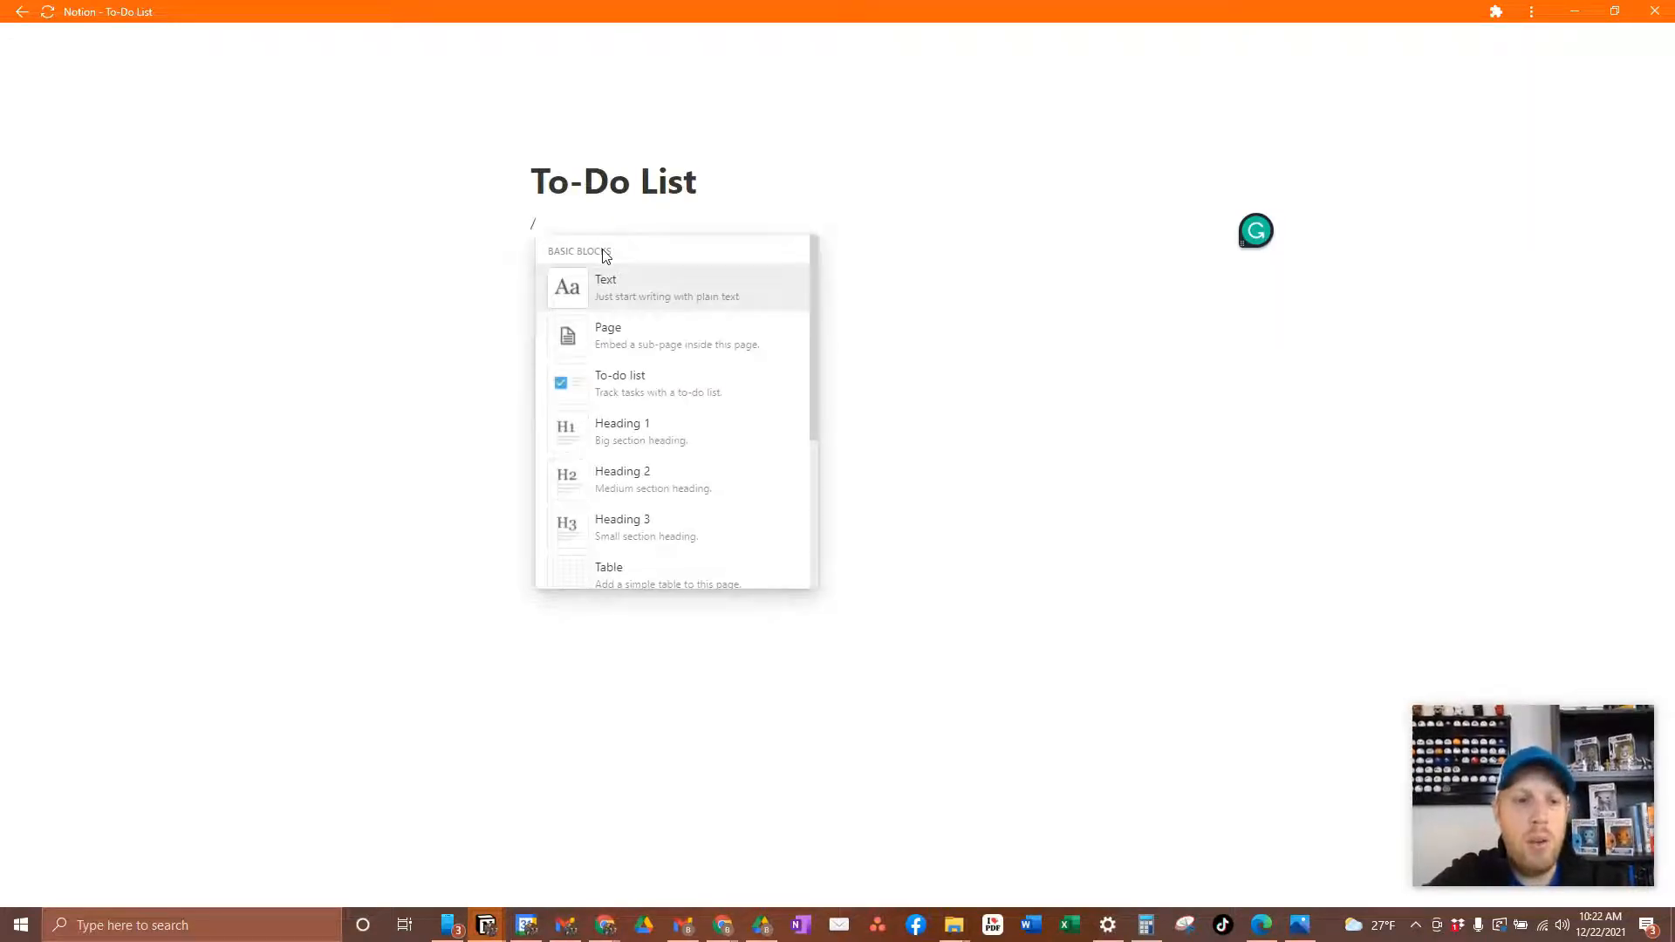
{"action": "type", "text": "table"}
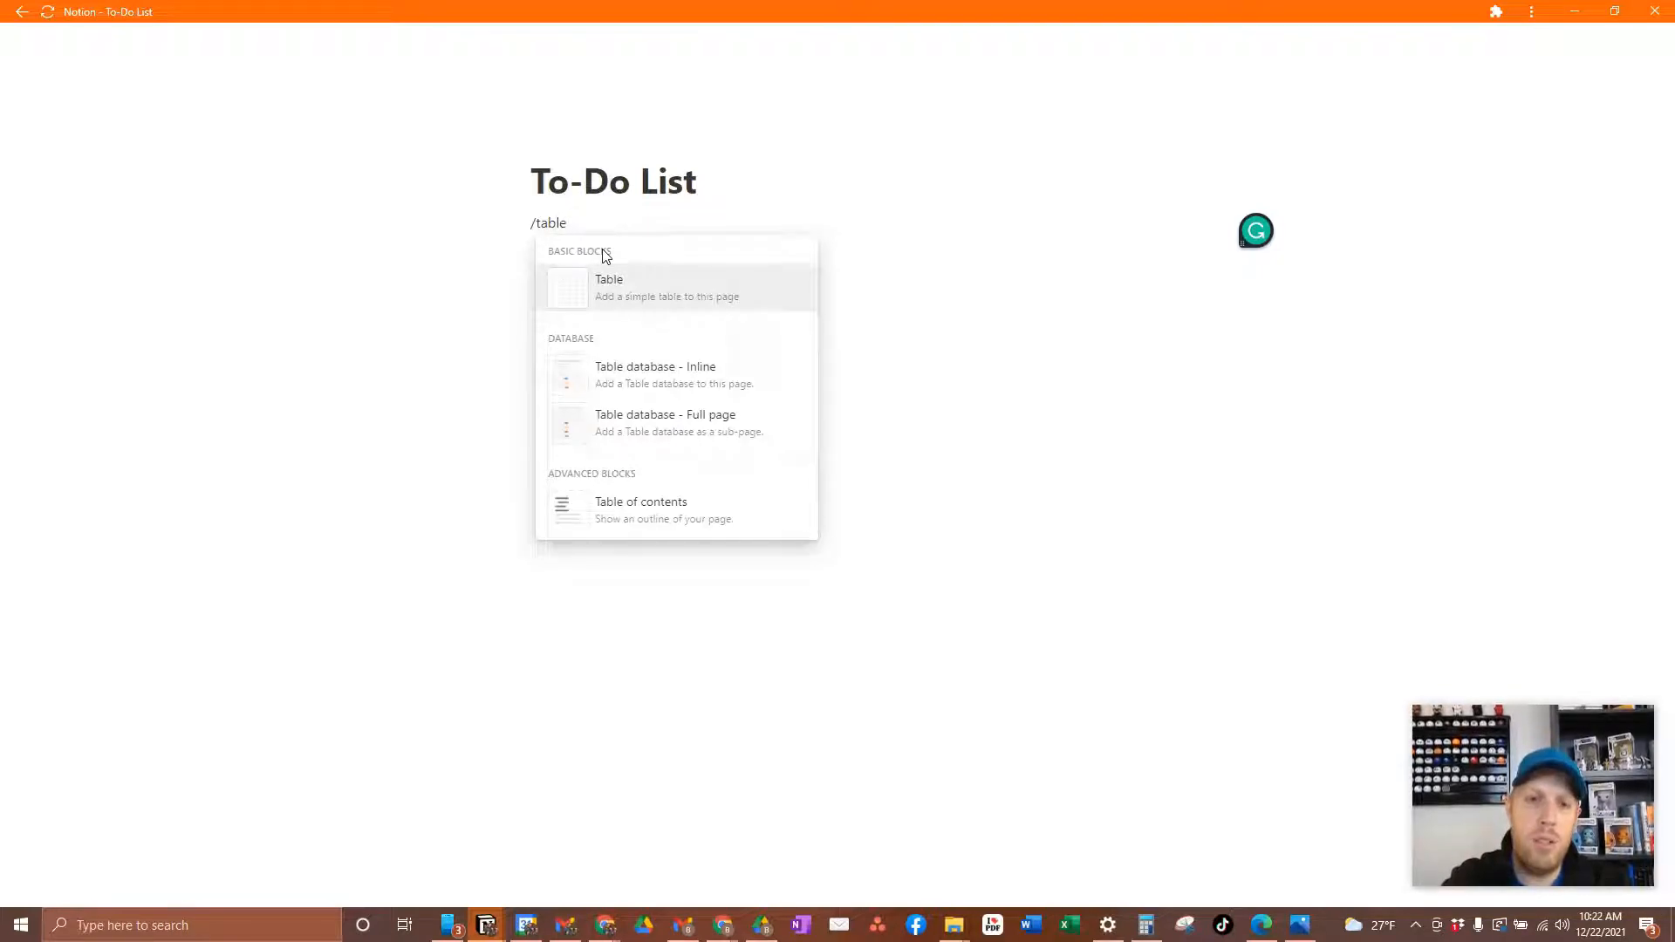
{"action": "key", "text": "Down"}
{"action": "key", "text": "Up"}
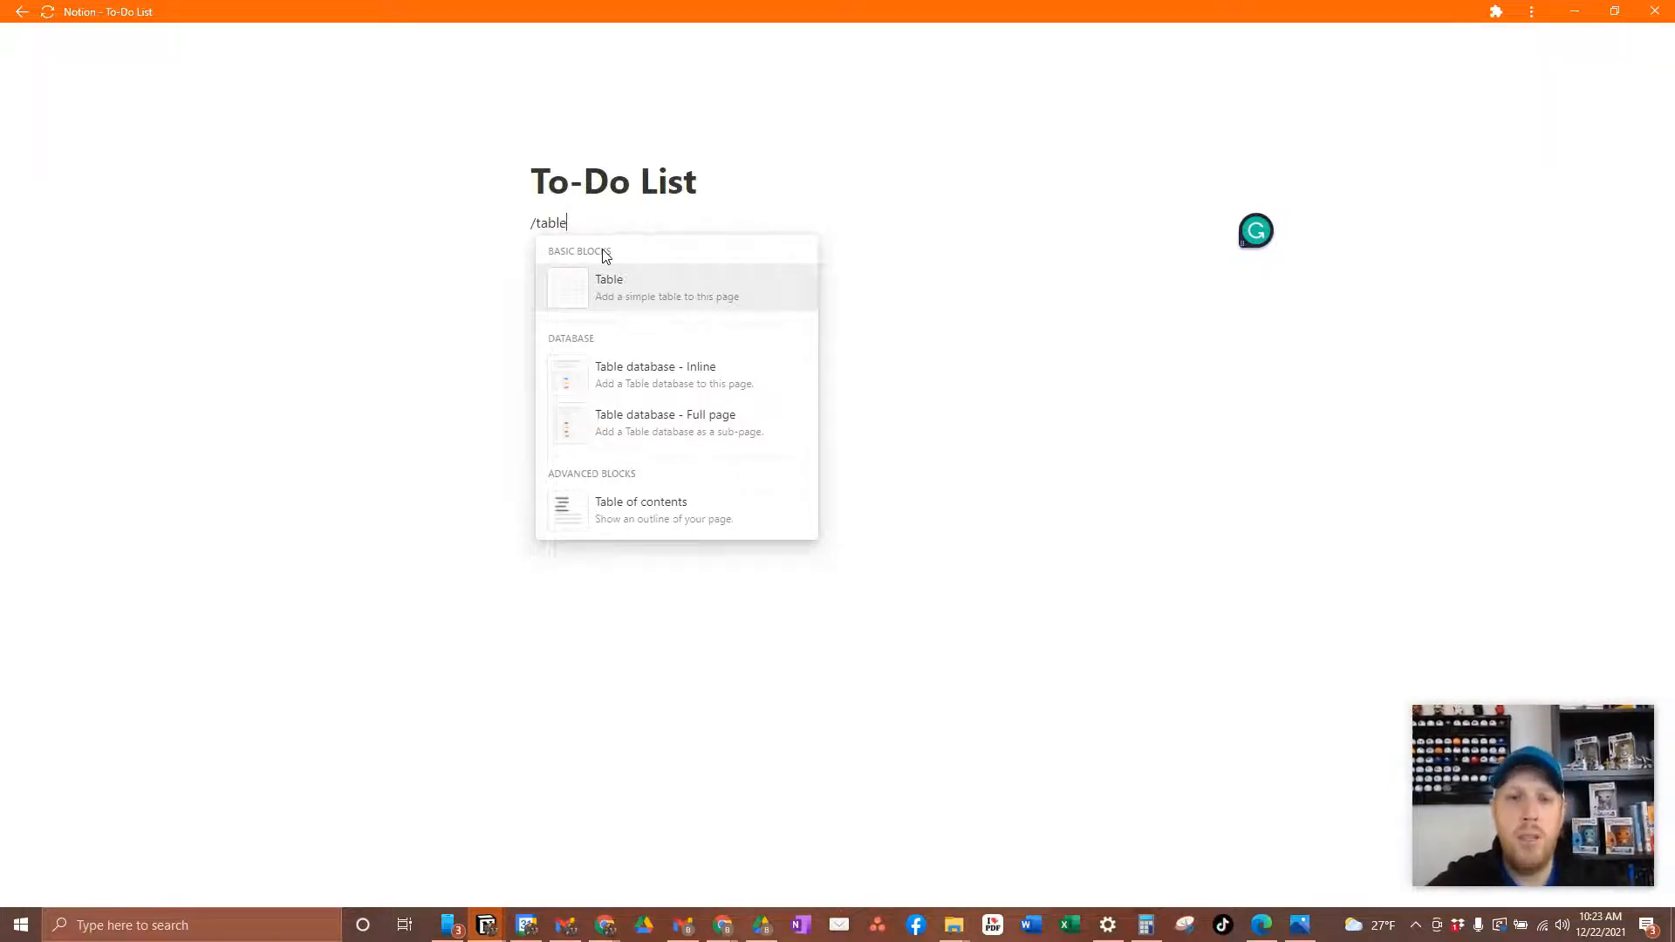
{"action": "left_click", "coordinate": [733, 377]}
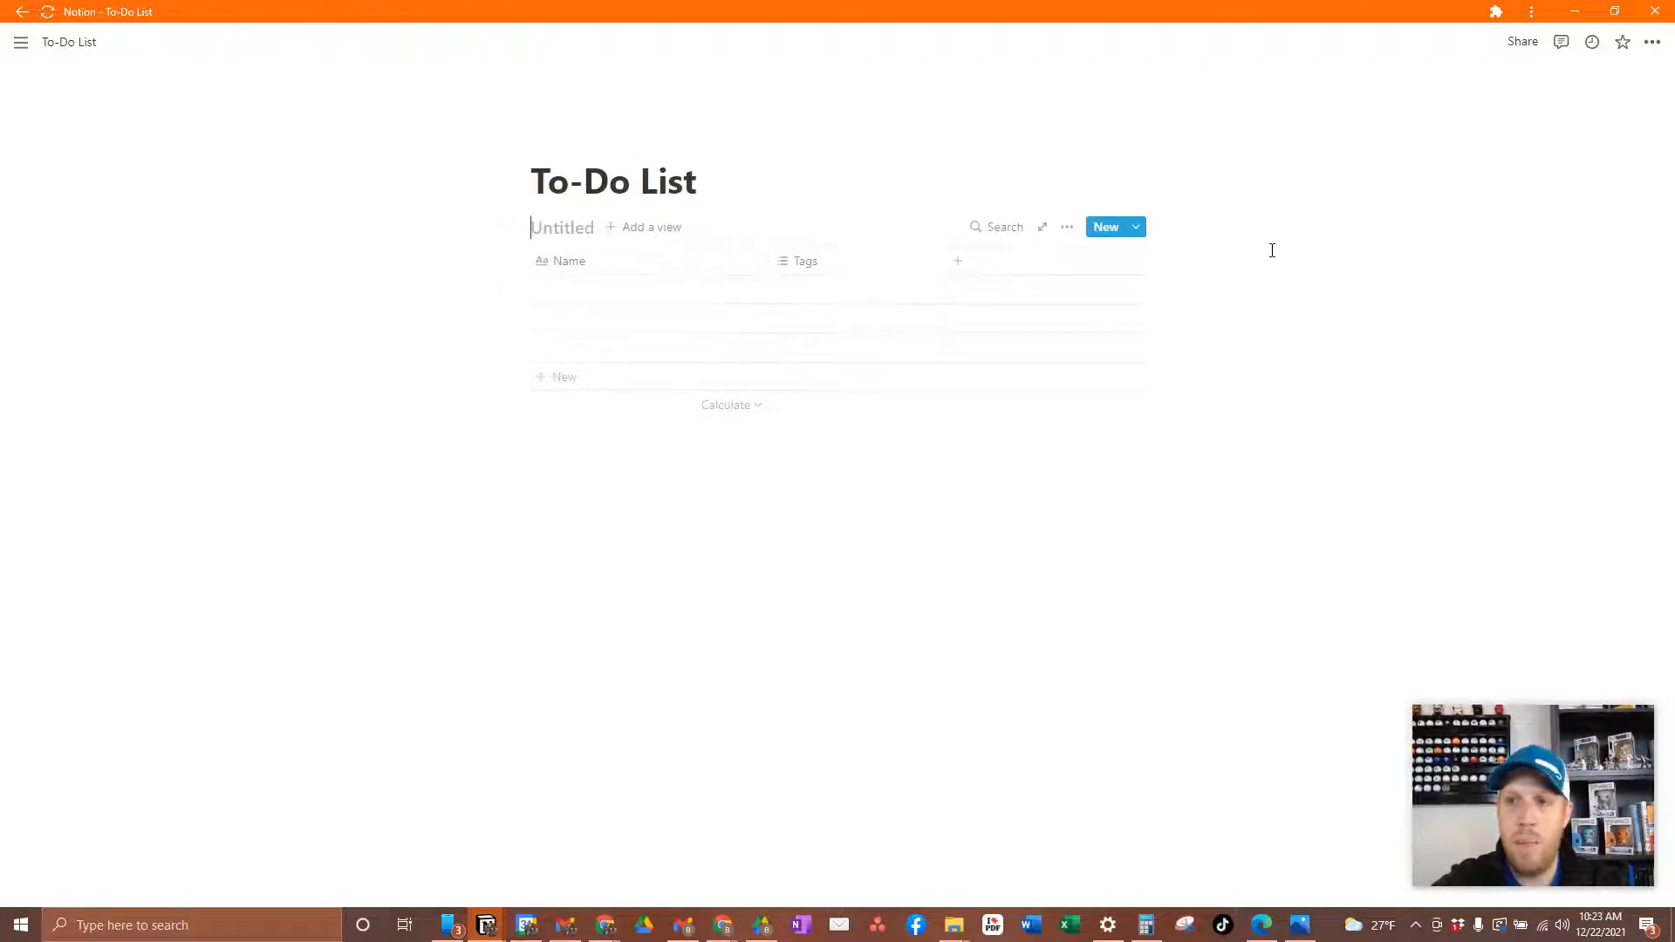
Step: Set the To-Do List page to full width
{"action": "left_click", "coordinate": [1653, 43]}
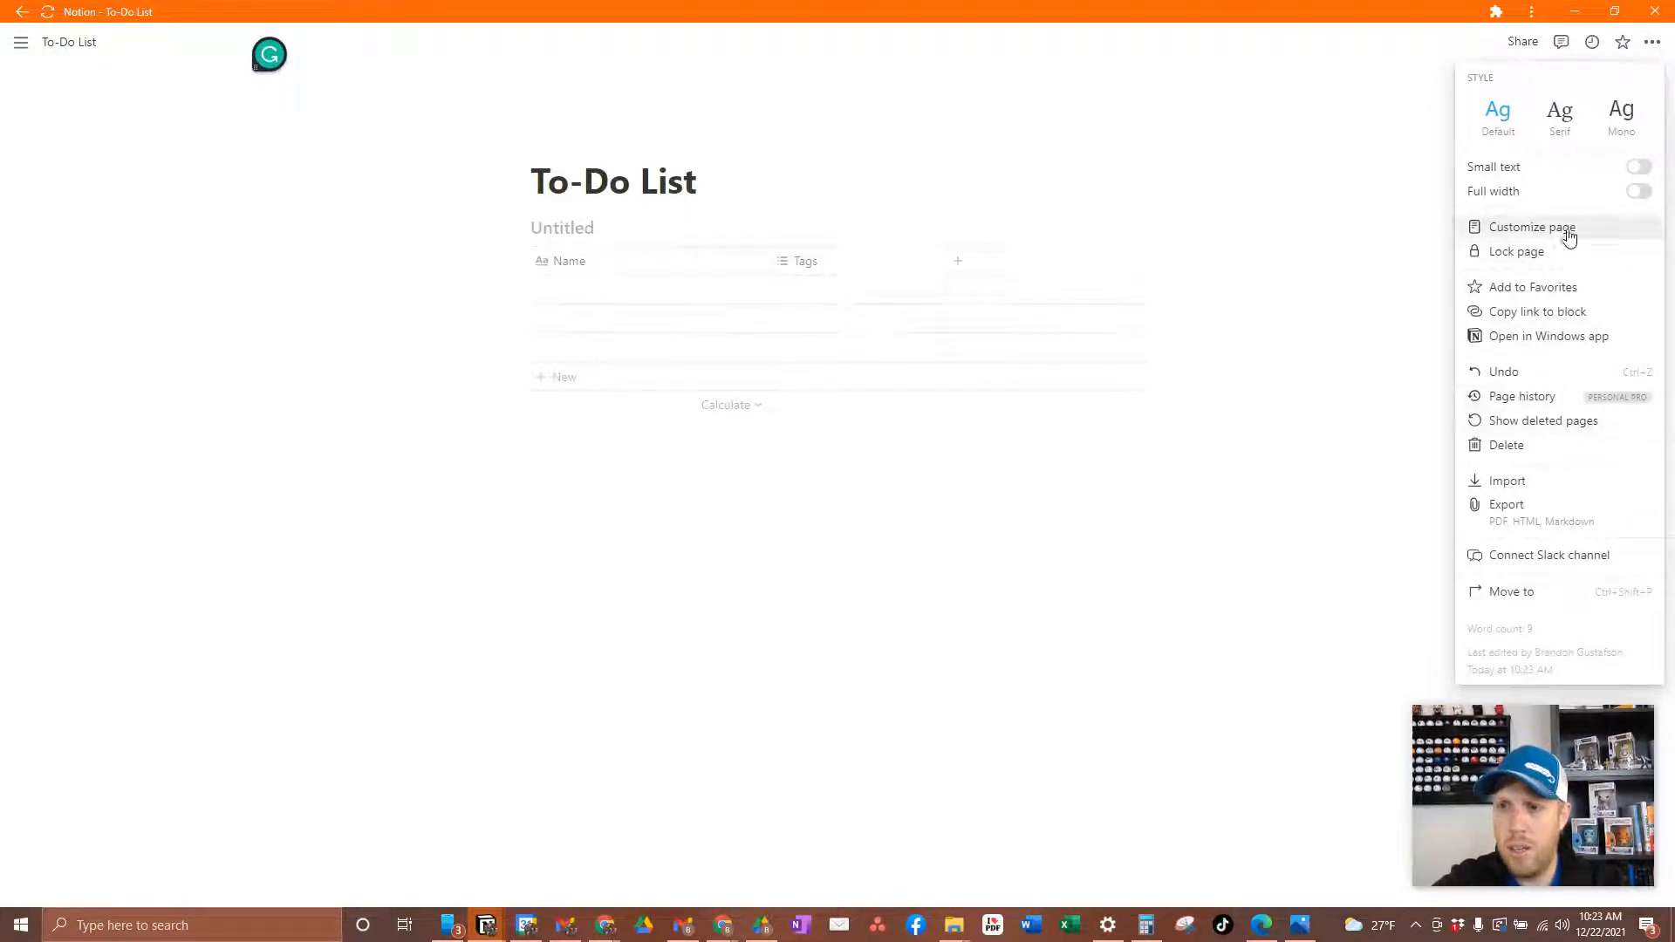
{"action": "left_click", "coordinate": [1637, 193]}
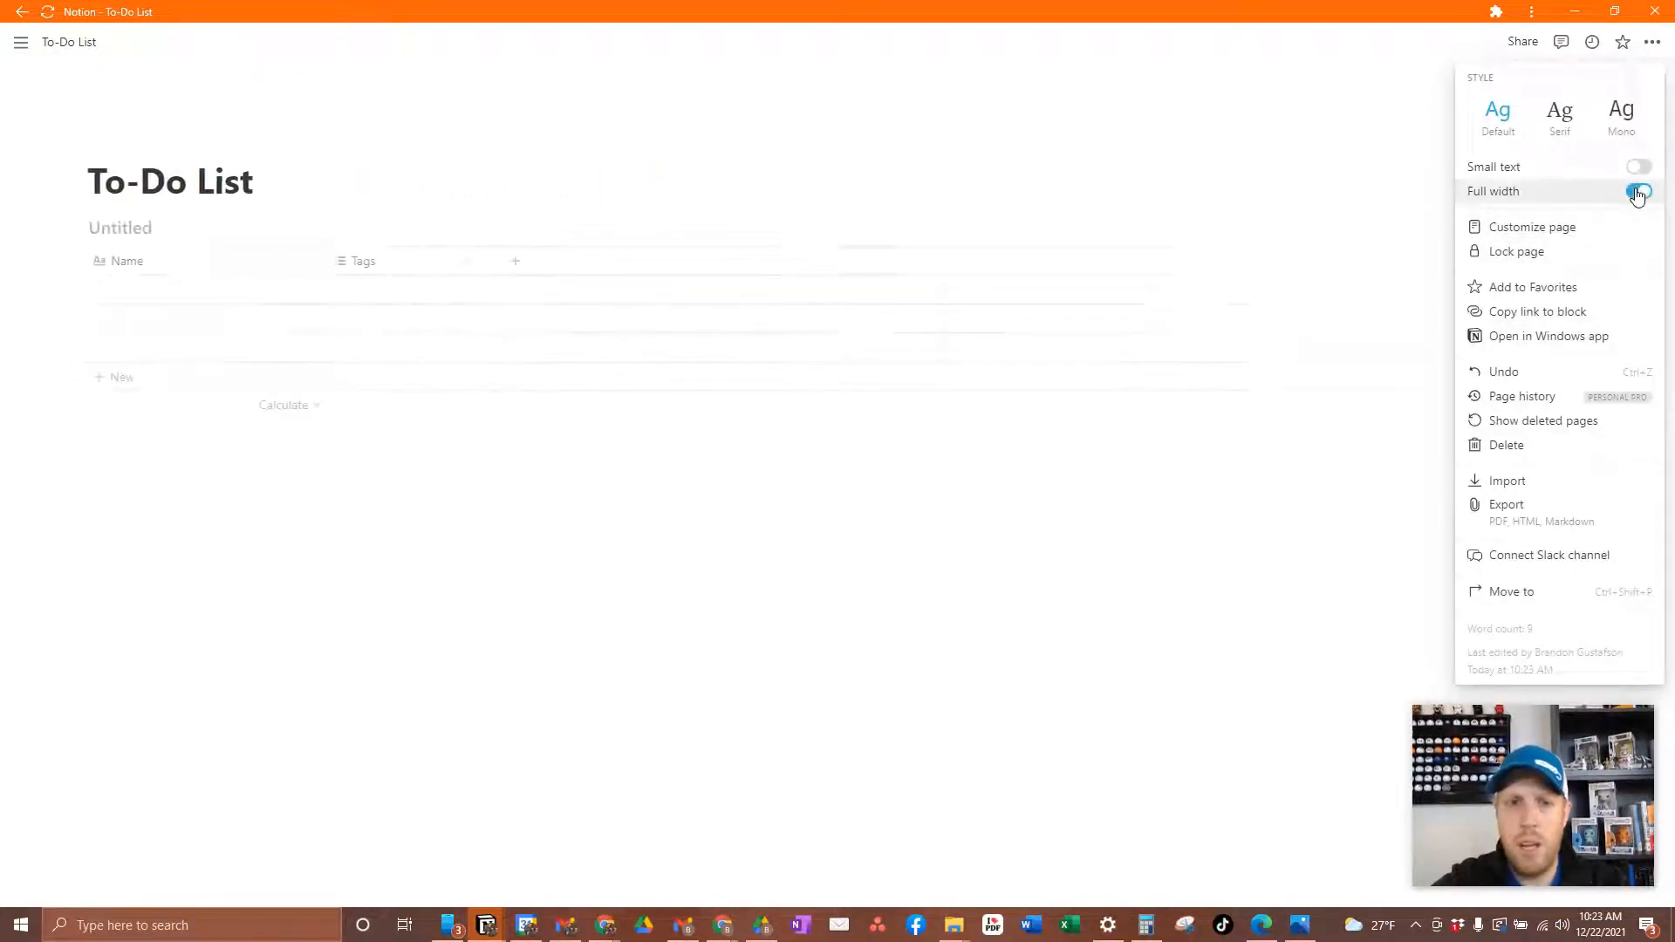
{"action": "left_click", "coordinate": [1332, 471]}
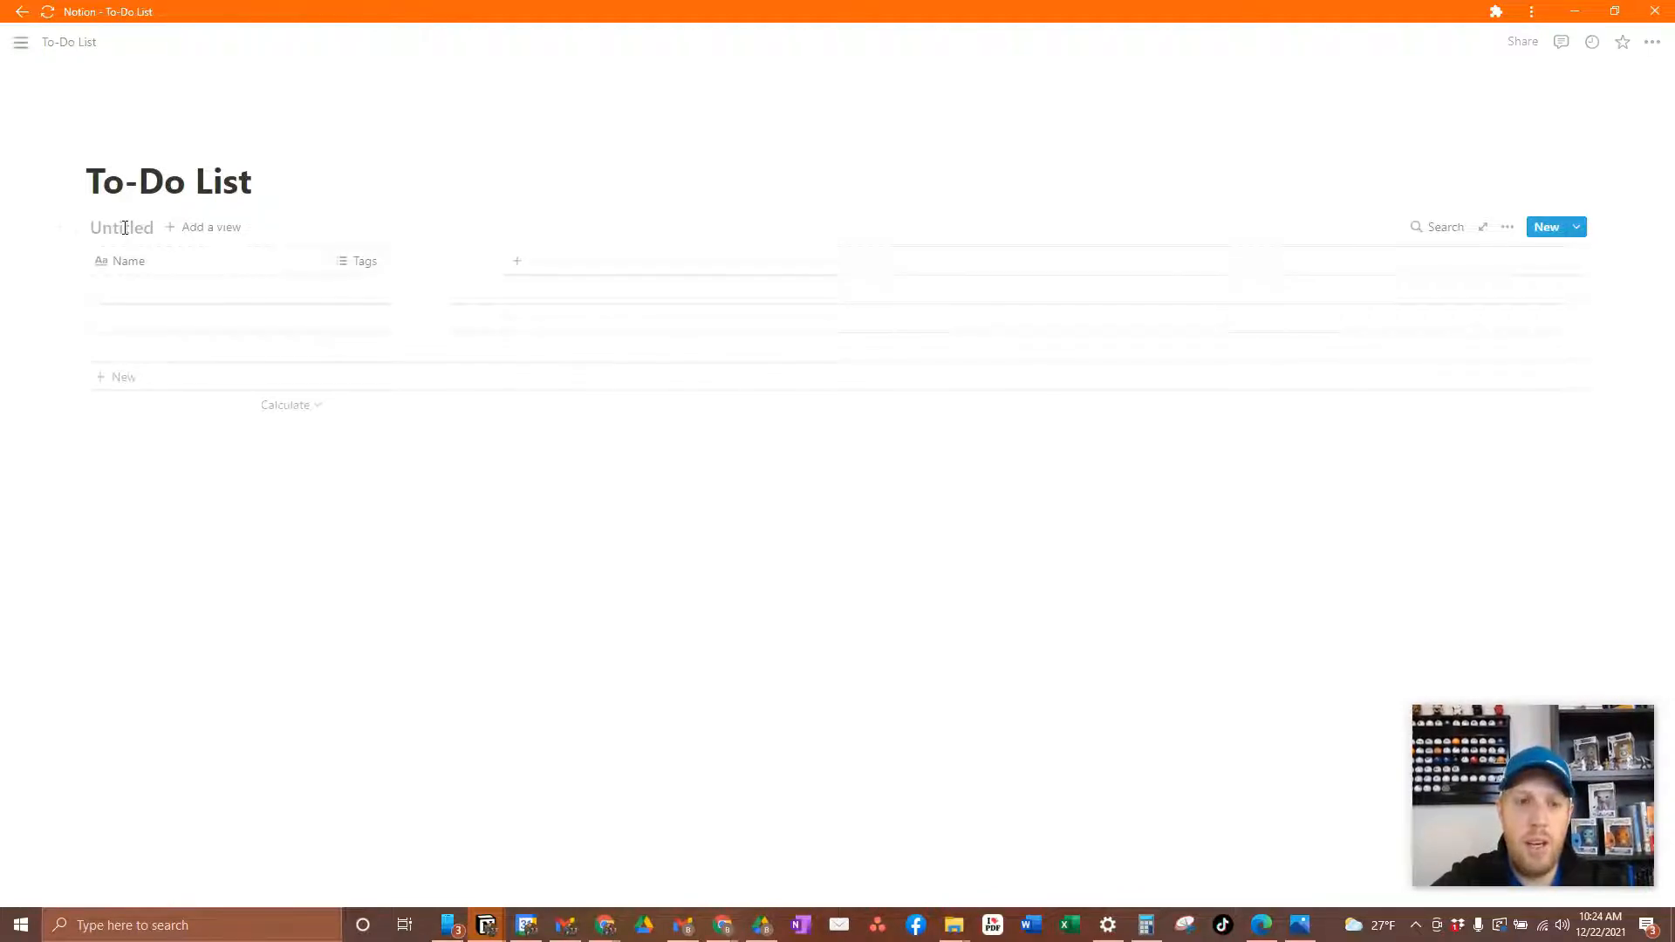
Step: Title the untitled database "To-do list" and rename its Name column to "Task"
{"action": "type", "text": "To-d"}
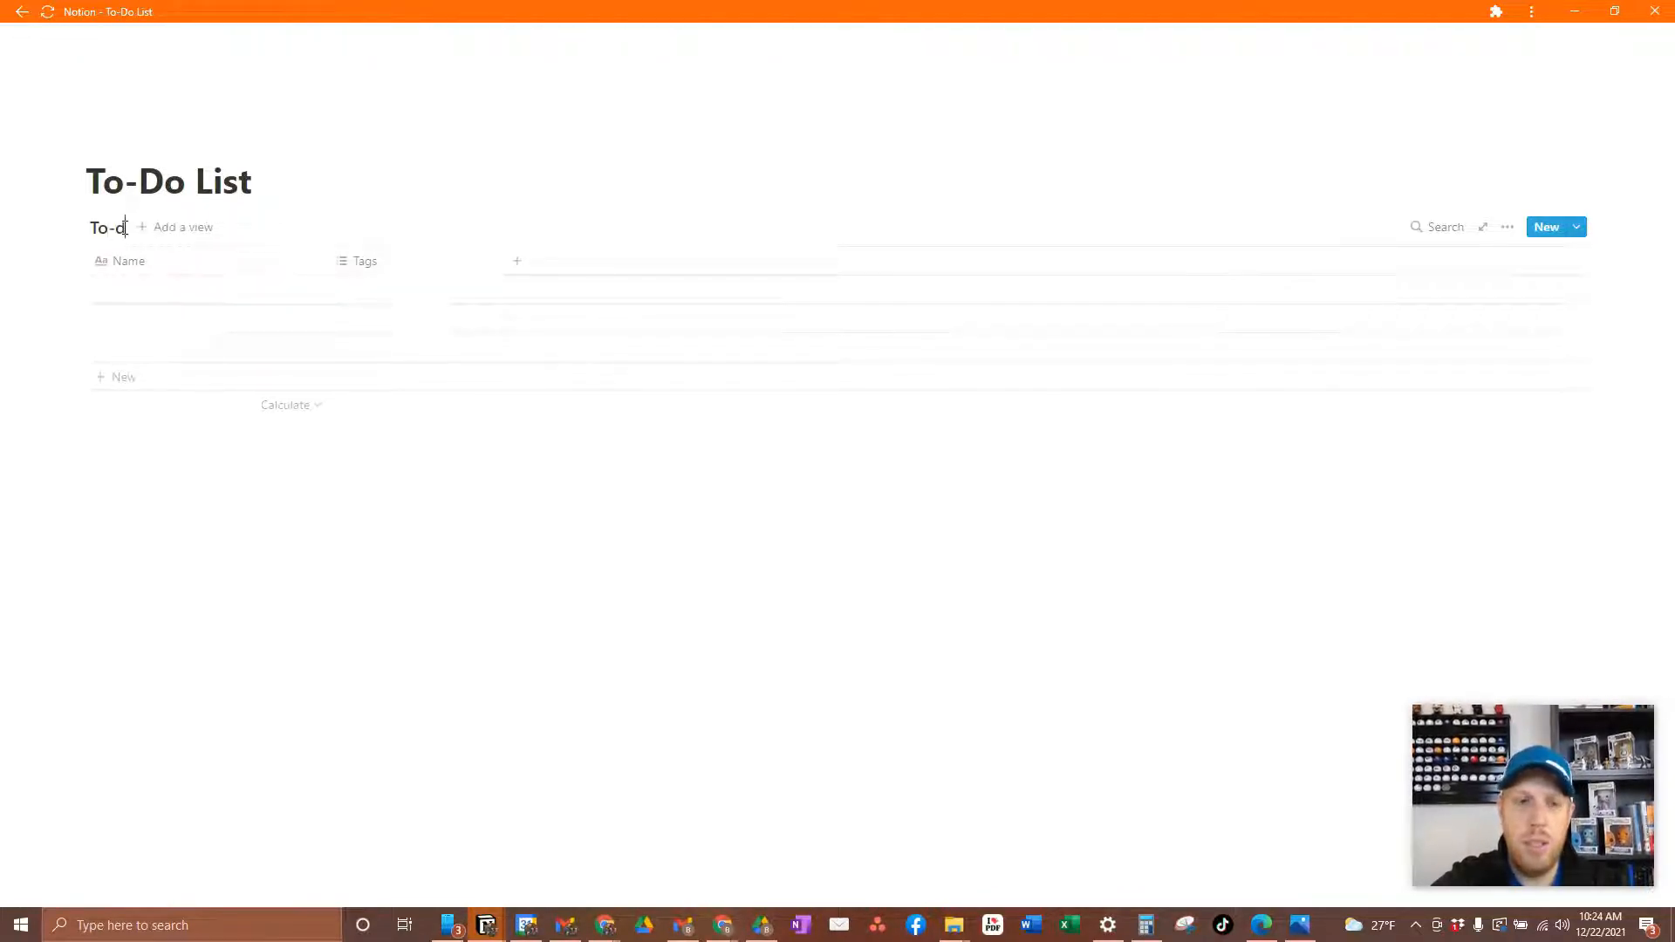
{"action": "type", "text": "o lift"}
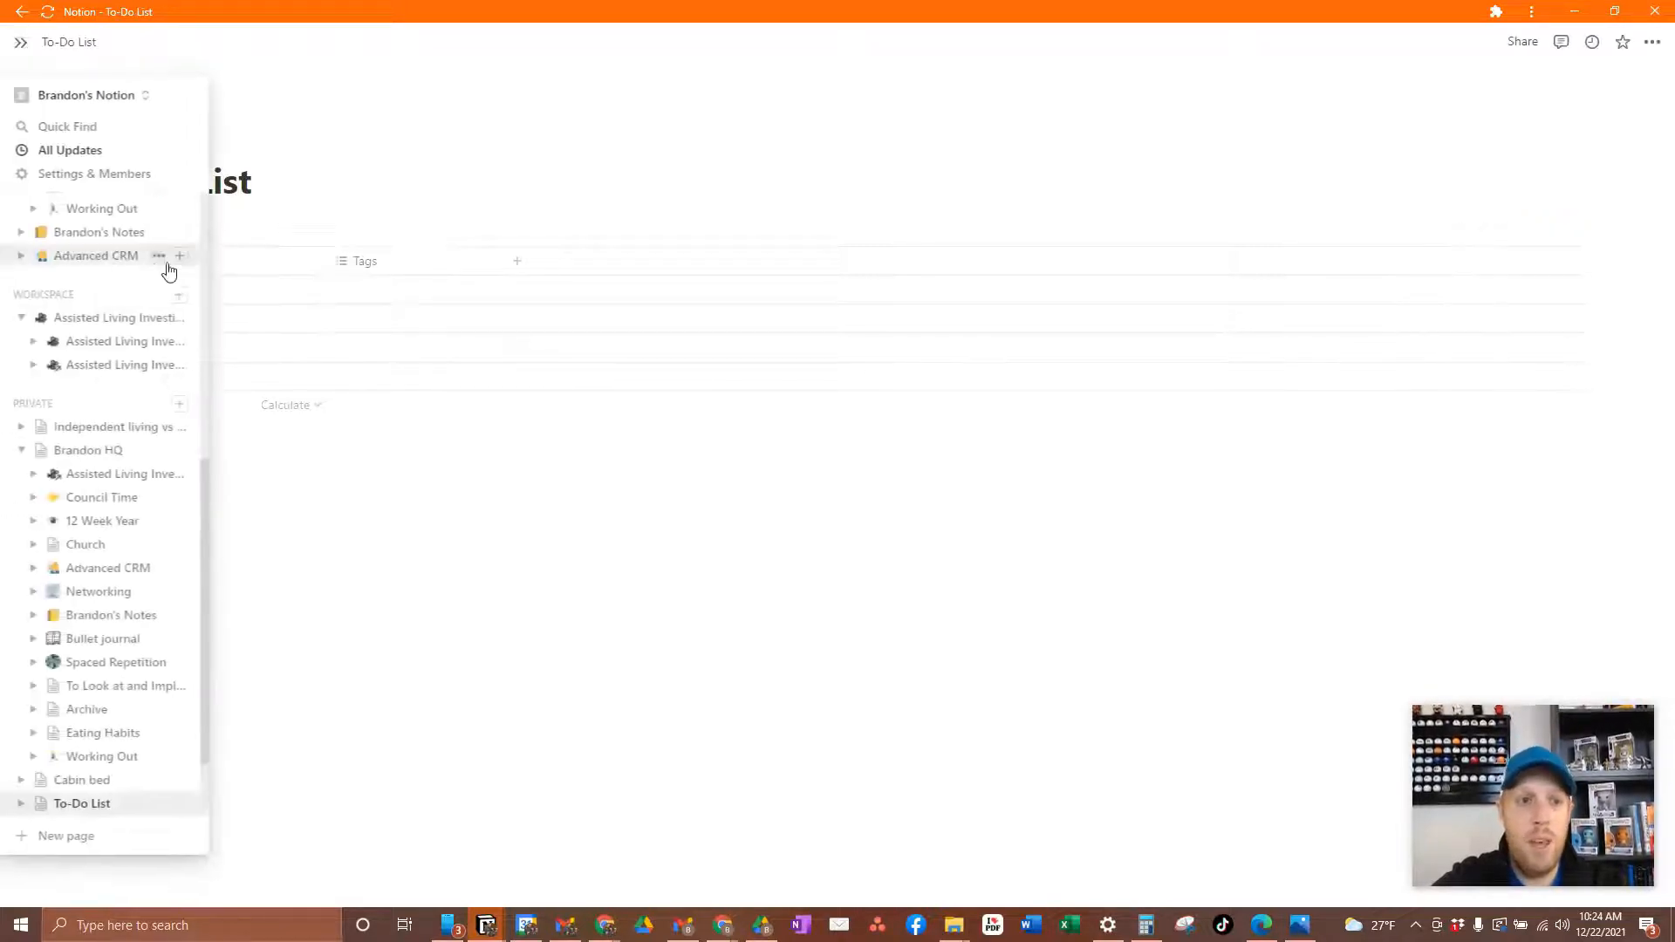
{"action": "left_click", "coordinate": [247, 274]}
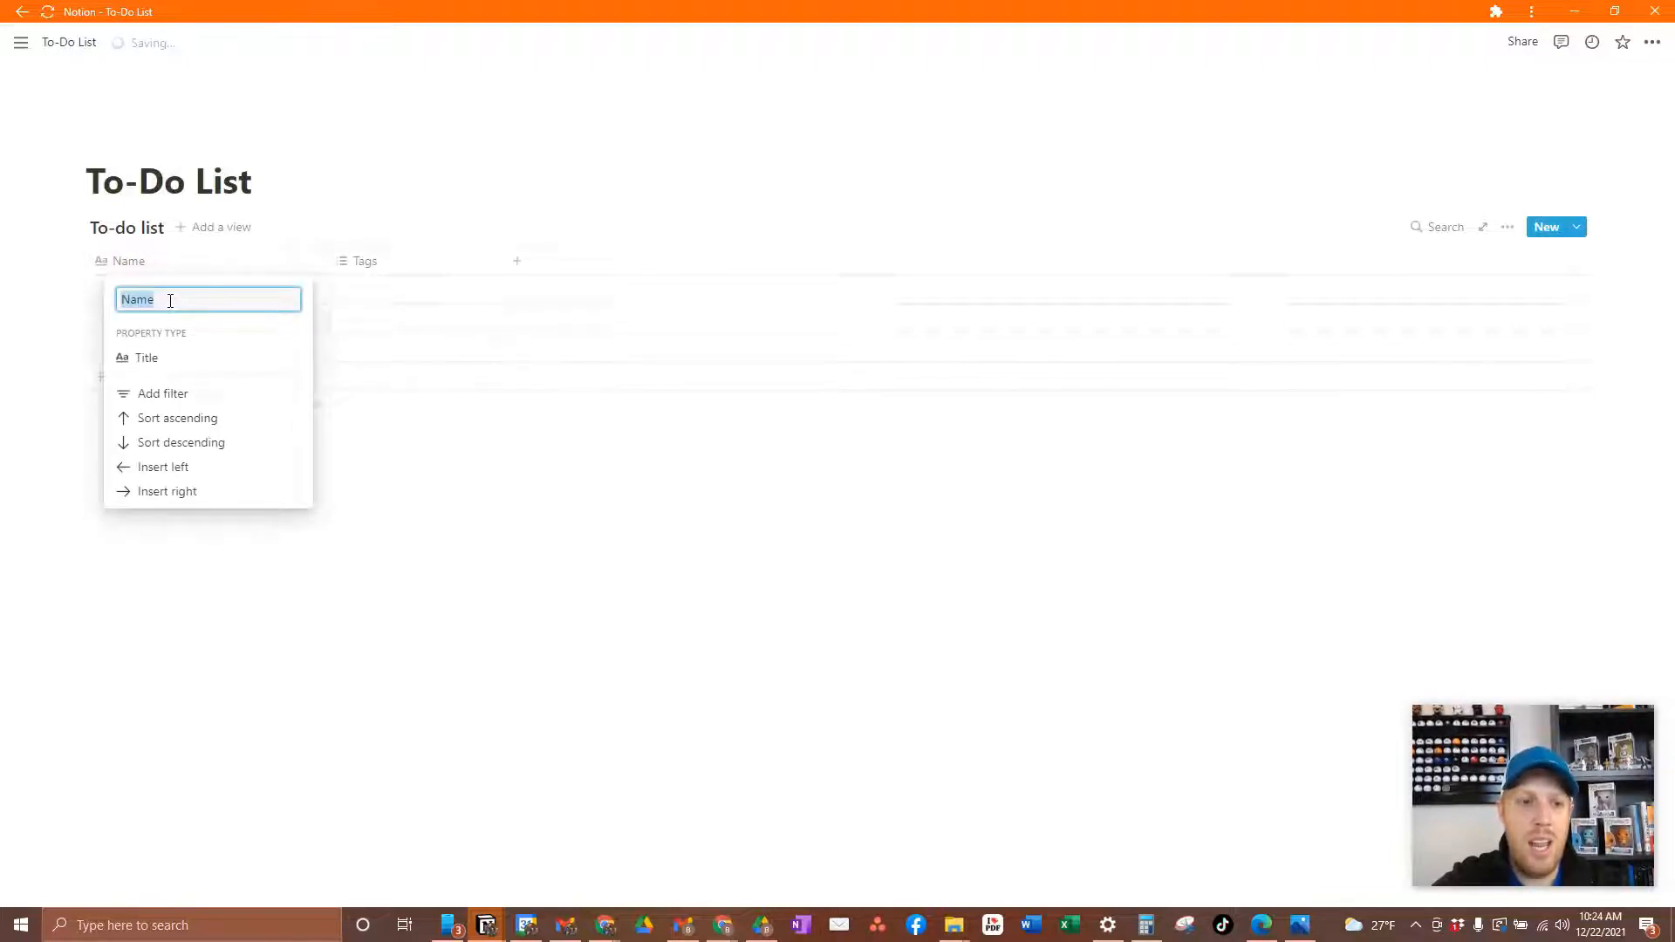
{"action": "type", "text": "Task"}
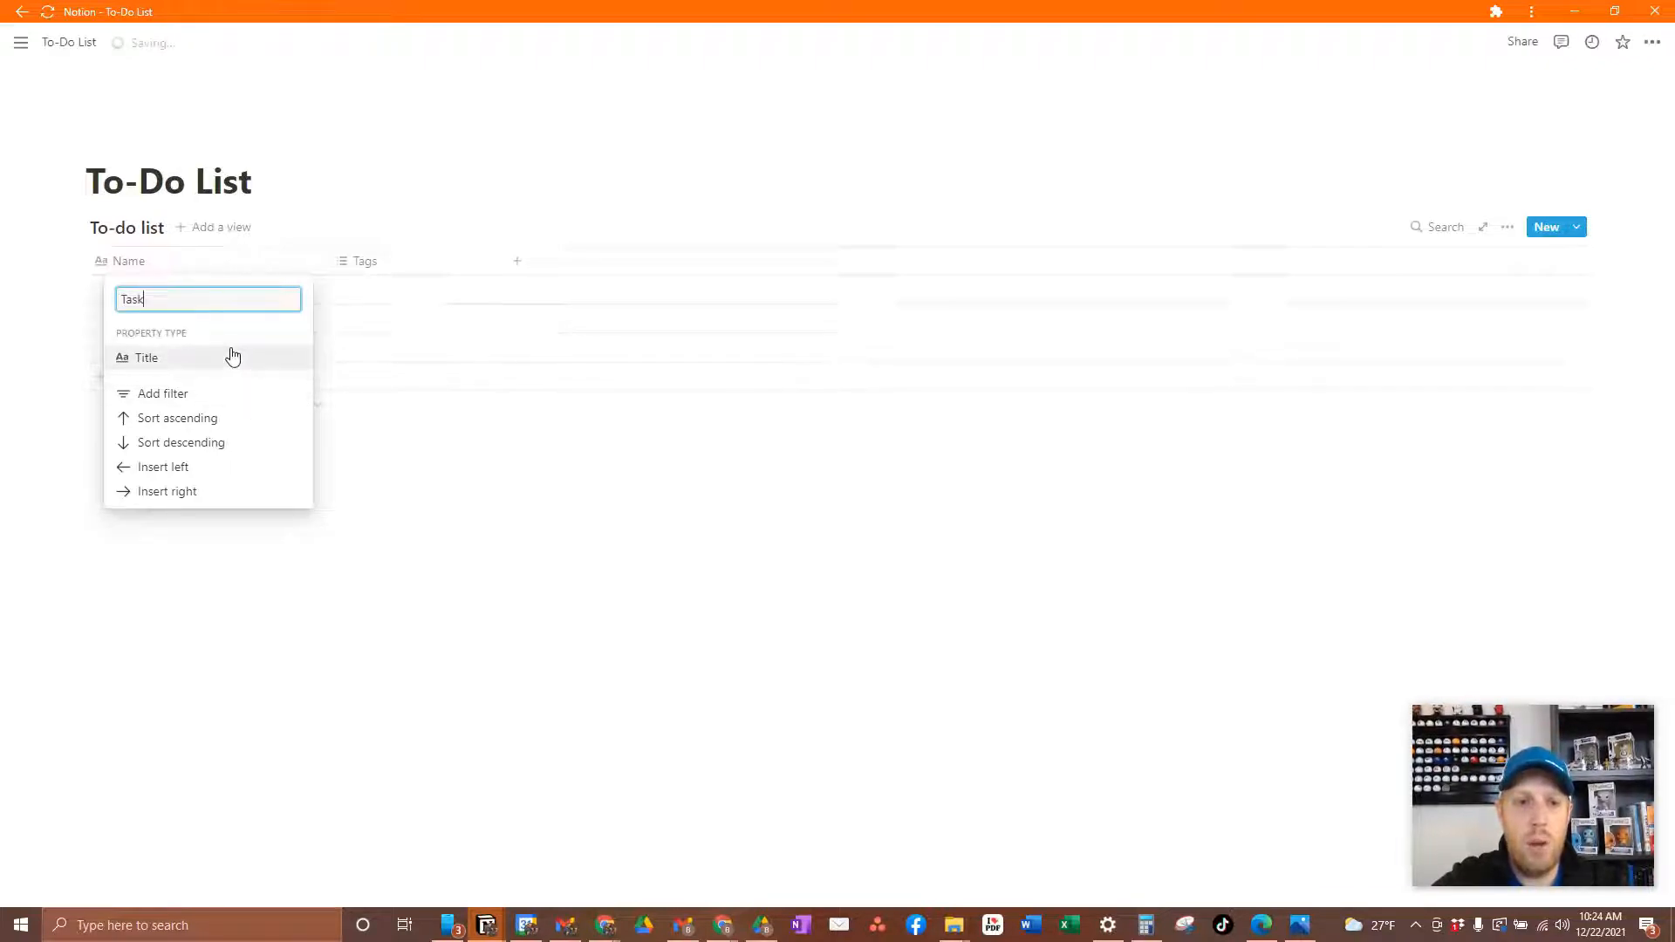
{"action": "left_click", "coordinate": [453, 463]}
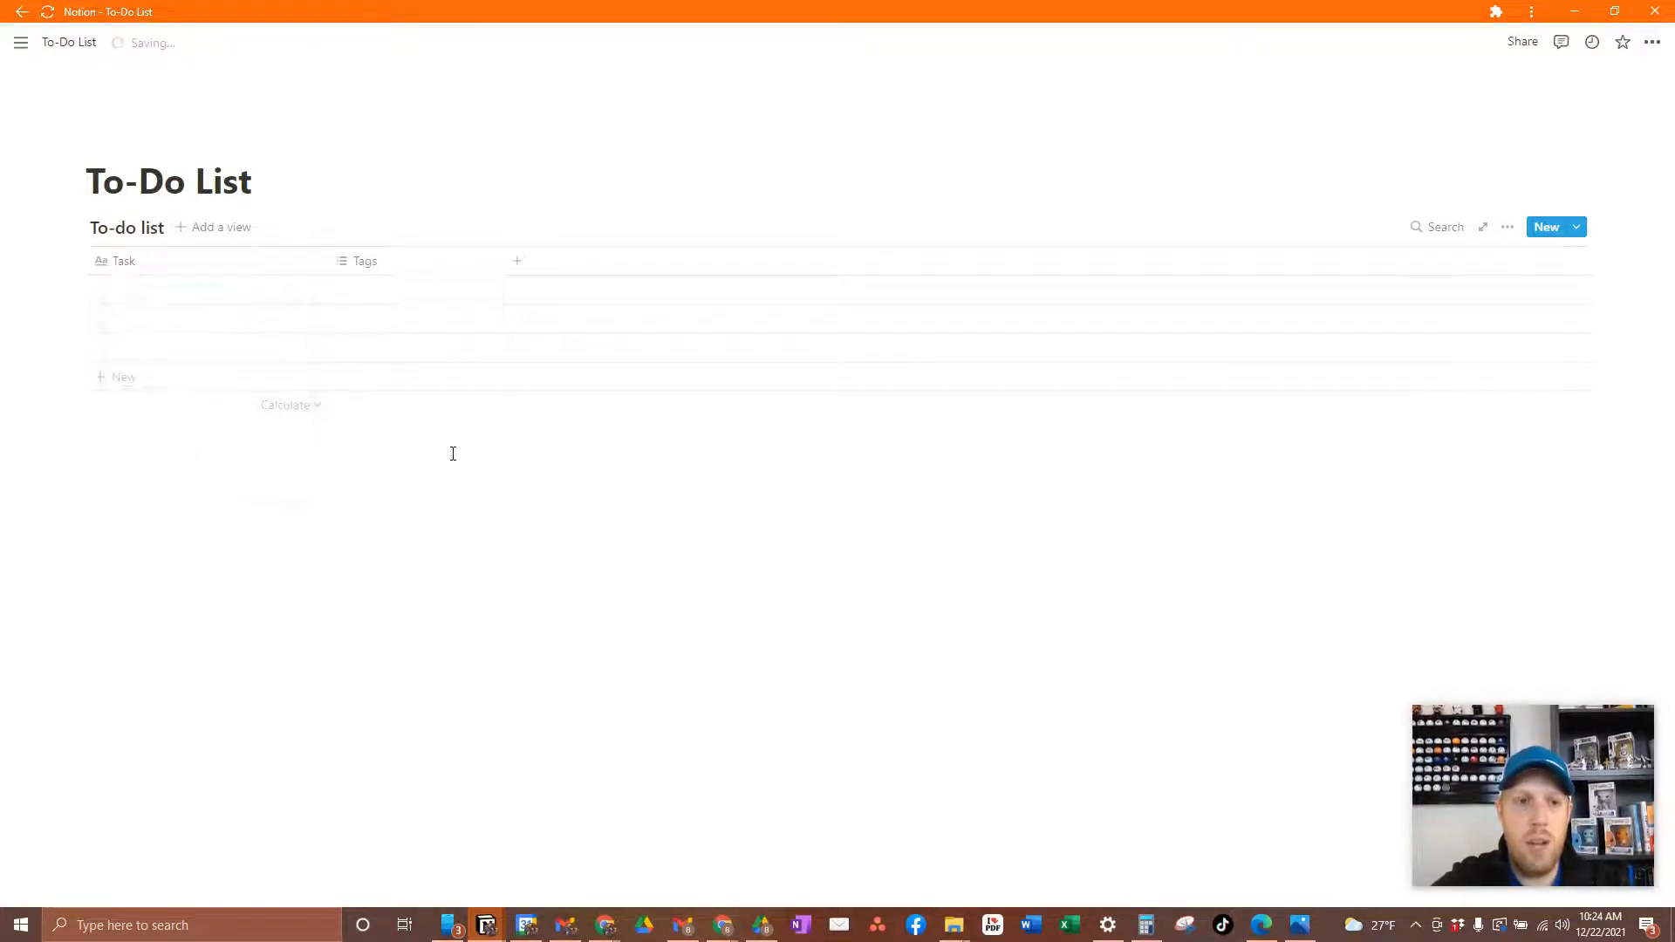
Step: Rename the Tags column to "Due Date" and change its property type to Date
{"action": "left_click", "coordinate": [372, 263]}
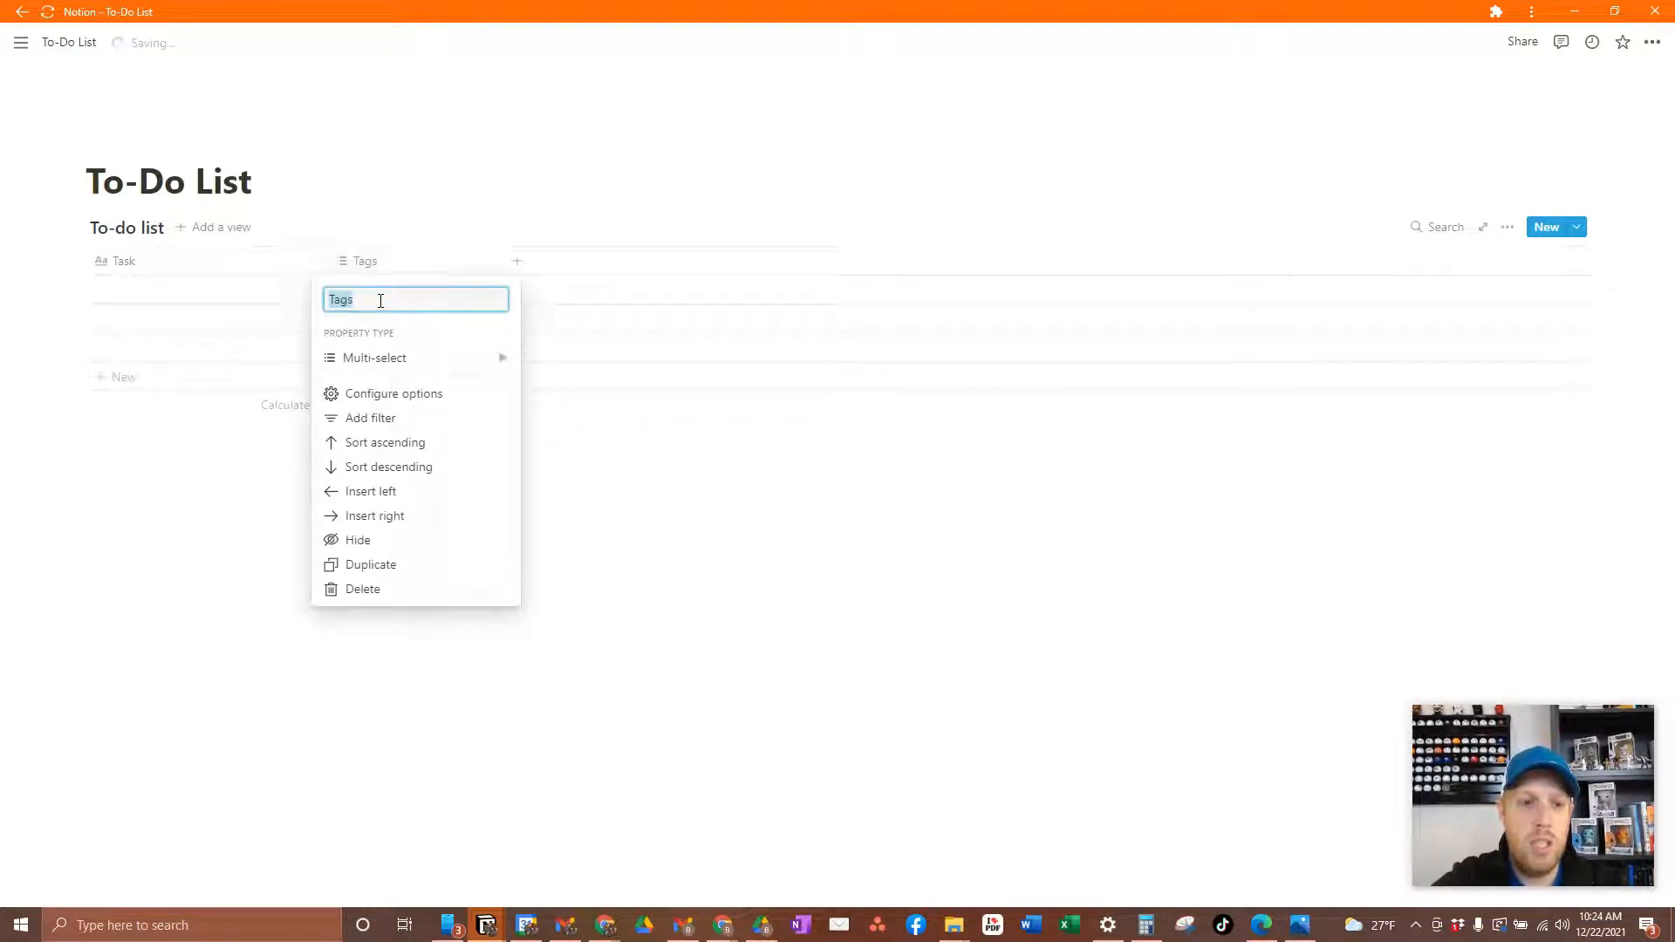
{"action": "key", "text": "BackSpace"}
{"action": "type", "text": "Du"}
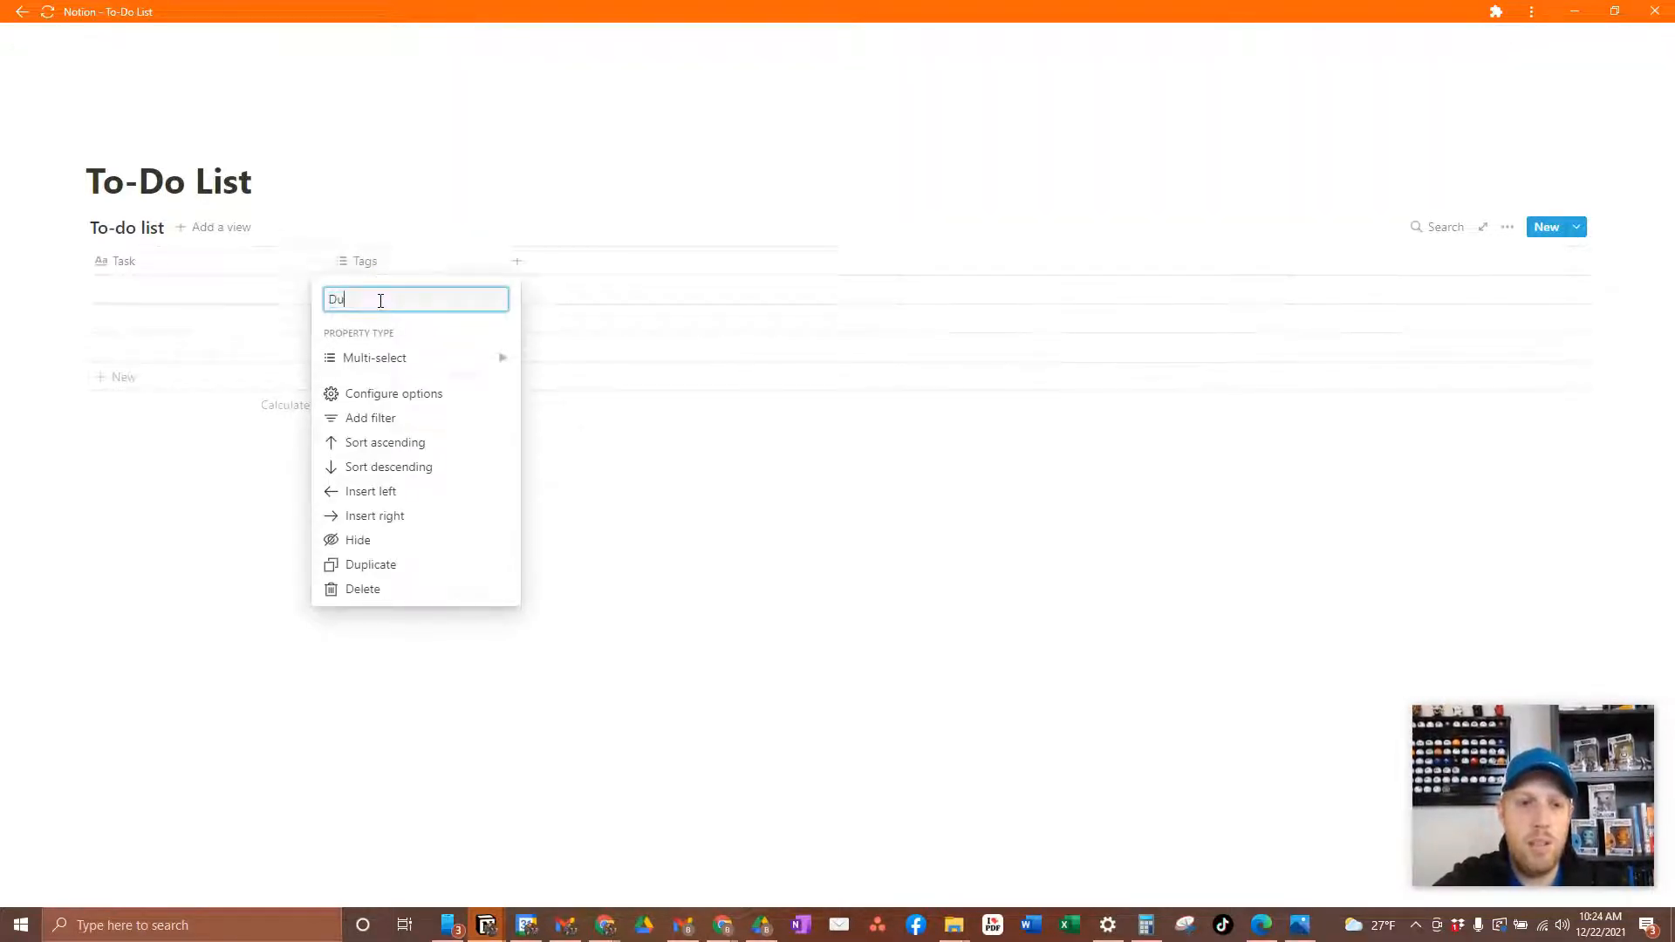
{"action": "type", "text": "e Date"}
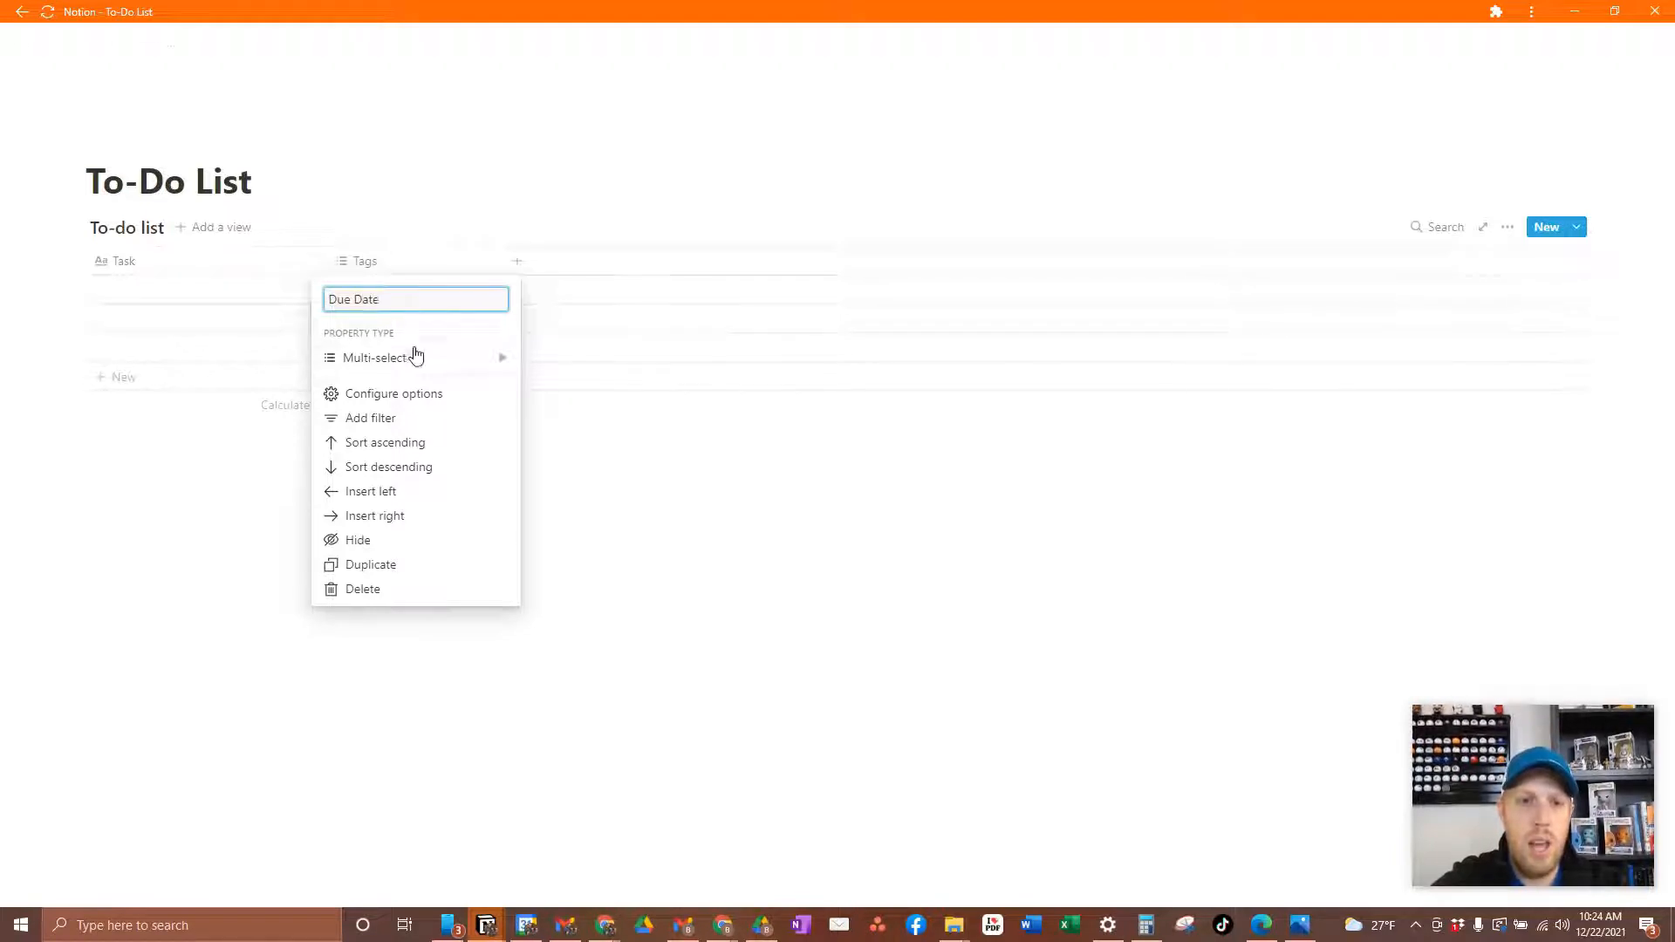
{"action": "mouse_move", "coordinate": [448, 363]}
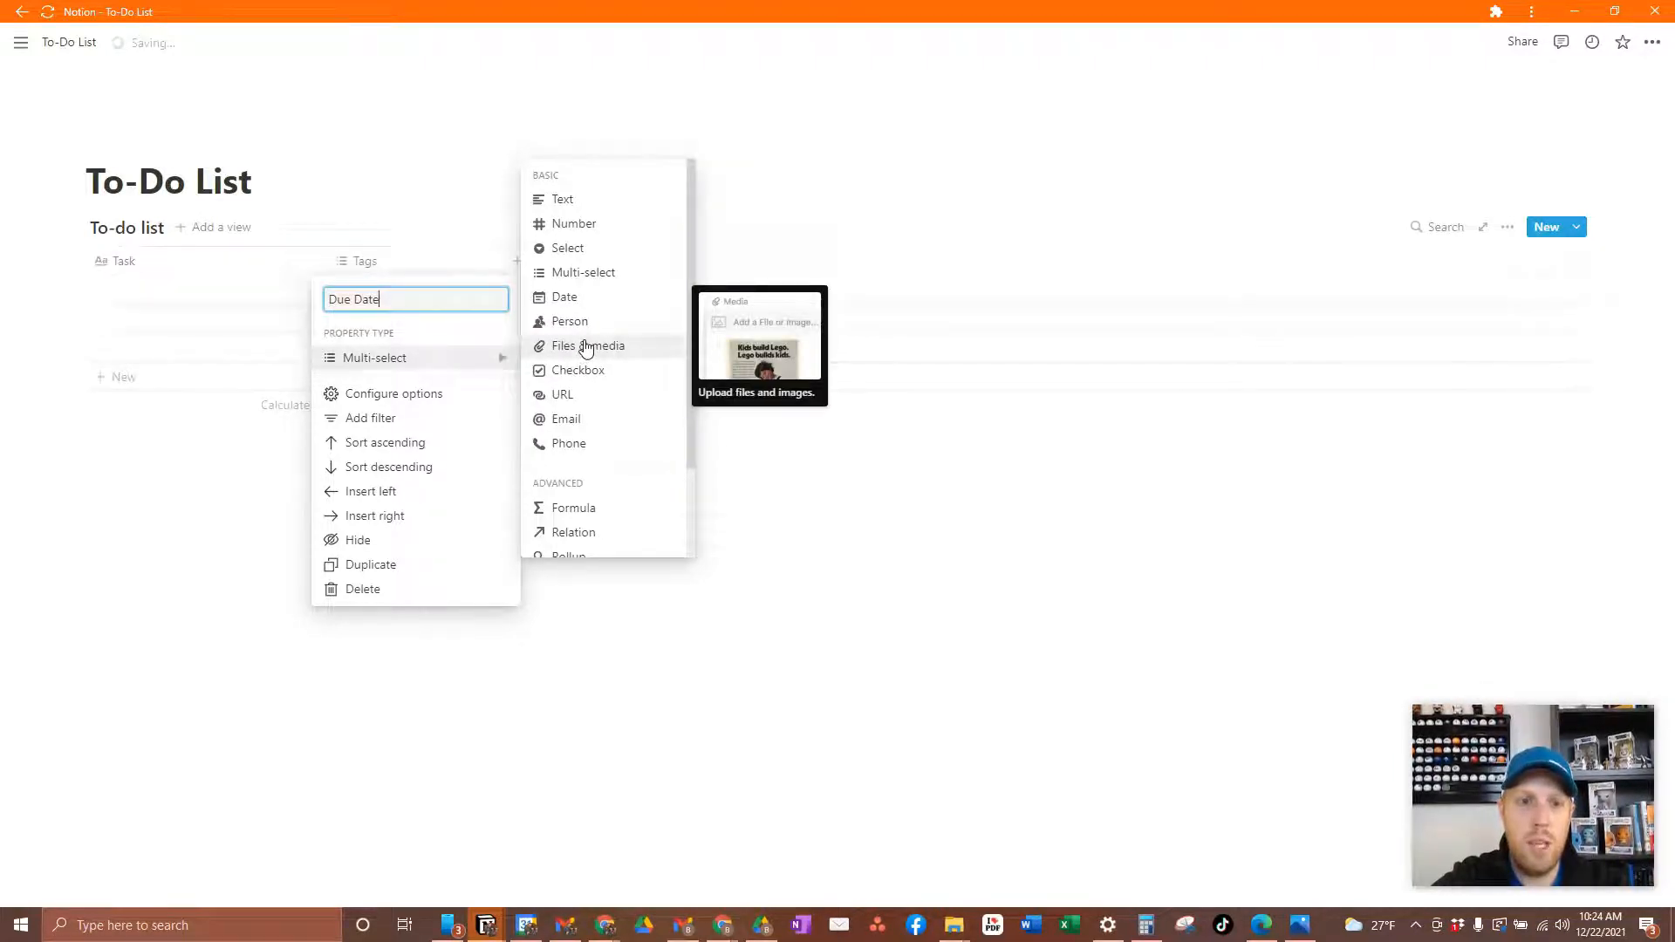
{"action": "left_click", "coordinate": [587, 299]}
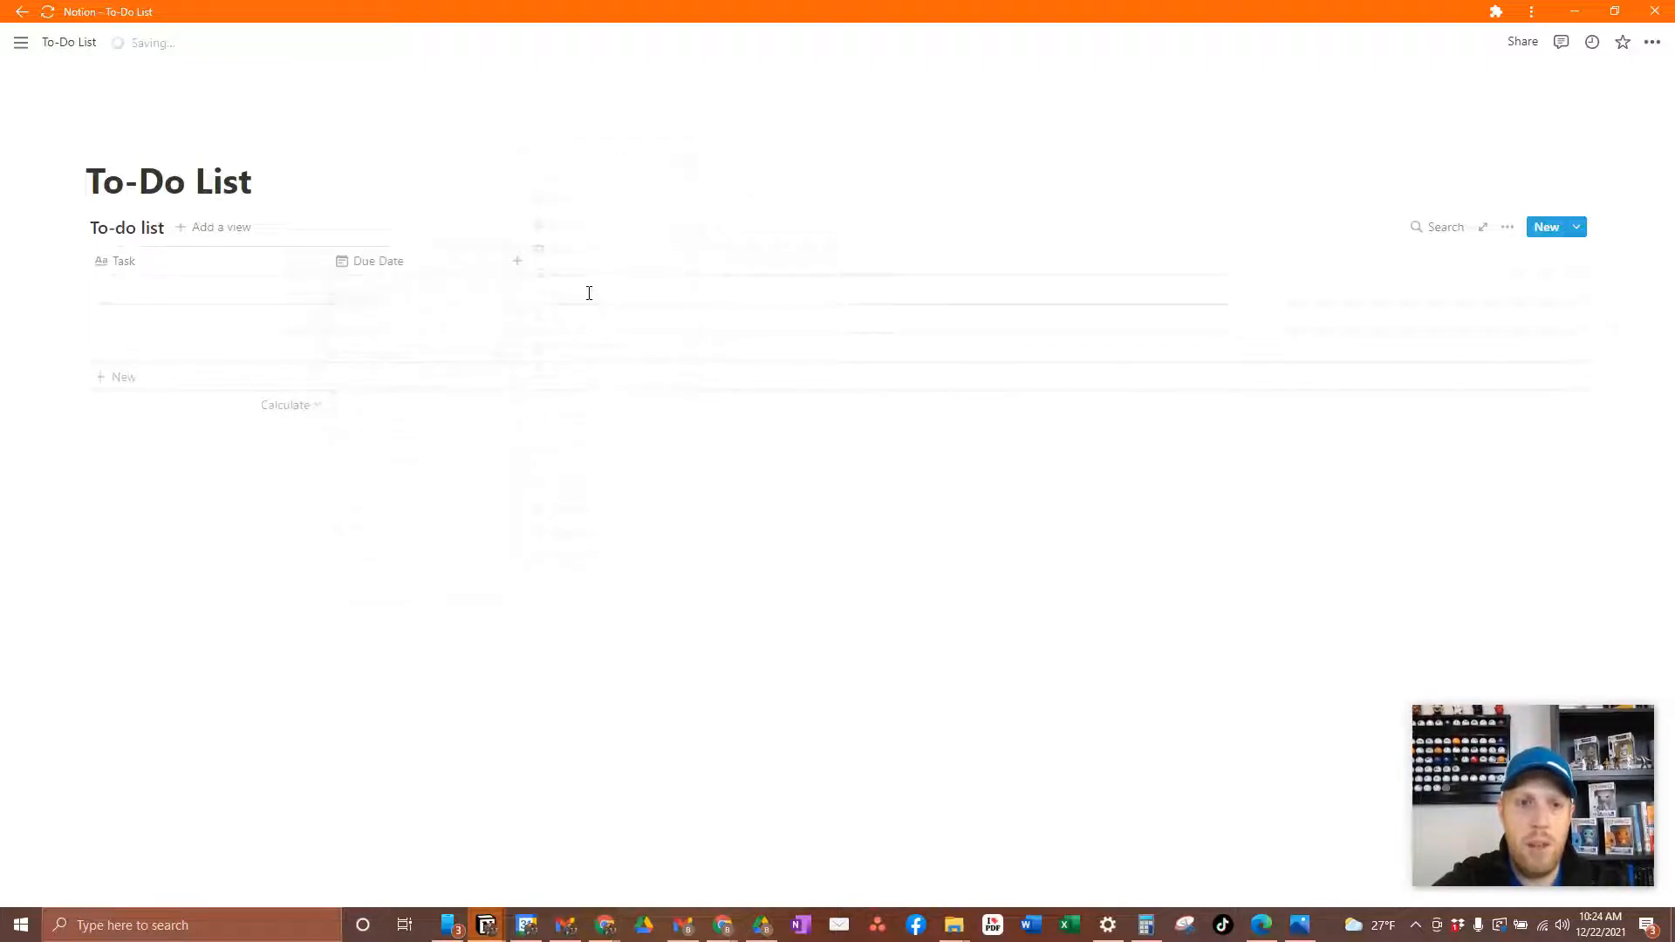
Step: Add a new column named "Done?" with the Checkbox property type
{"action": "left_click", "coordinate": [524, 269]}
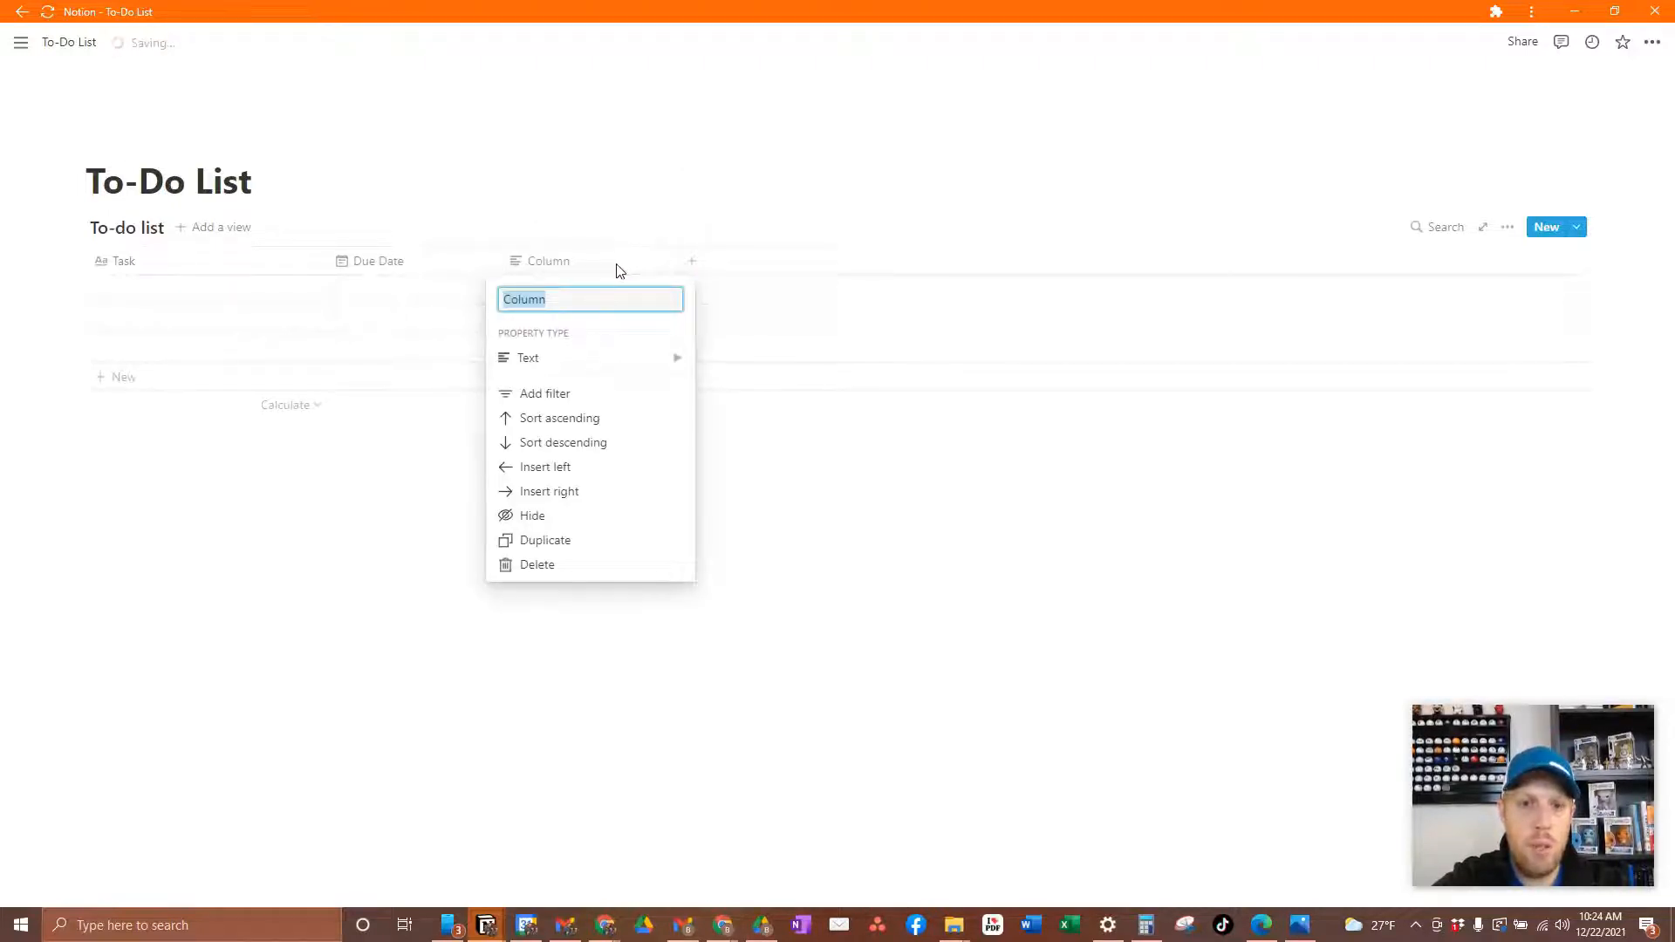
{"action": "type", "text": "Done?"}
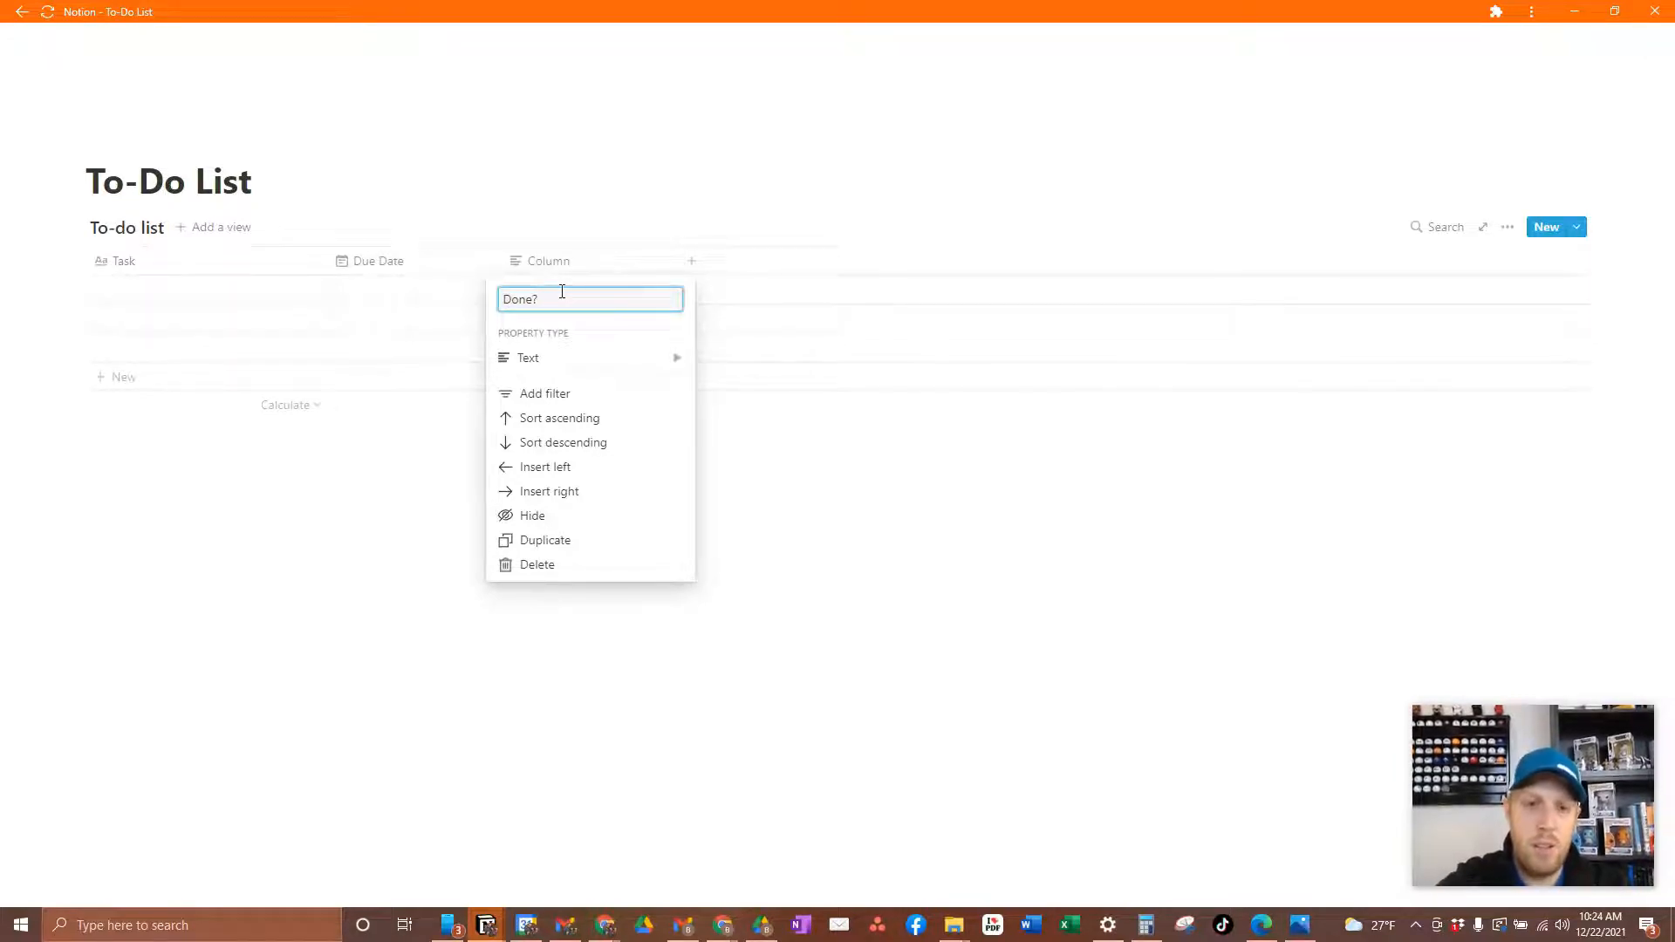
{"action": "mouse_move", "coordinate": [590, 366]}
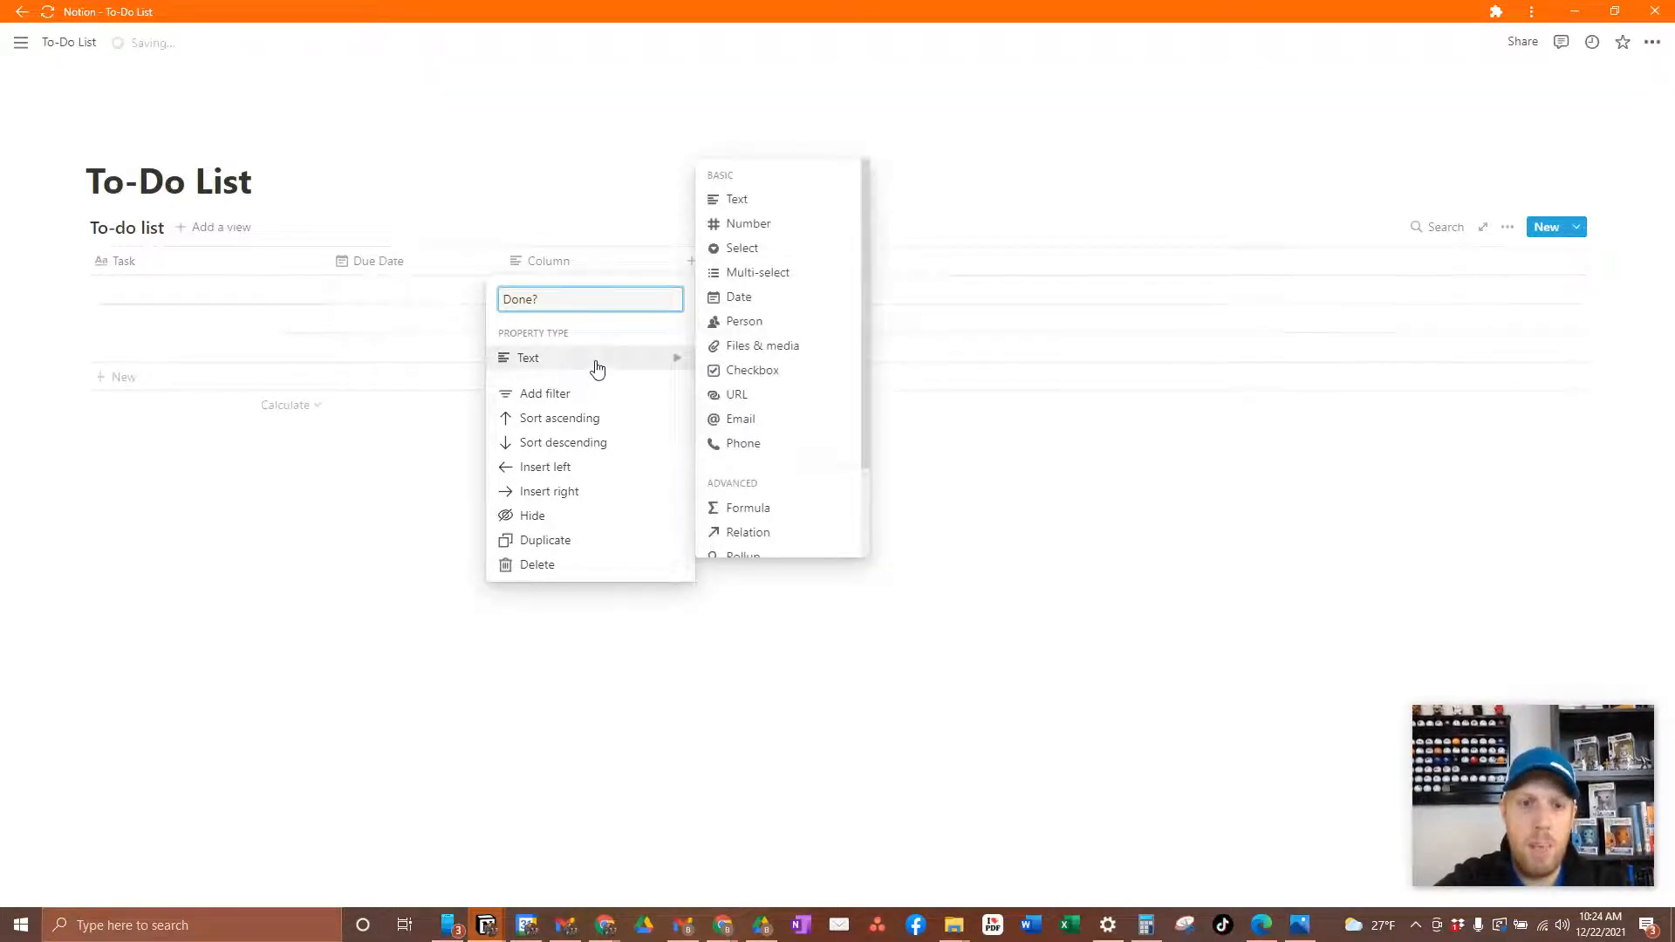
{"action": "left_click", "coordinate": [738, 375]}
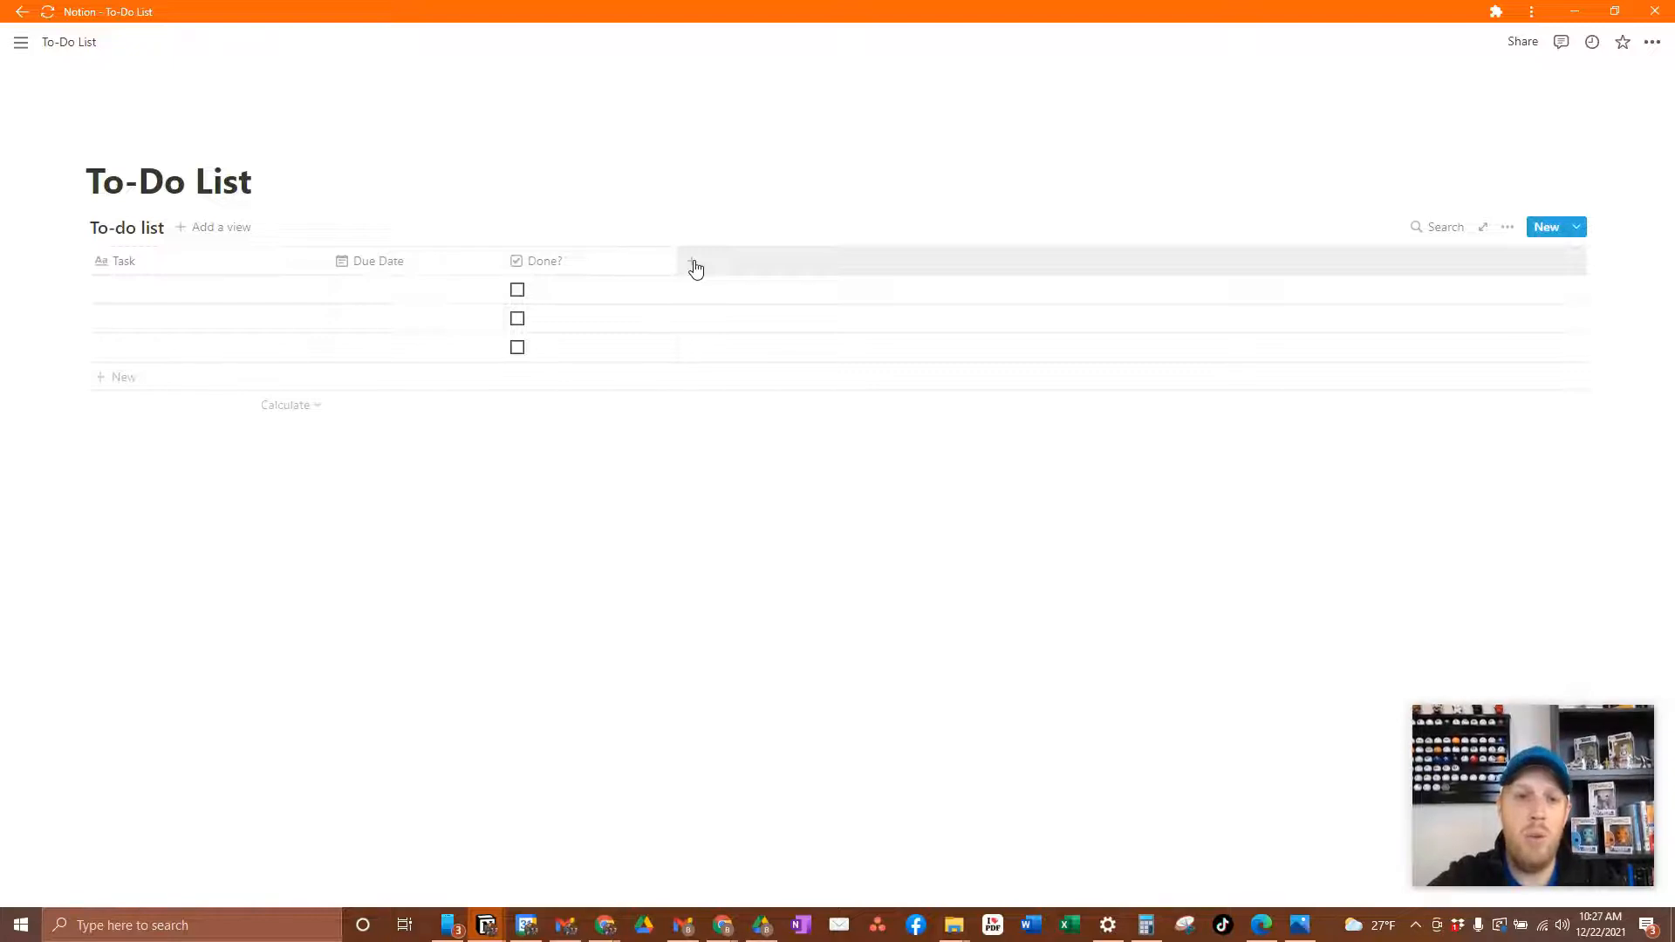
Step: Add a new column named "Time of Day" with the Select property type
{"action": "left_click", "coordinate": [695, 269]}
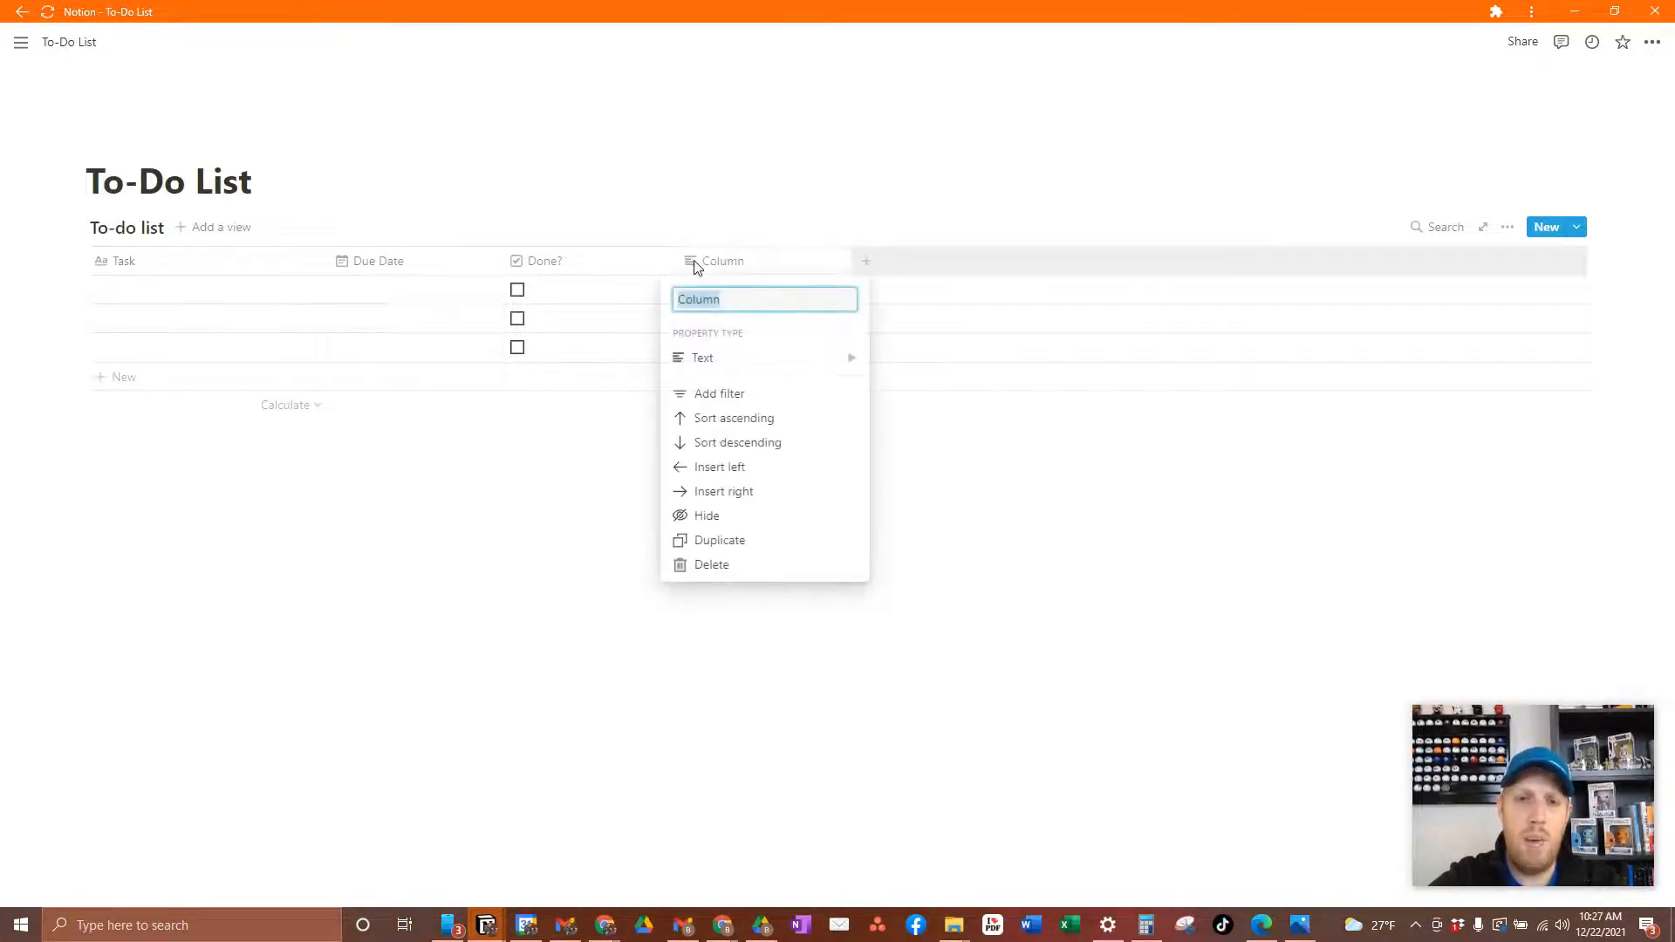
{"action": "key", "text": "BackSpace"}
{"action": "type", "text": "Time"}
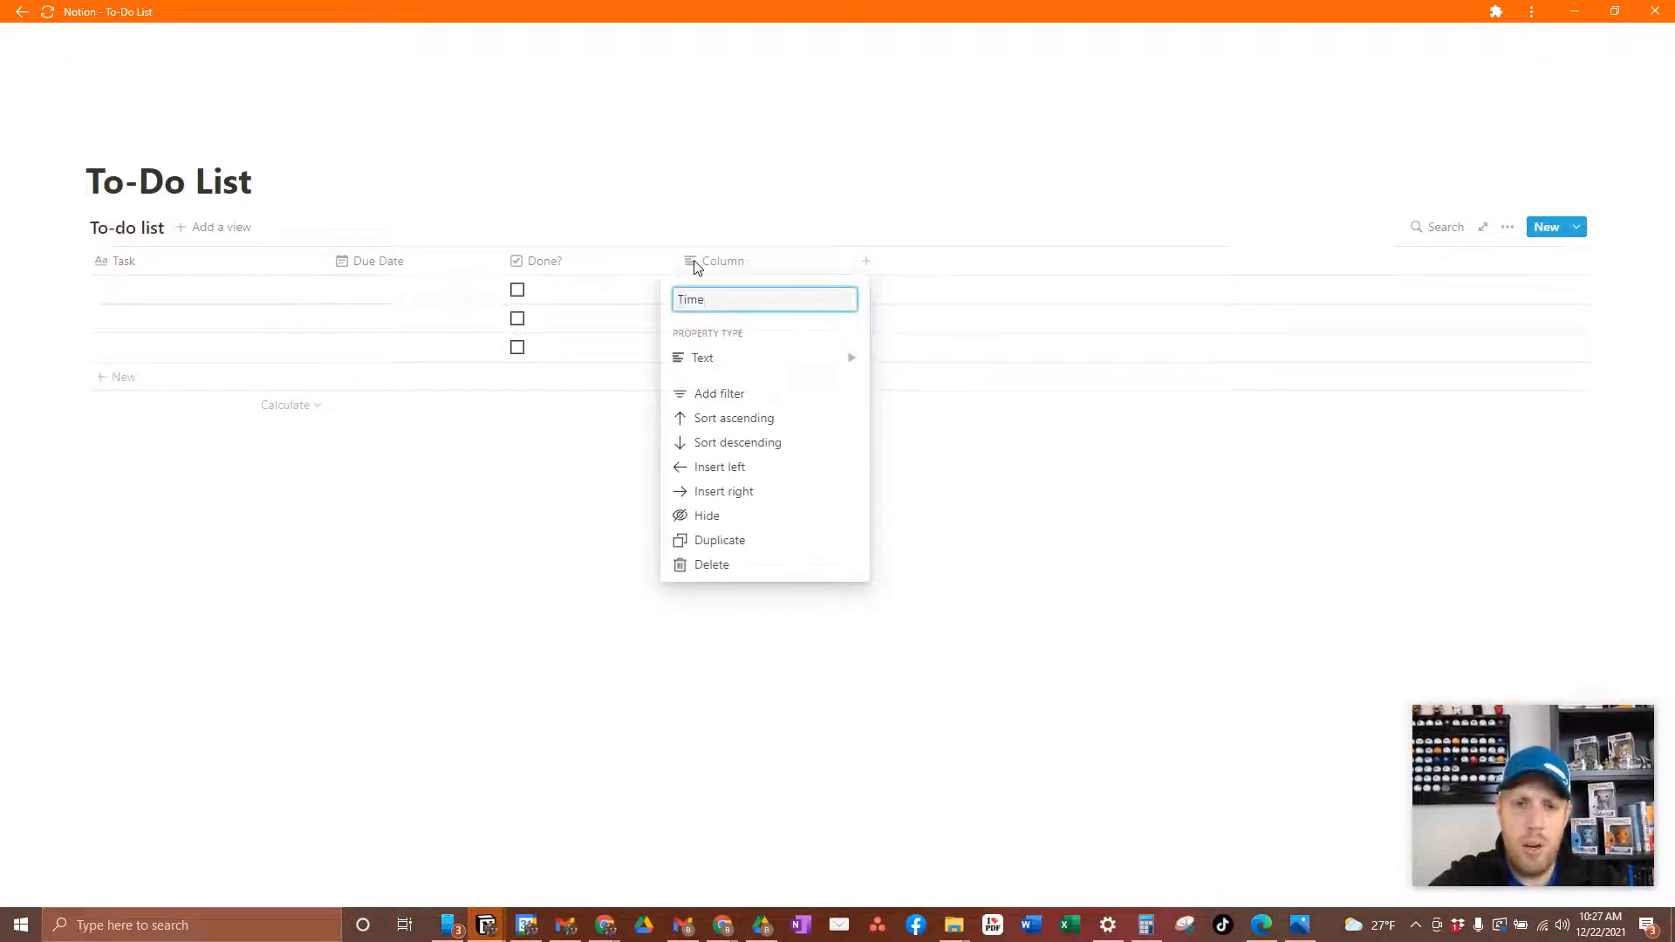
{"action": "type", "text": " Da"}
{"action": "key", "text": "BackSpace"}
{"action": "key", "text": "BackSpace"}
{"action": "type", "text": "of Day"}
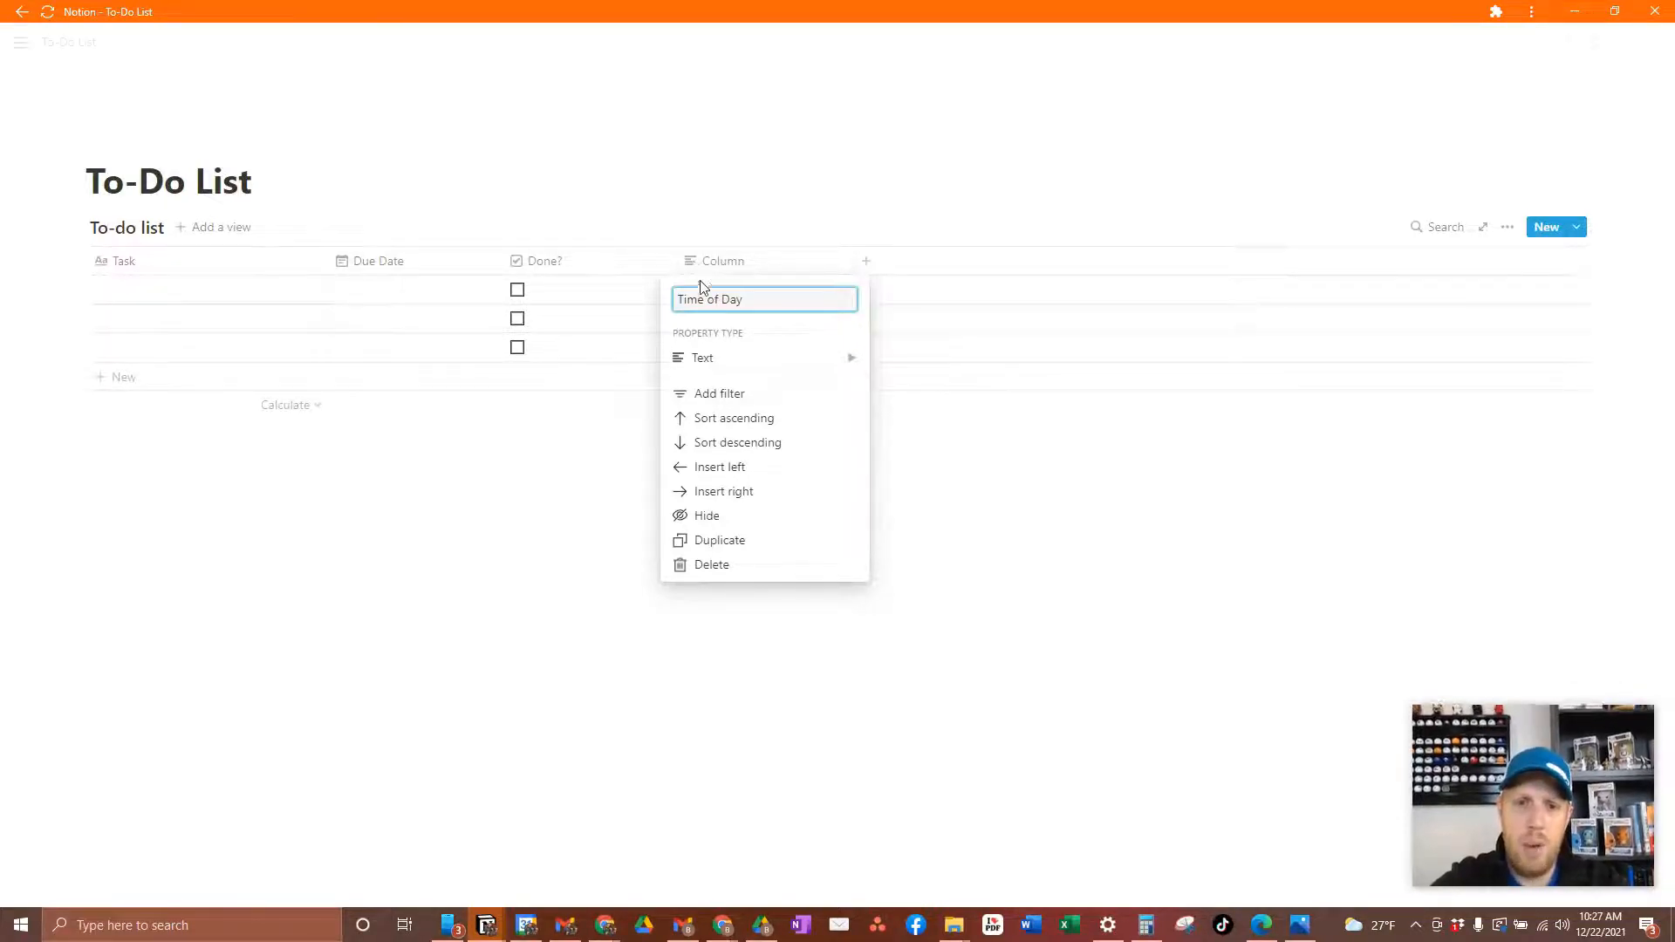
{"action": "left_click", "coordinate": [741, 359]}
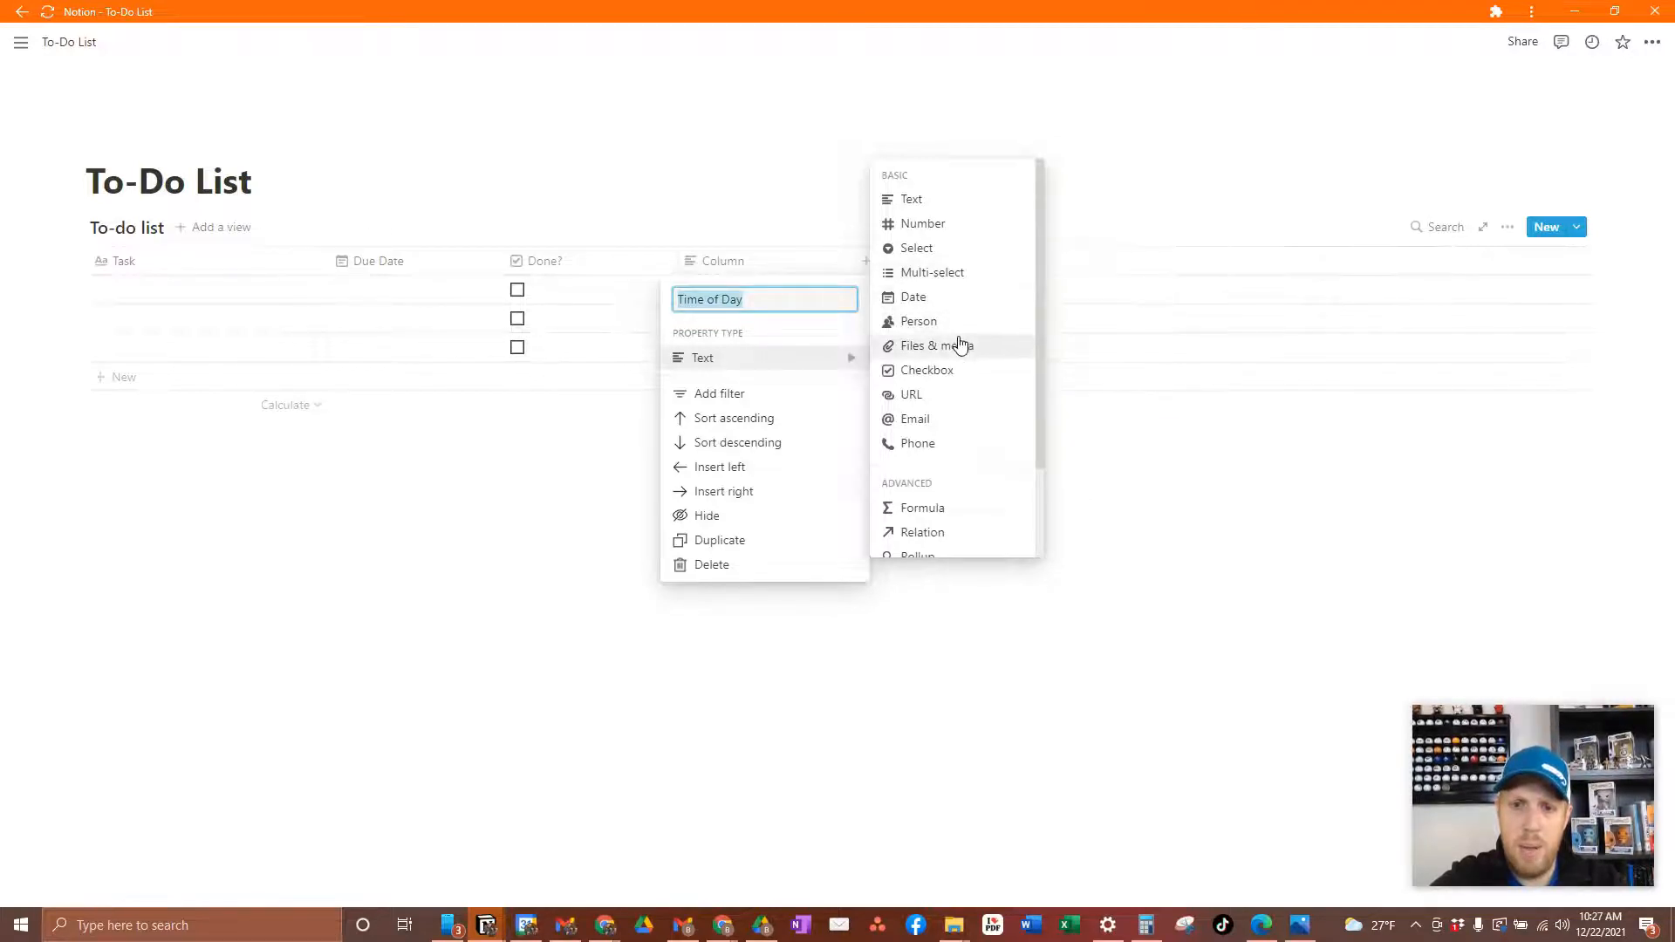
{"action": "left_click", "coordinate": [946, 249]}
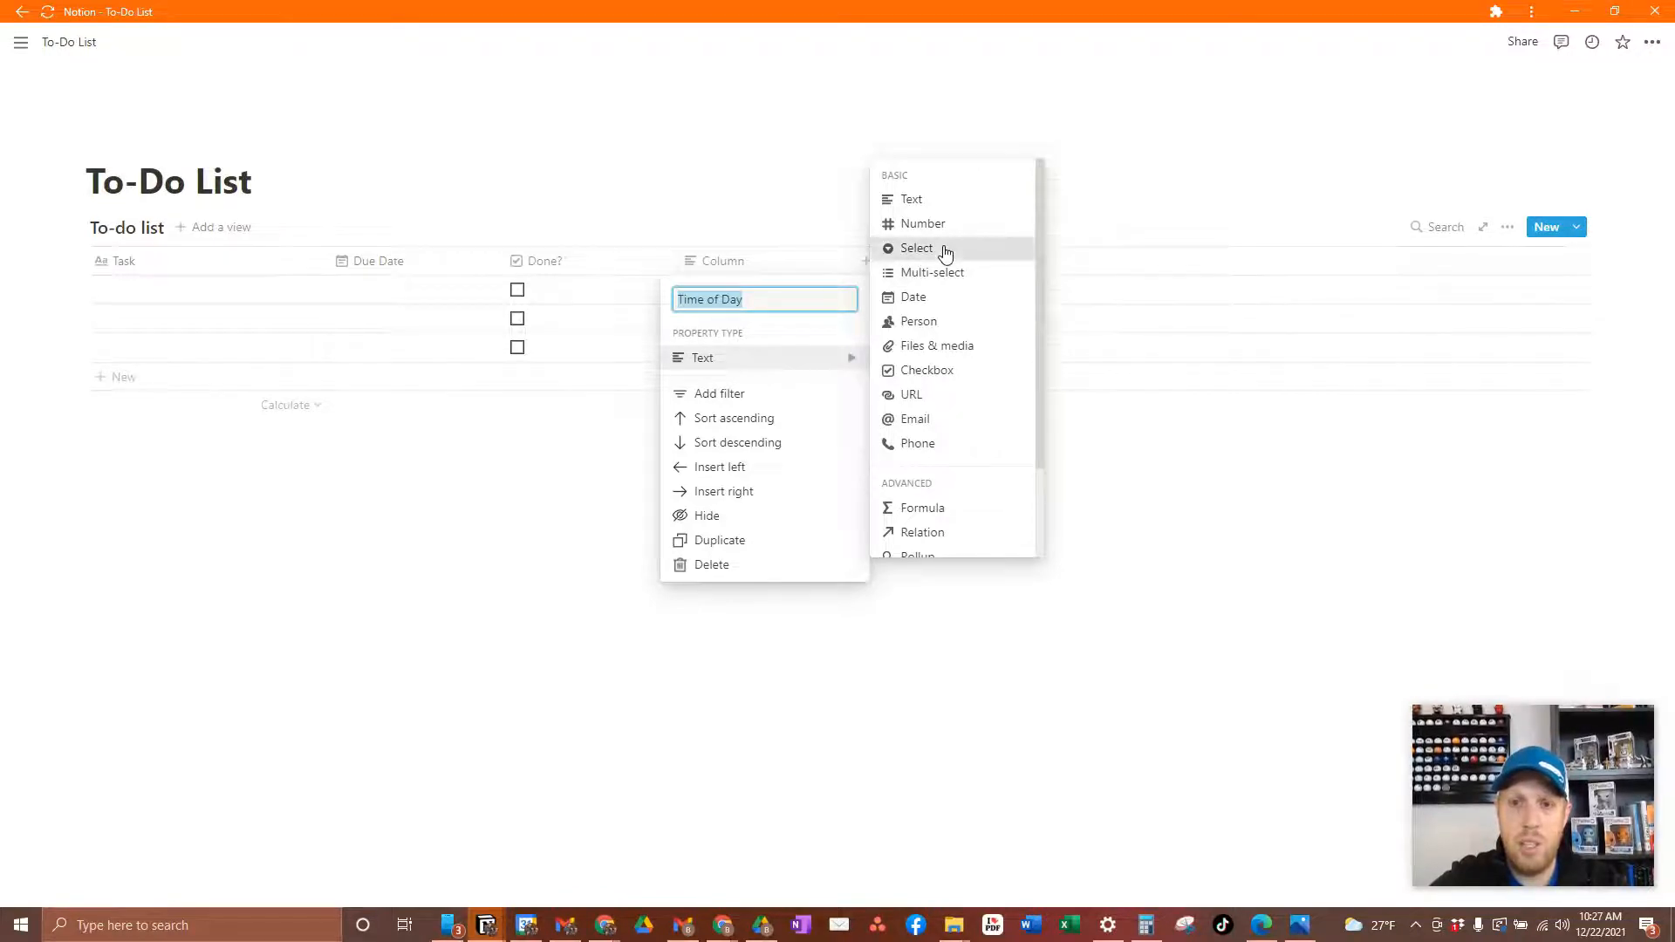
Step: Create the options AM, PM and Evening for Time of Day in the first row's cell
{"action": "left_click", "coordinate": [784, 289]}
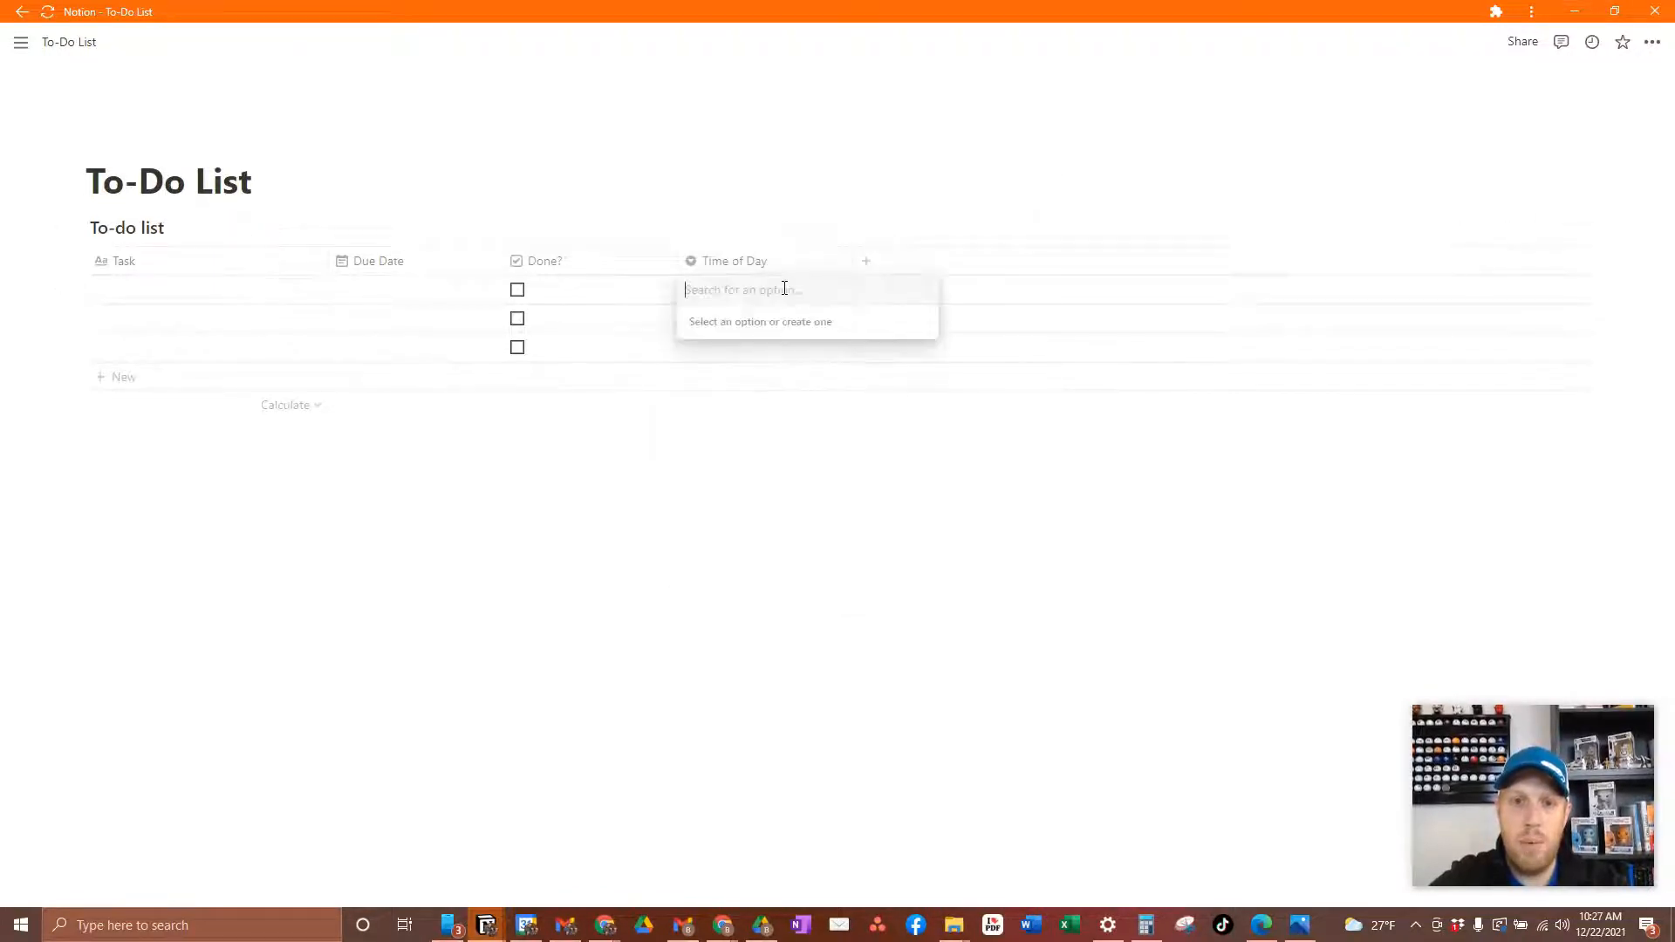
{"action": "type", "text": "AM"}
{"action": "key", "text": "Return"}
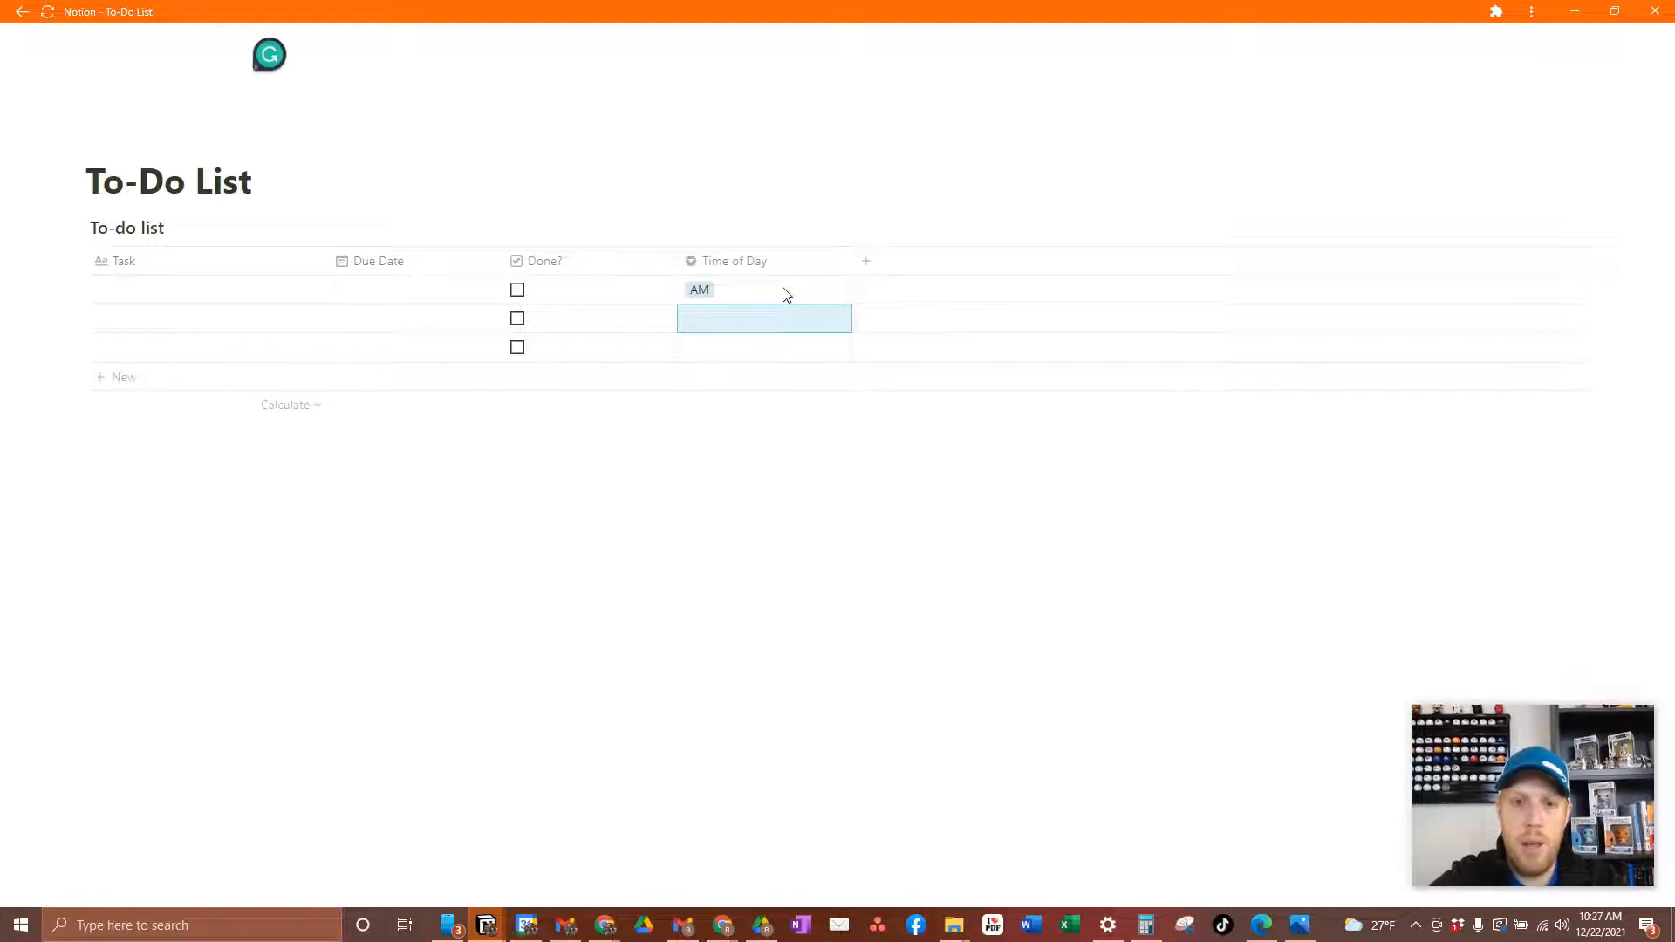
{"action": "left_click", "coordinate": [784, 291]}
{"action": "type", "text": "PM"}
{"action": "key", "text": "Return"}
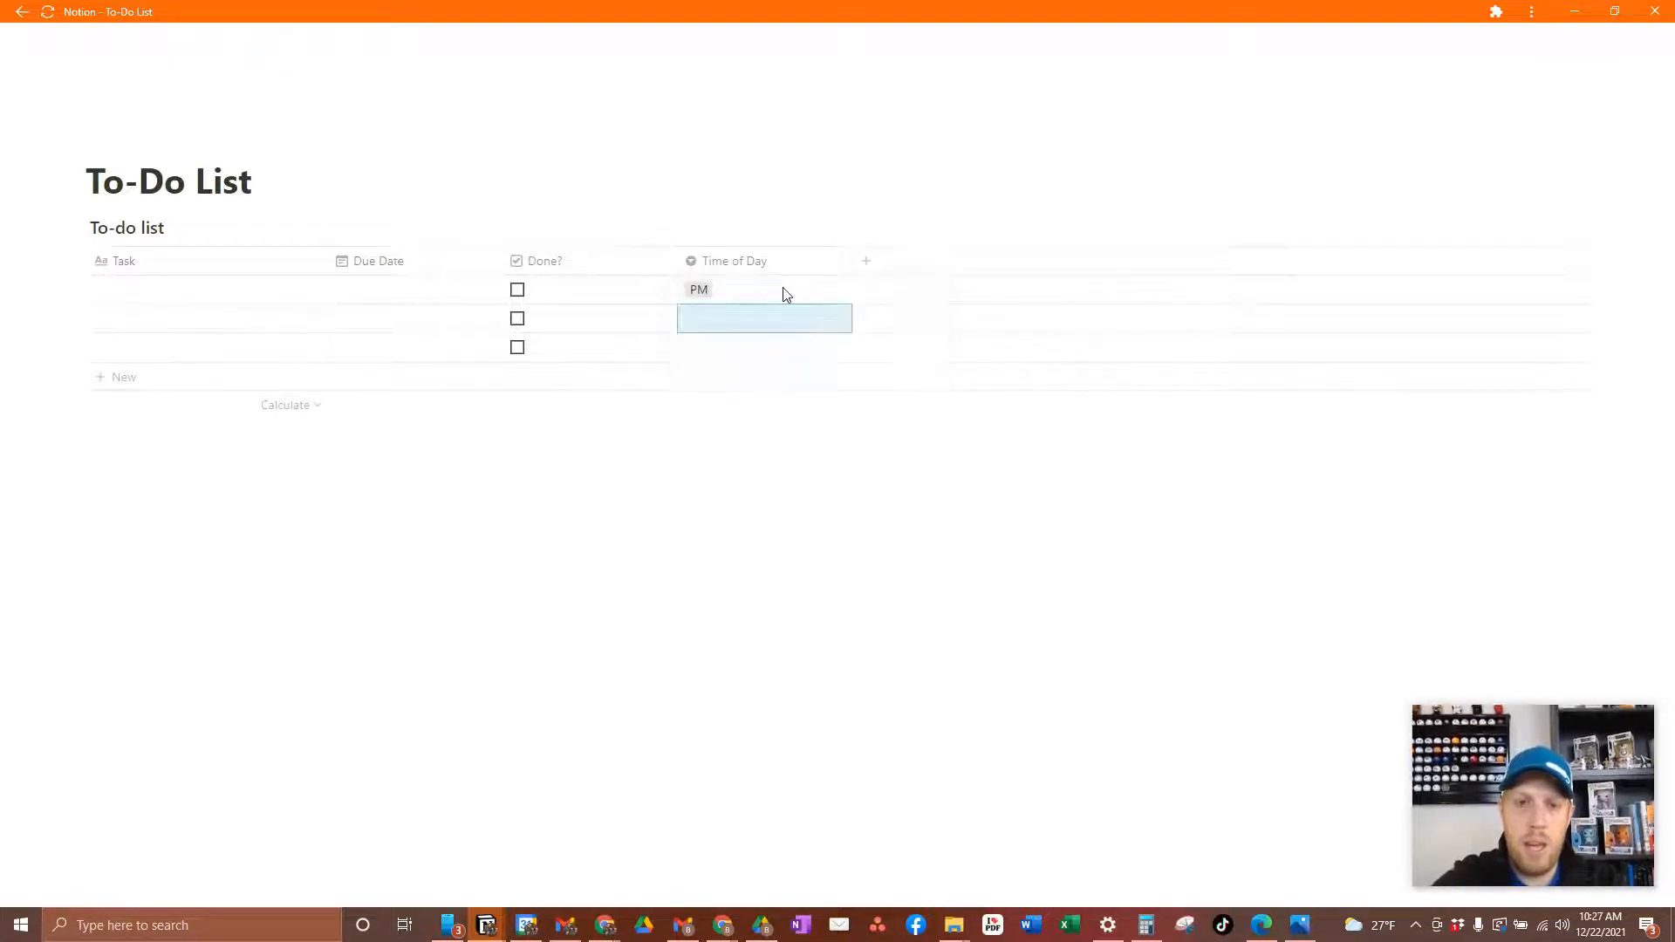
{"action": "left_click", "coordinate": [784, 292]}
{"action": "type", "text": "Evening"}
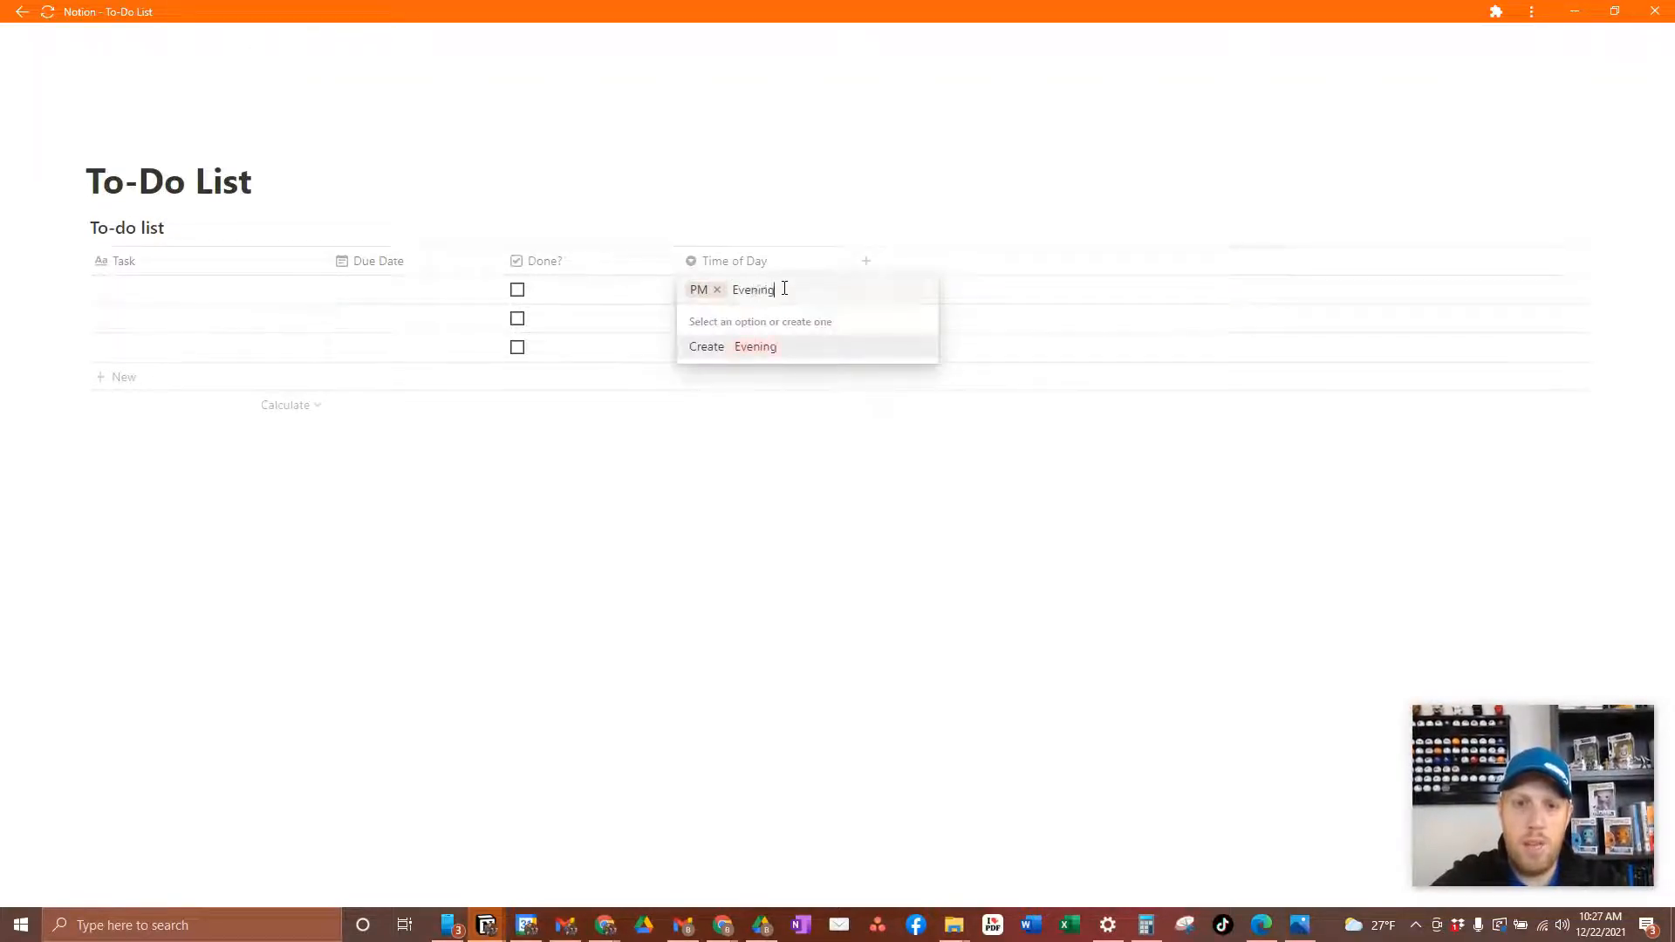
{"action": "key", "text": "Return"}
Step: Set Time of Day to PM in the first row, AM in the second and Evening in the third
{"action": "left_click", "coordinate": [772, 292]}
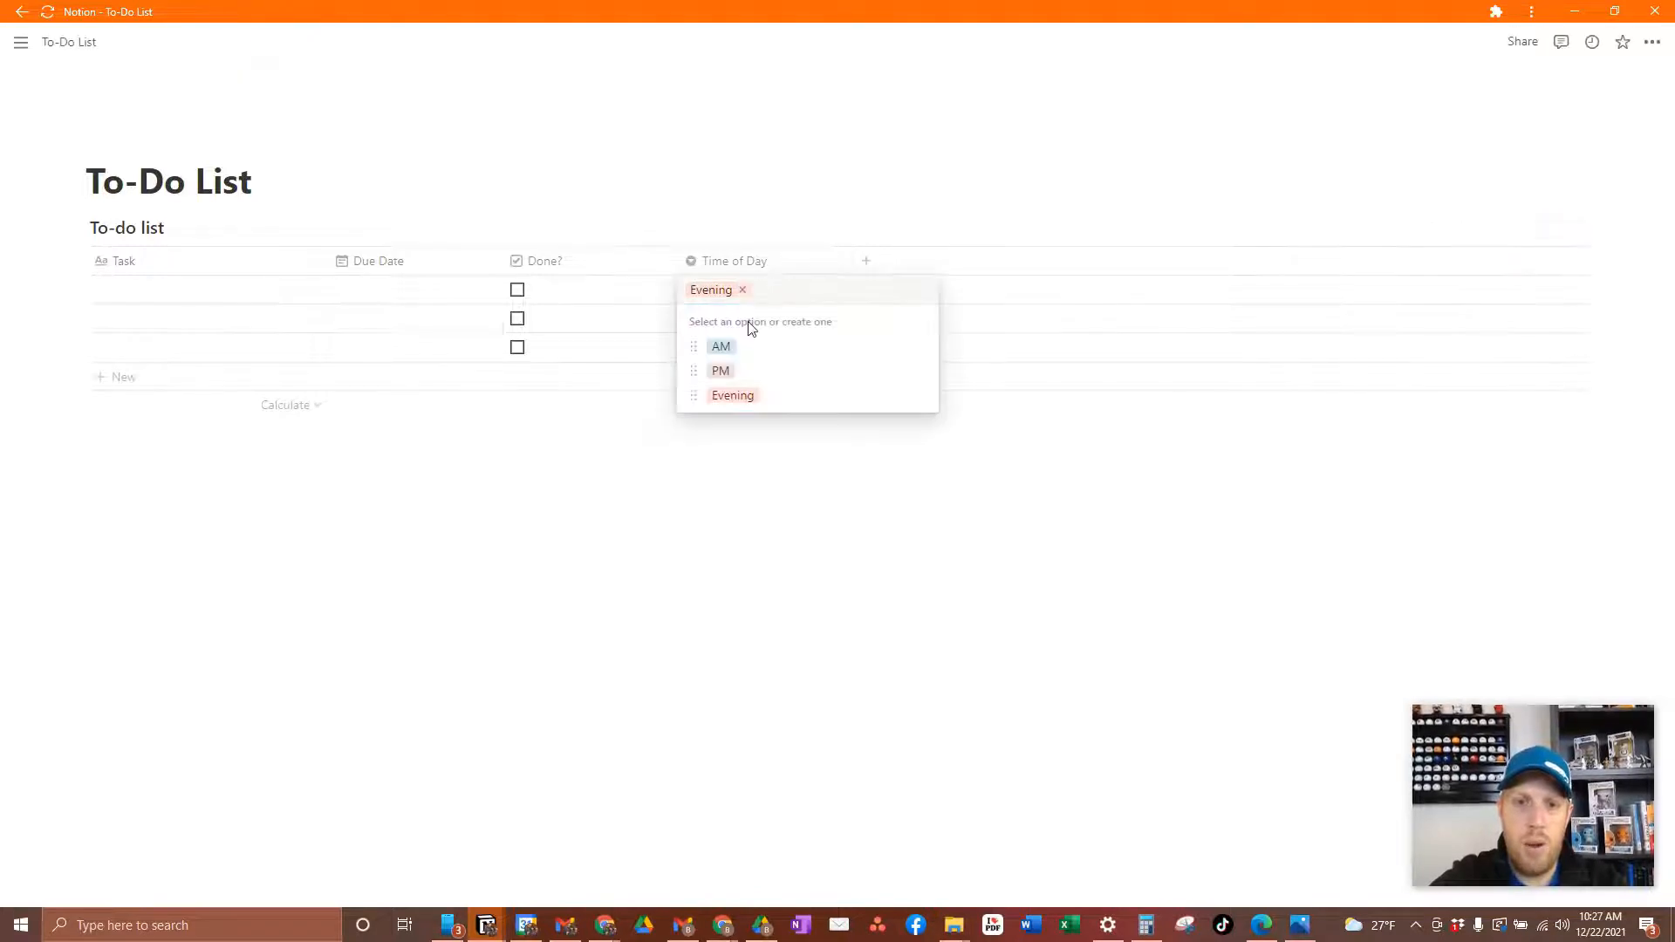
{"action": "left_click", "coordinate": [721, 371]}
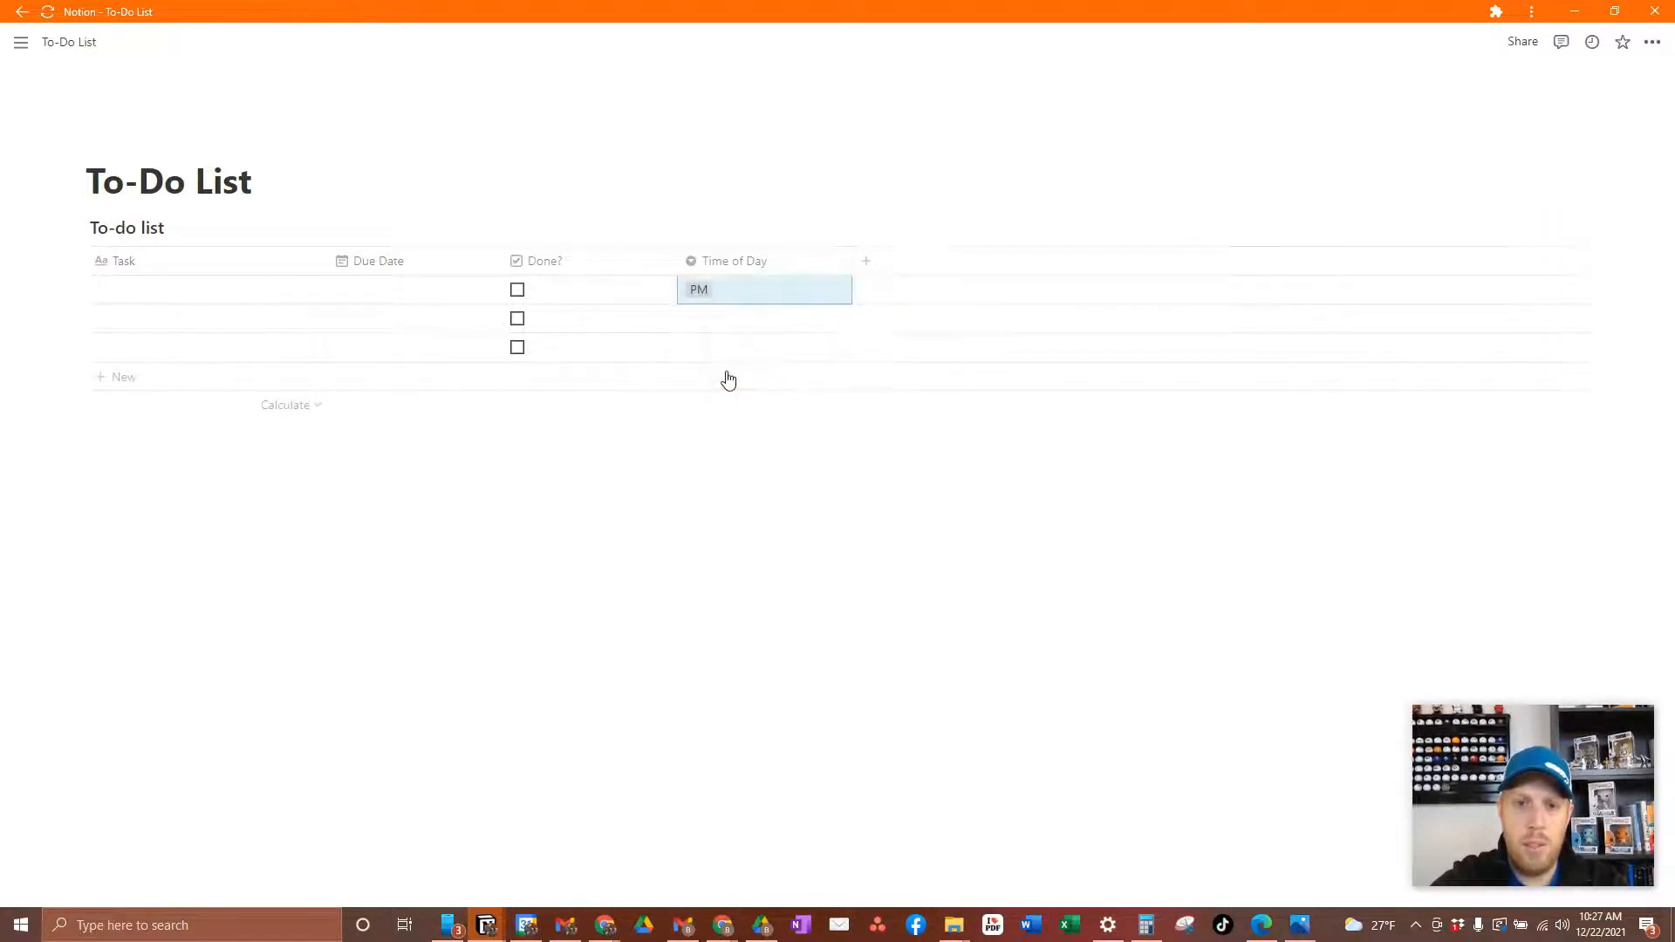
{"action": "left_click", "coordinate": [736, 322]}
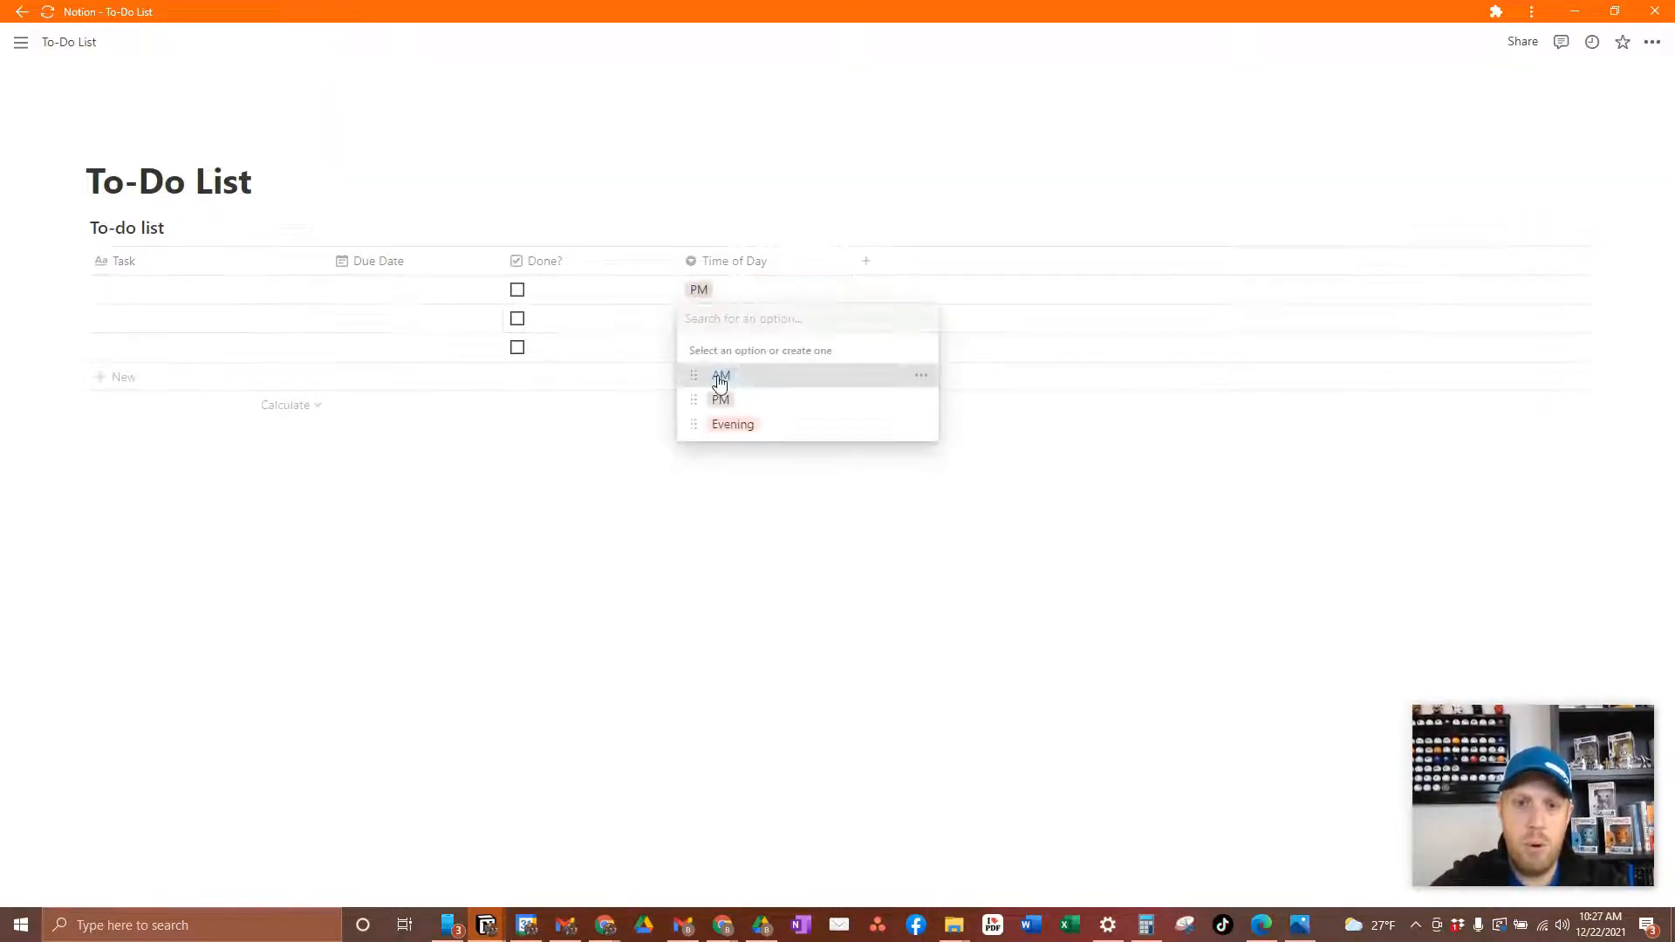
{"action": "left_click", "coordinate": [721, 375]}
{"action": "left_click", "coordinate": [720, 351]}
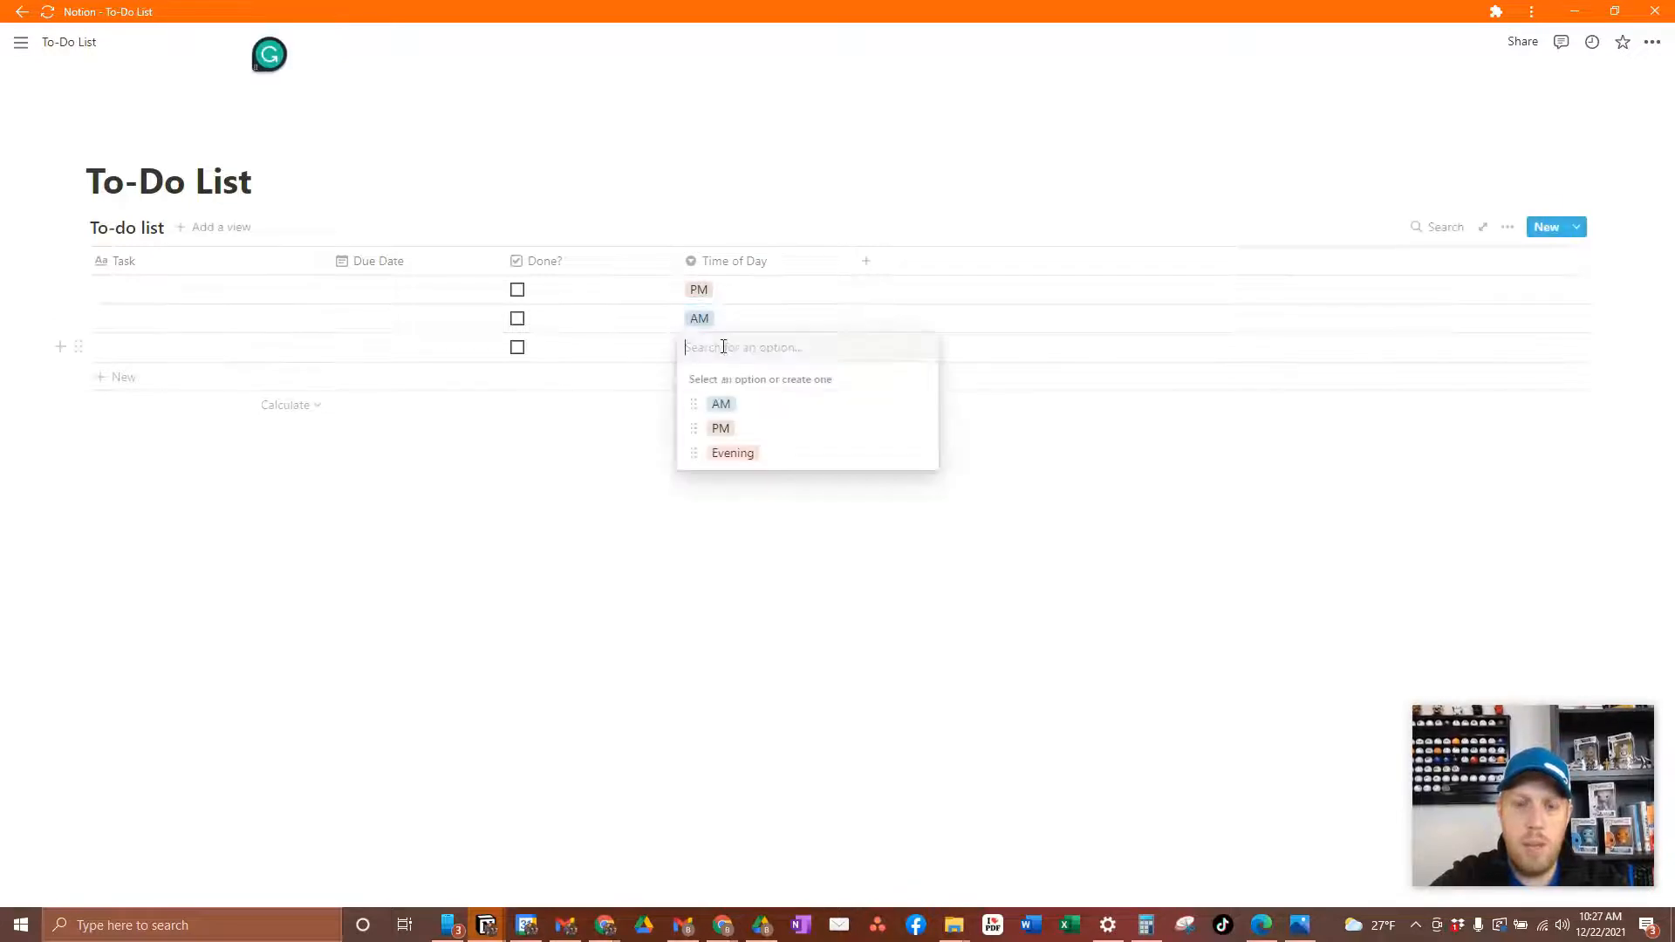
{"action": "left_click", "coordinate": [731, 452]}
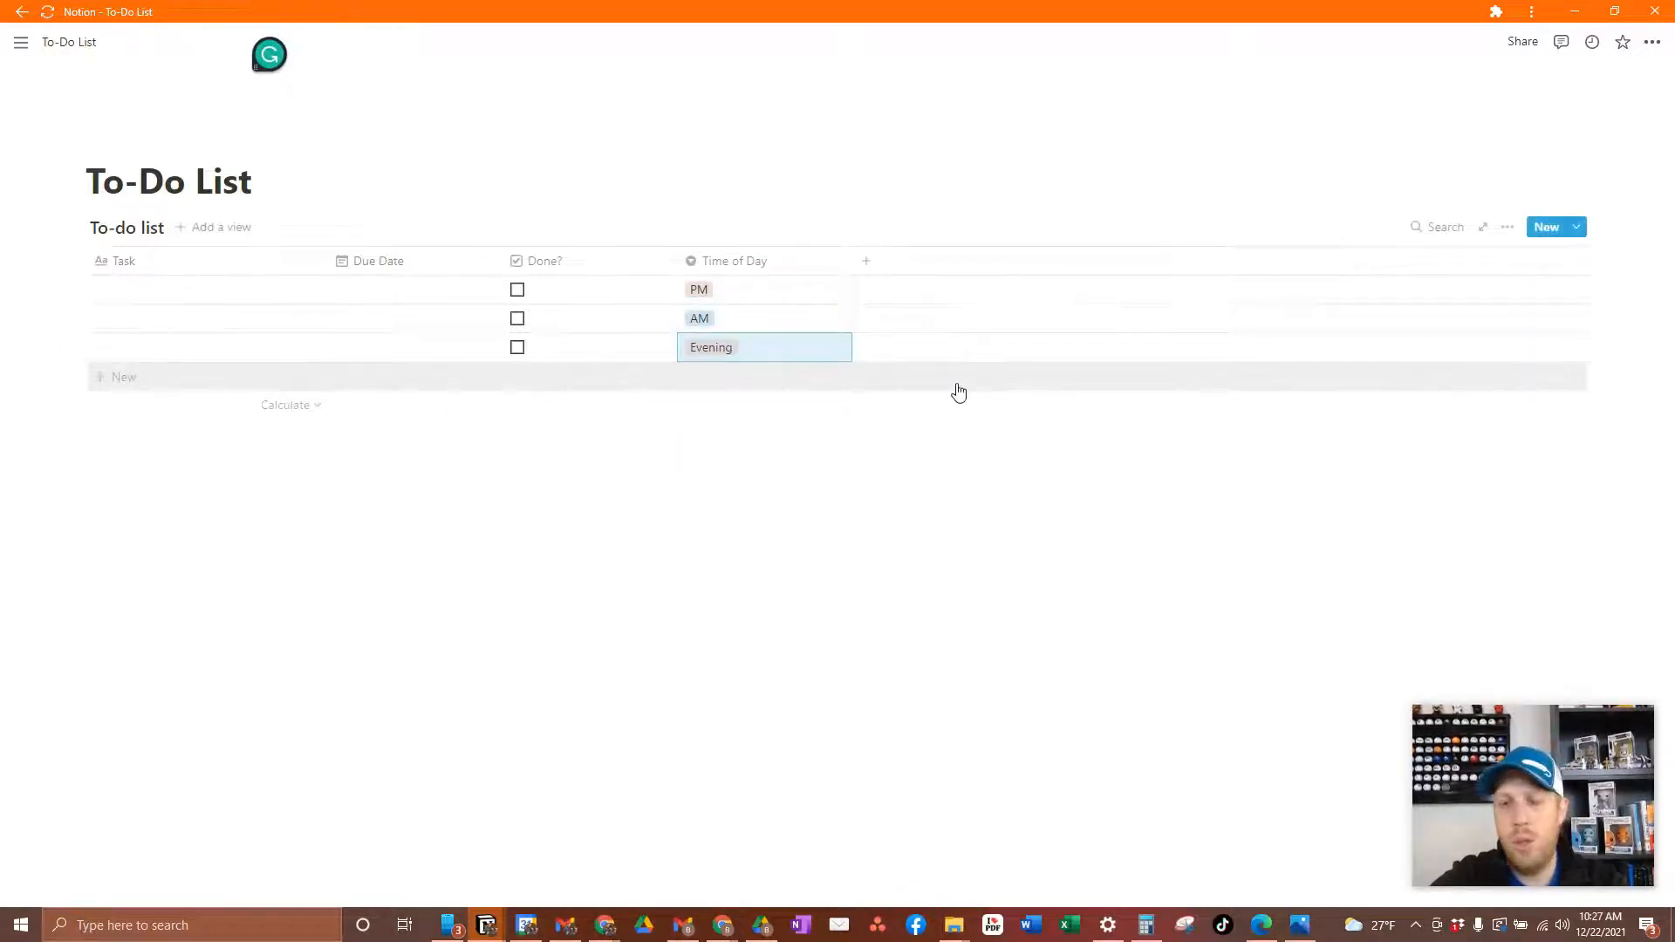
Step: Add a new column named "Area of my Life" with the Multi-select property type
{"action": "left_click", "coordinate": [867, 264]}
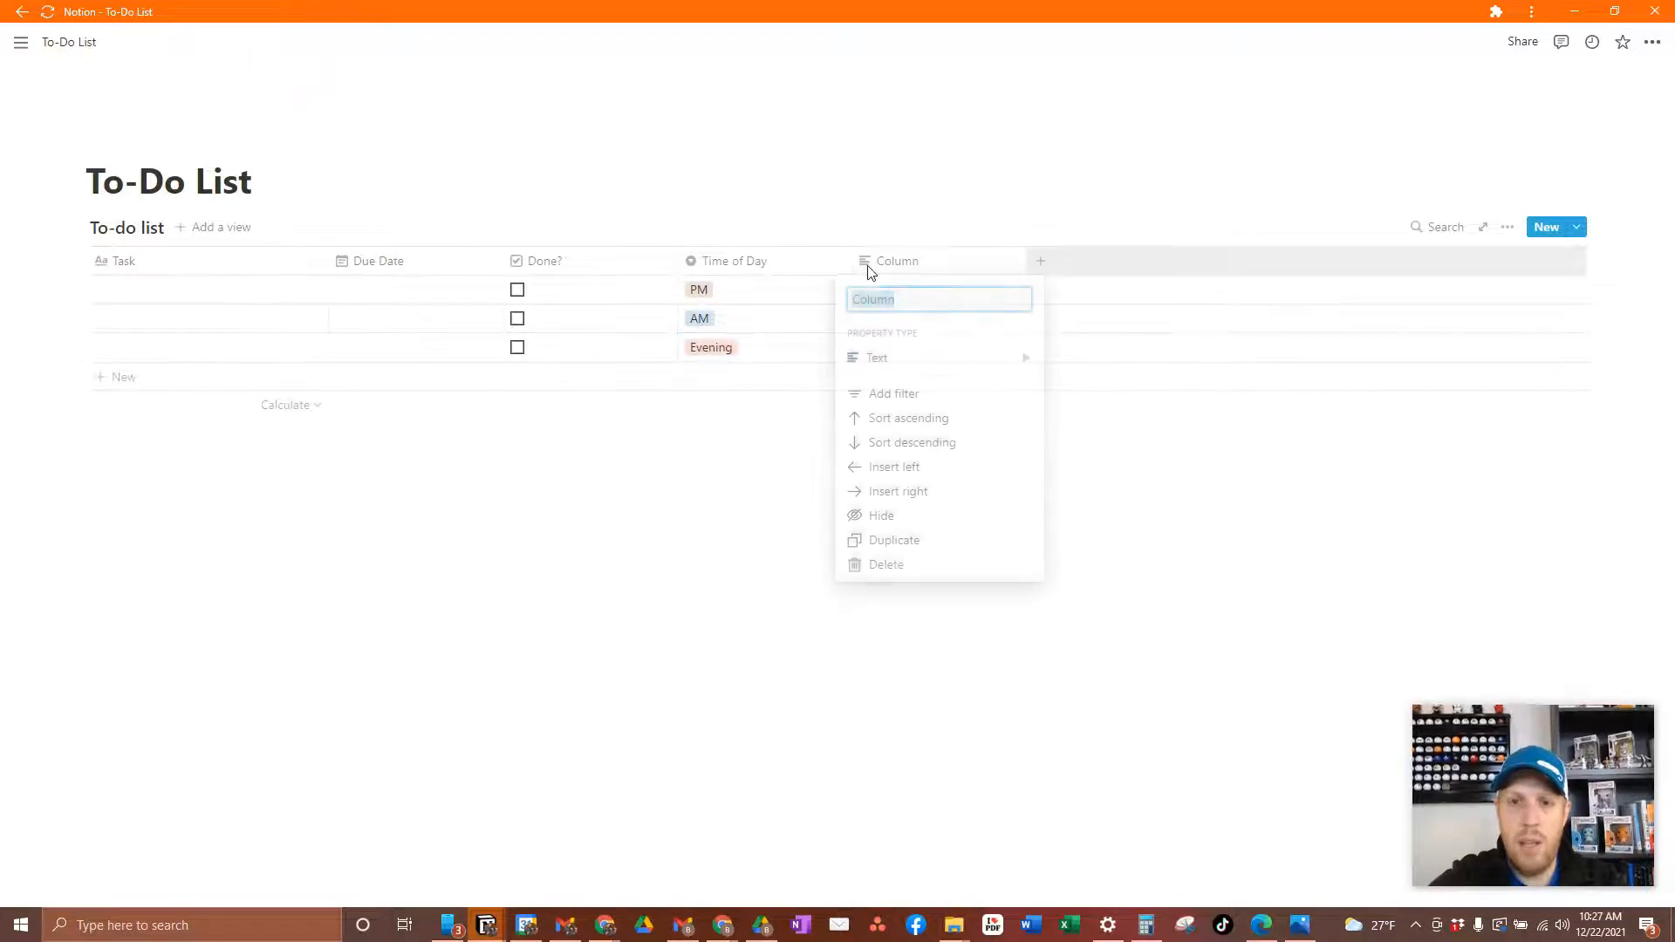
{"action": "mouse_move", "coordinate": [897, 362]}
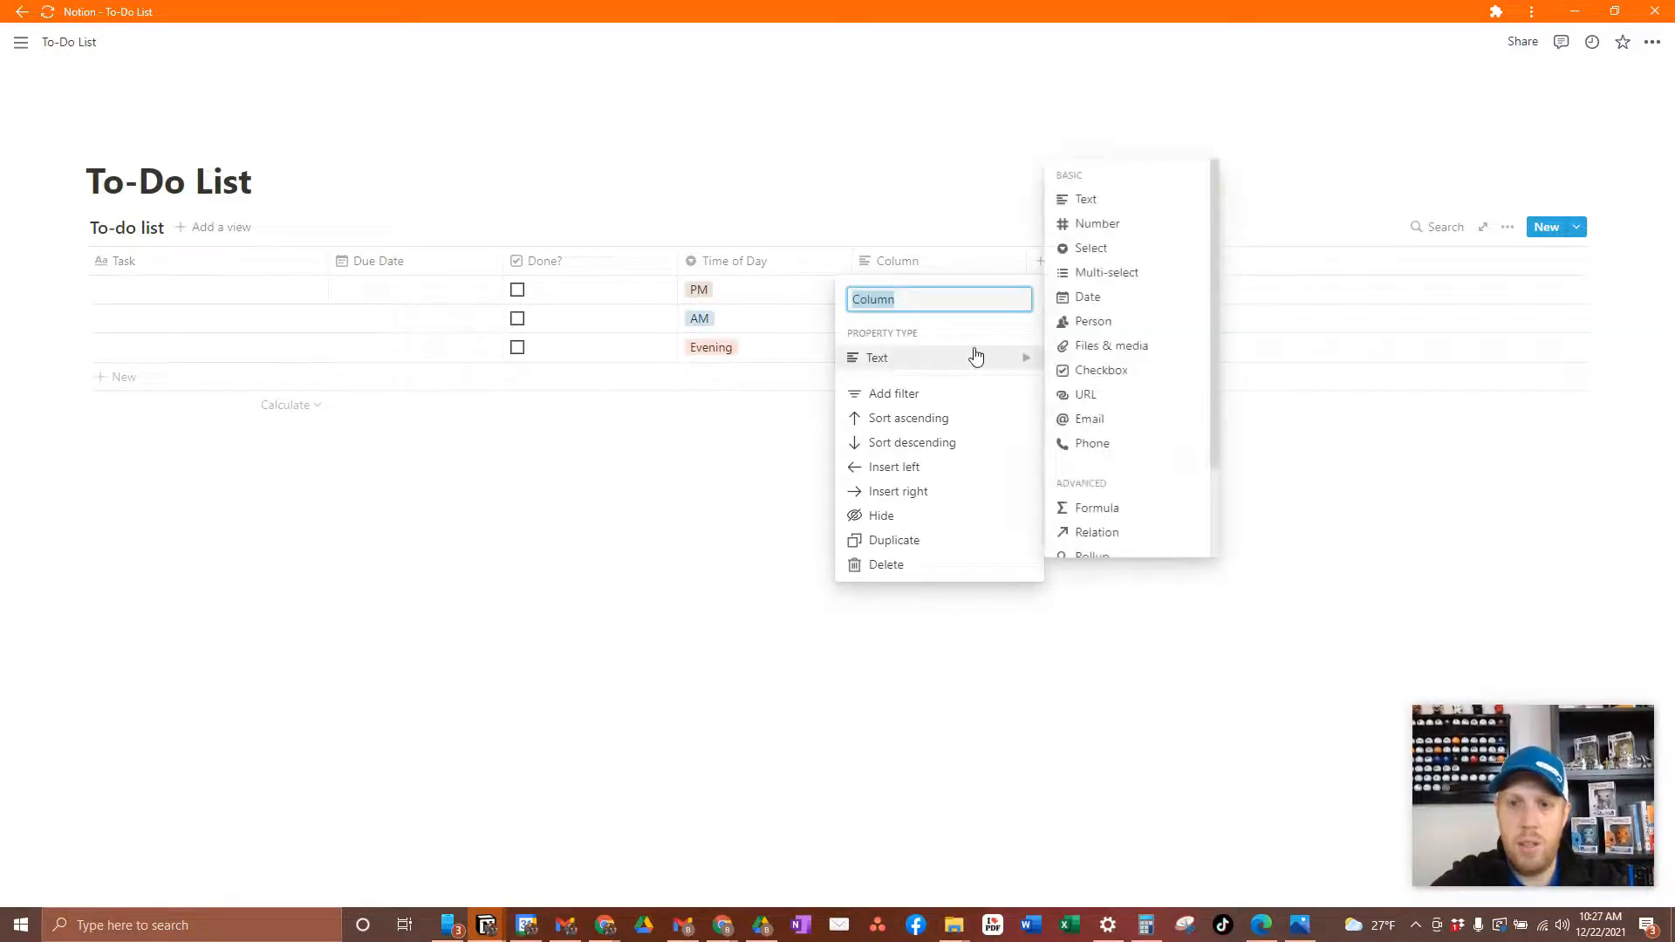
{"action": "left_click", "coordinate": [927, 300]}
{"action": "key", "text": "ctrl+a"}
{"action": "type", "text": "A"}
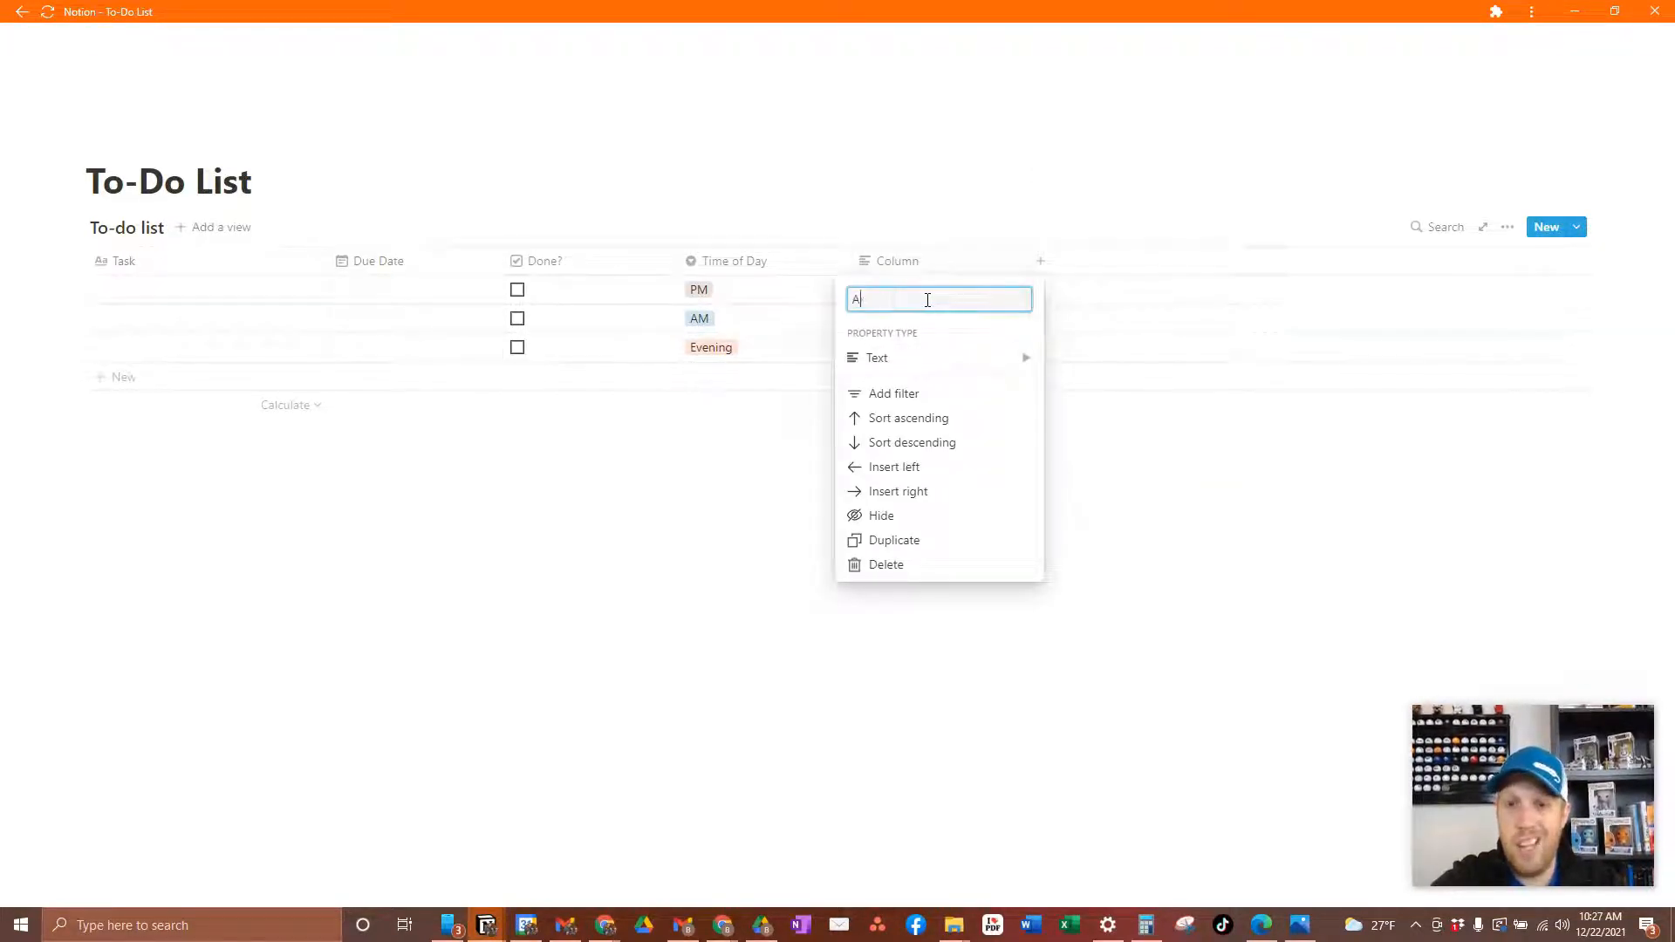
{"action": "type", "text": "rea of my "}
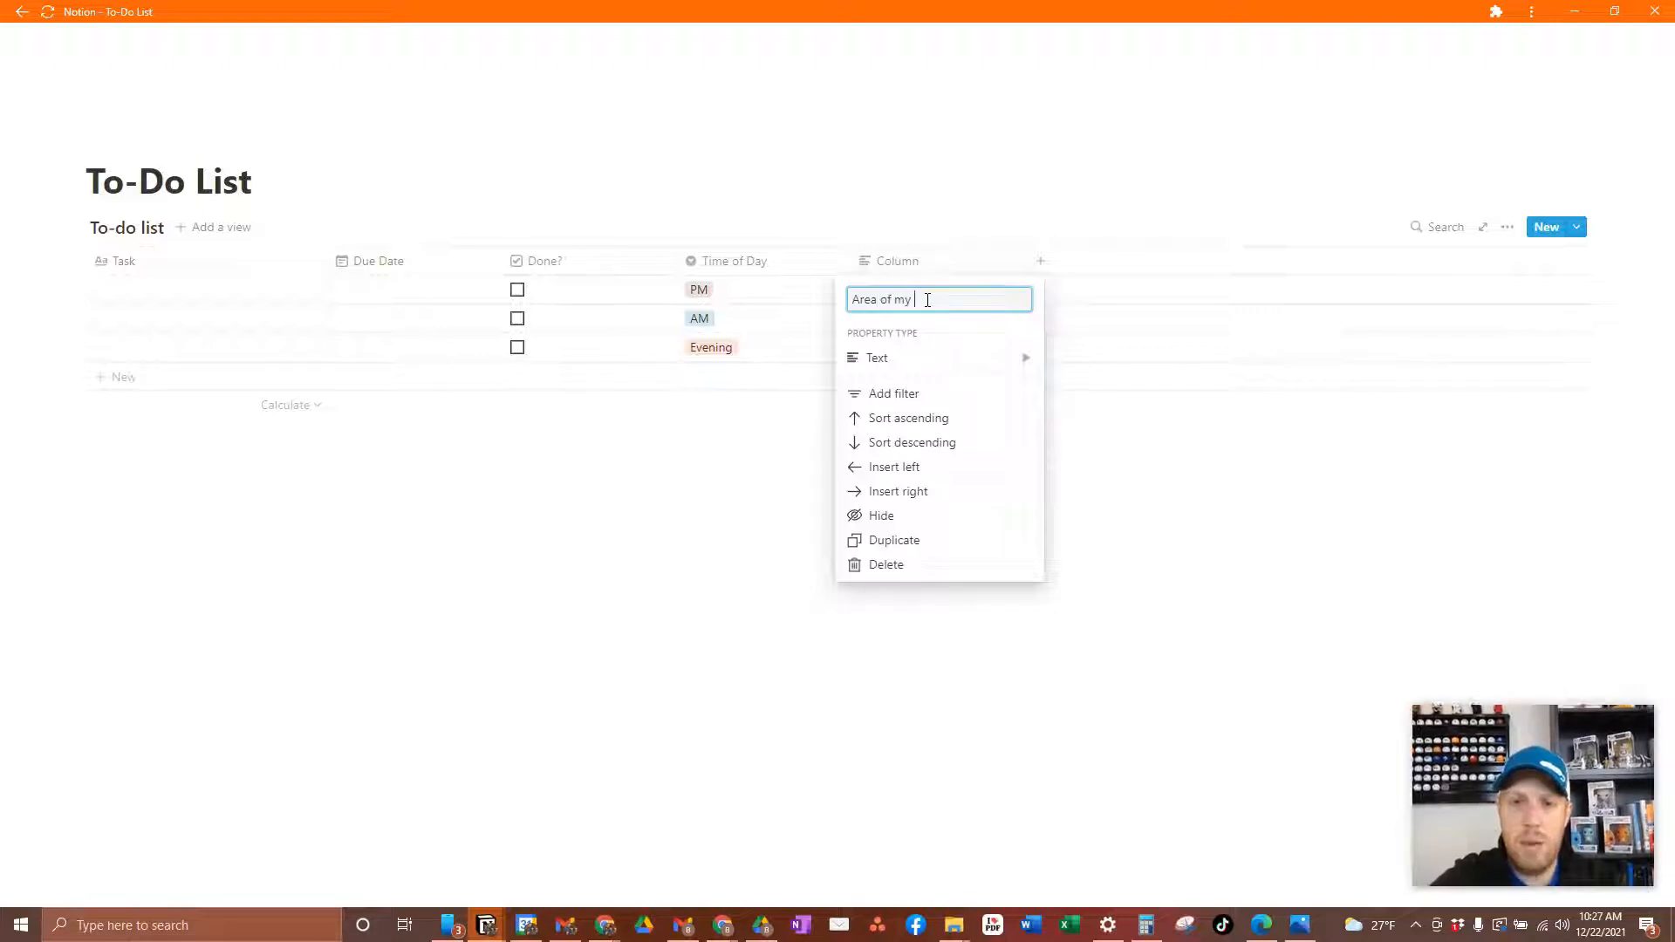
{"action": "type", "text": "Life"}
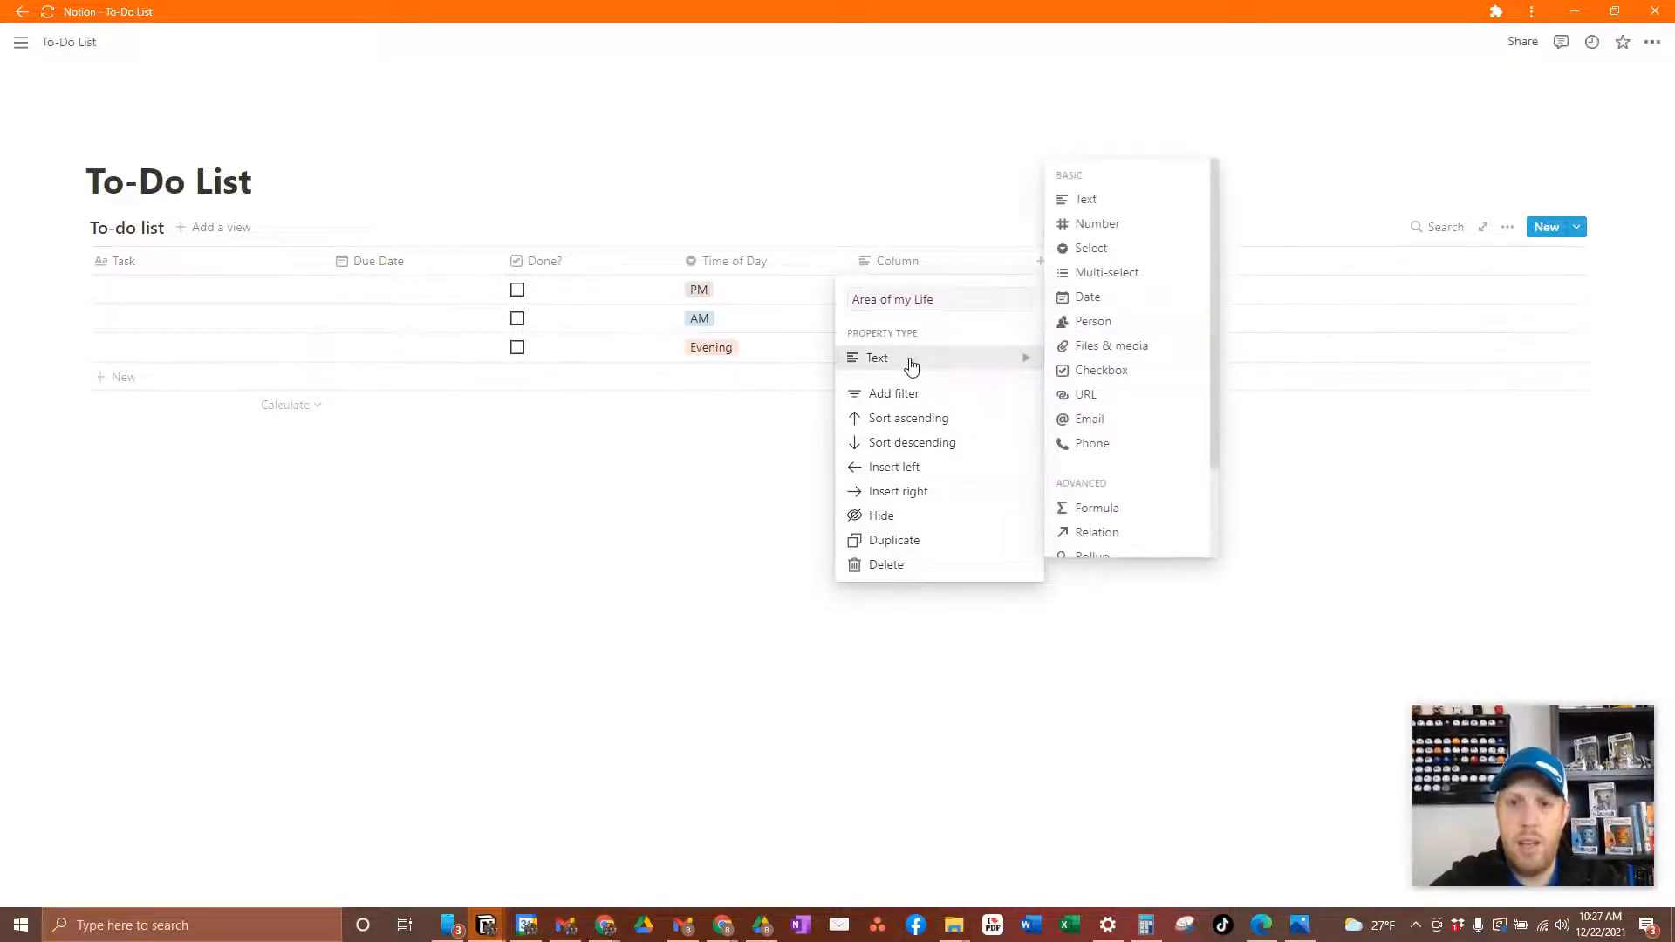
{"action": "left_click", "coordinate": [959, 360]}
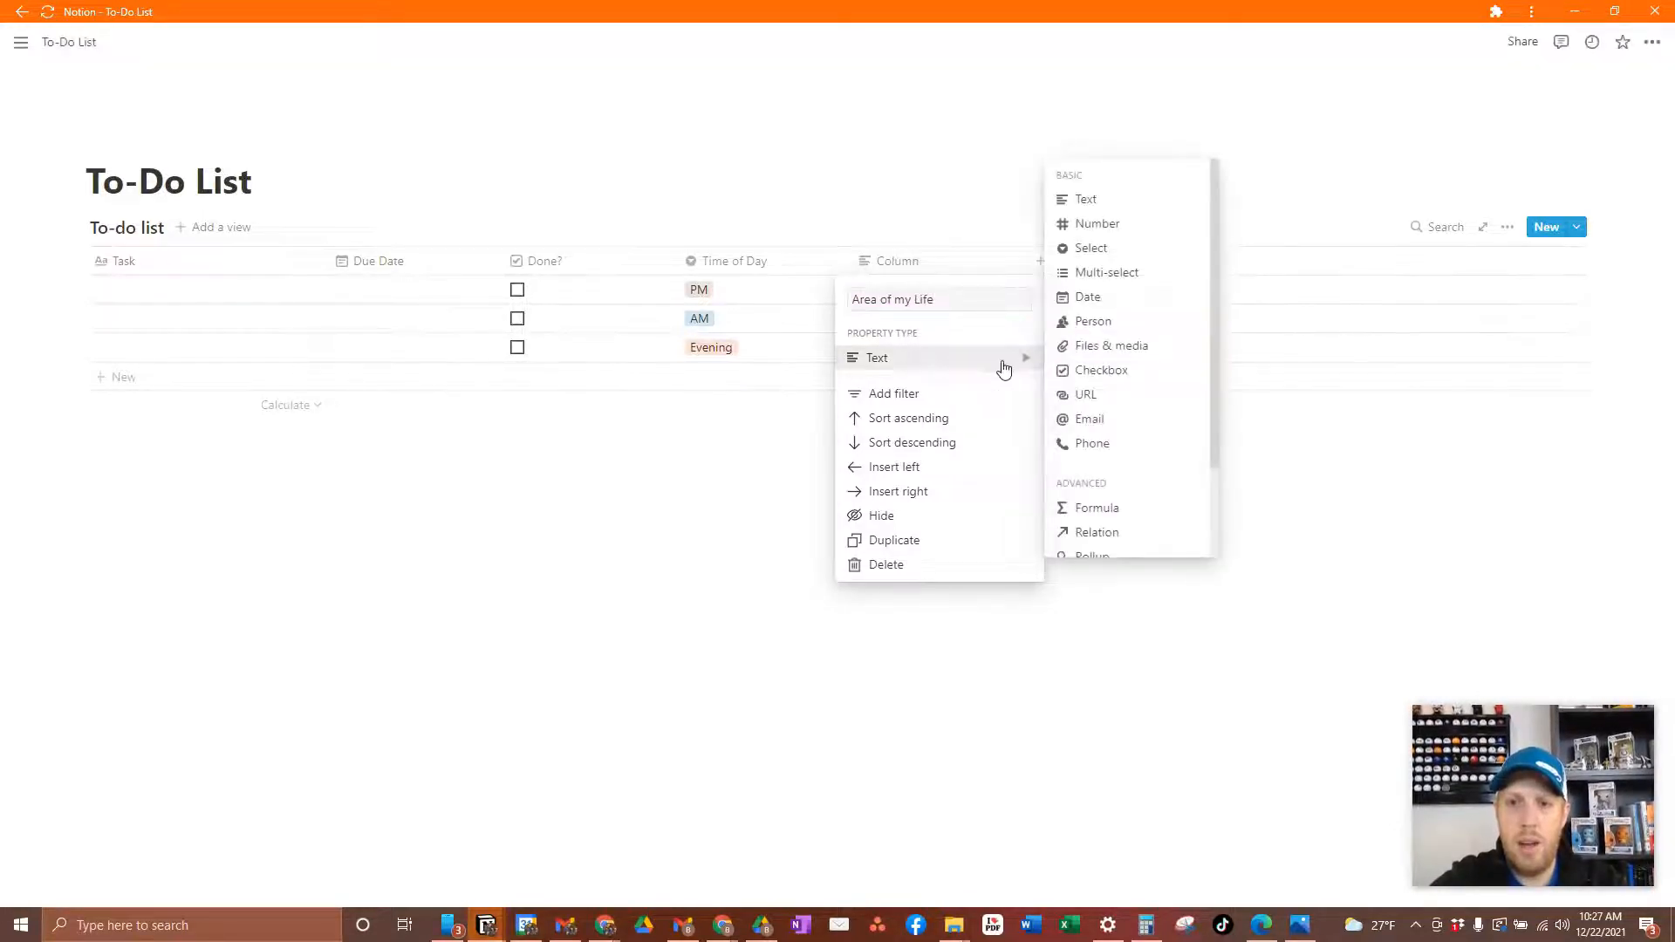
{"action": "left_click", "coordinate": [1107, 274]}
Step: Create the options Family, Job and Personal for Area of my Life in the first row's cell
{"action": "left_click", "coordinate": [977, 294]}
{"action": "type", "text": "Family"}
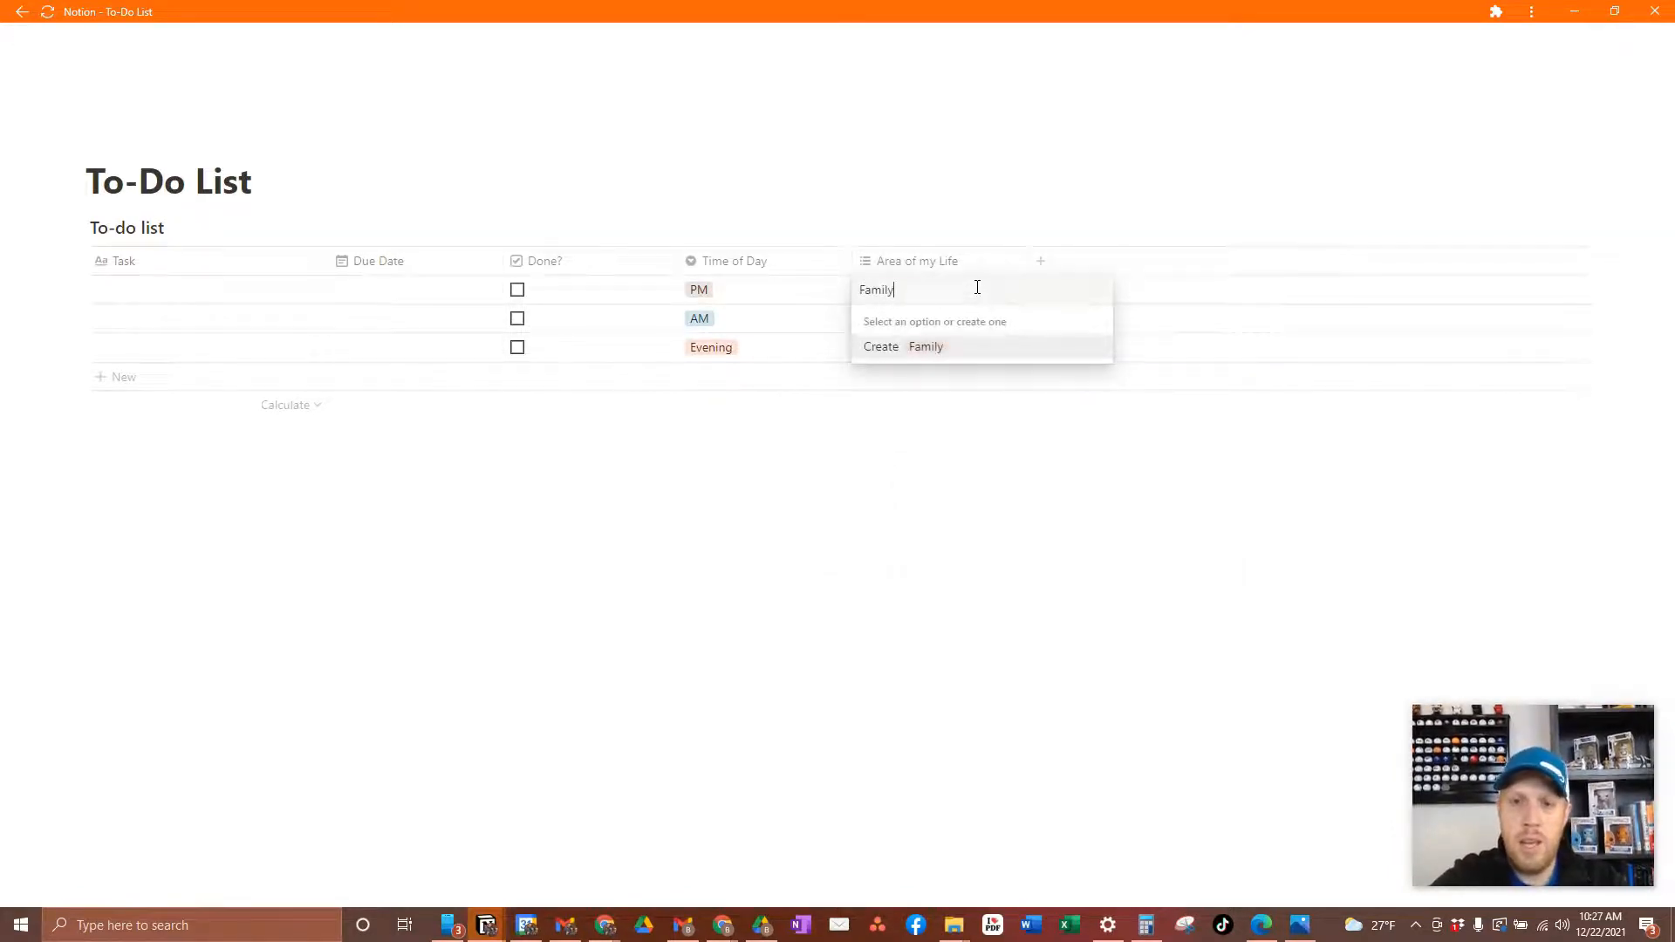
{"action": "key", "text": "Return"}
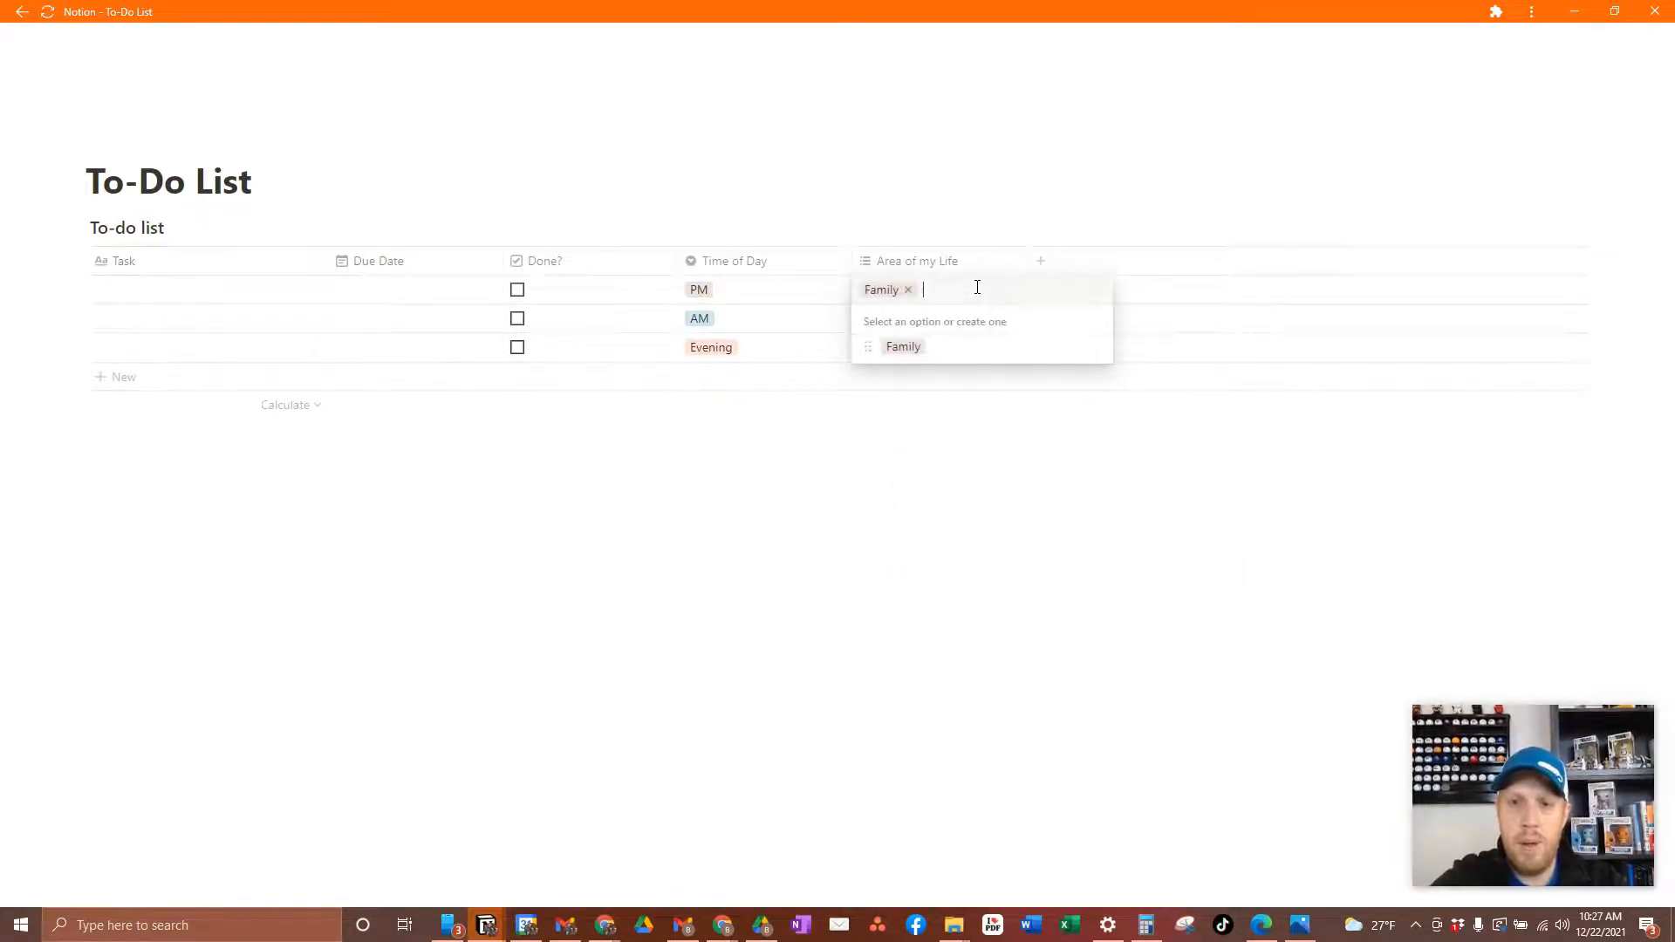
{"action": "type", "text": "Job"}
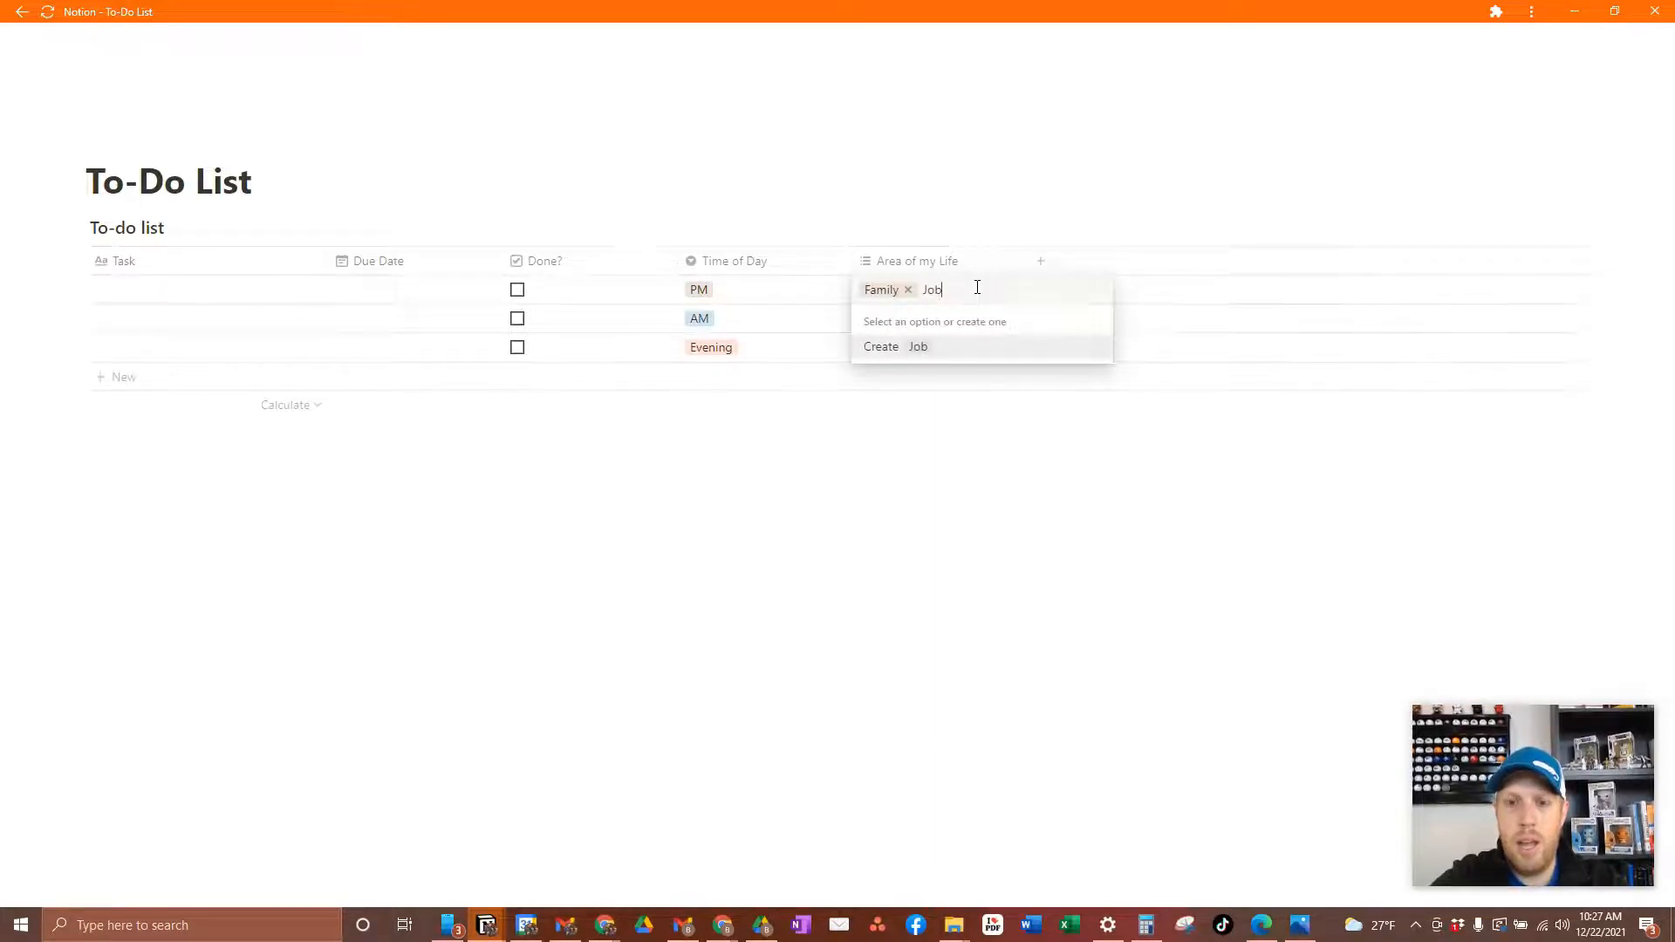
{"action": "key", "text": "Return"}
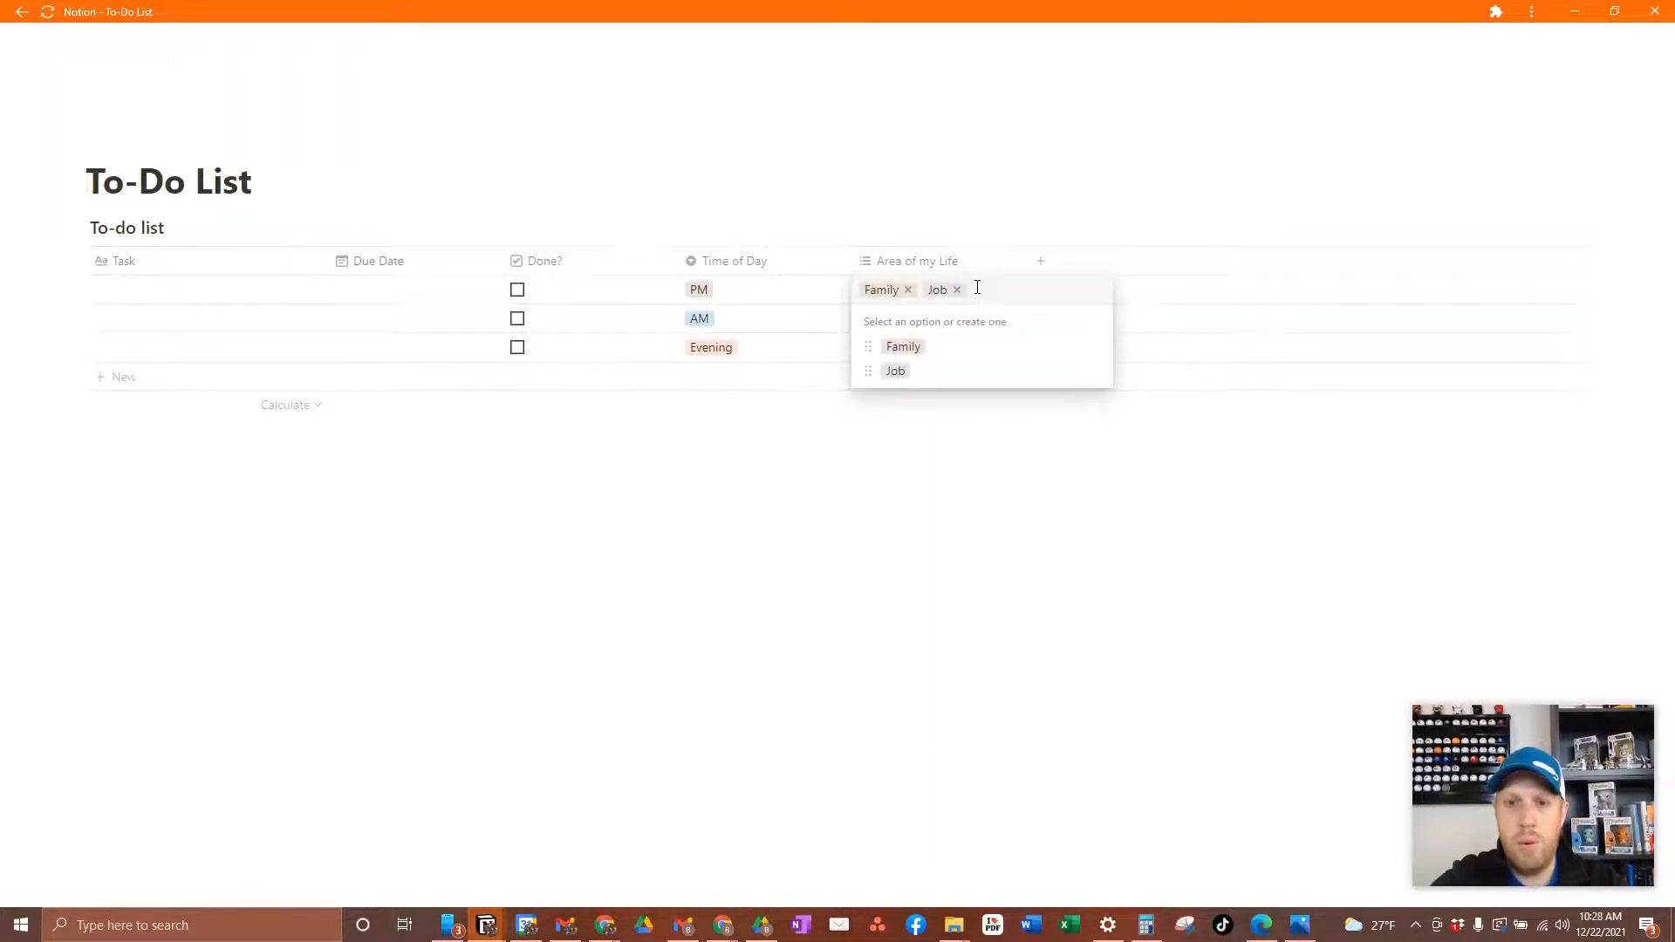
{"action": "type", "text": "Person"}
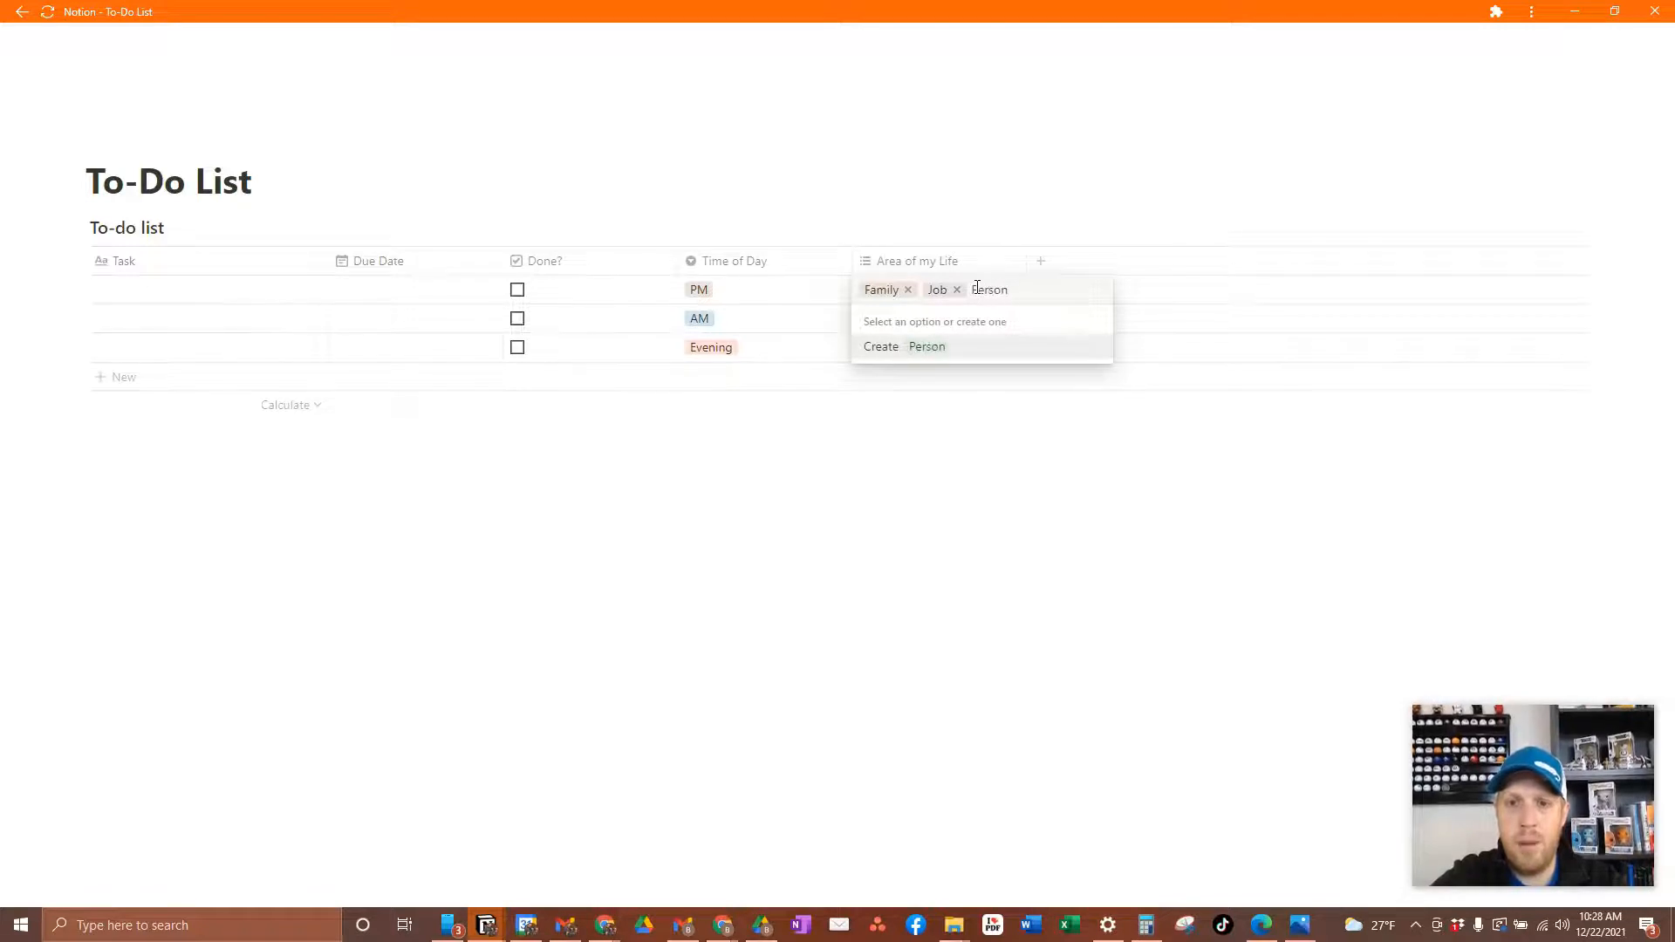
{"action": "type", "text": "al"}
{"action": "key", "text": "Return"}
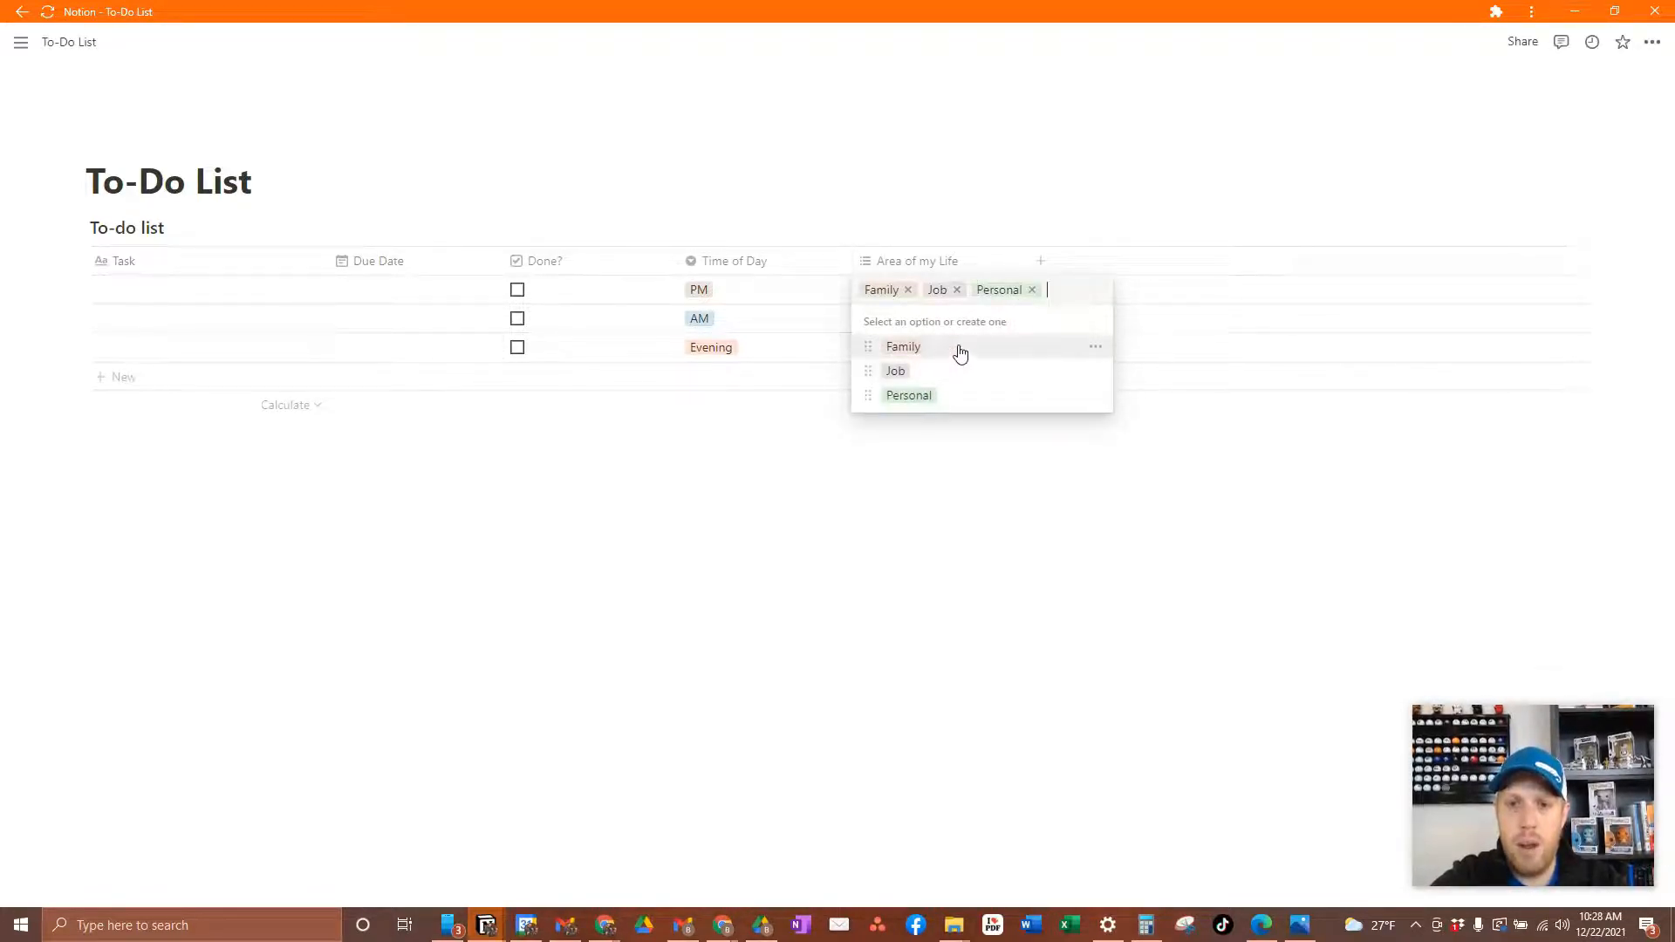
Step: Change the color of the Family option in Area of my Life to pink
{"action": "left_click", "coordinate": [1096, 347]}
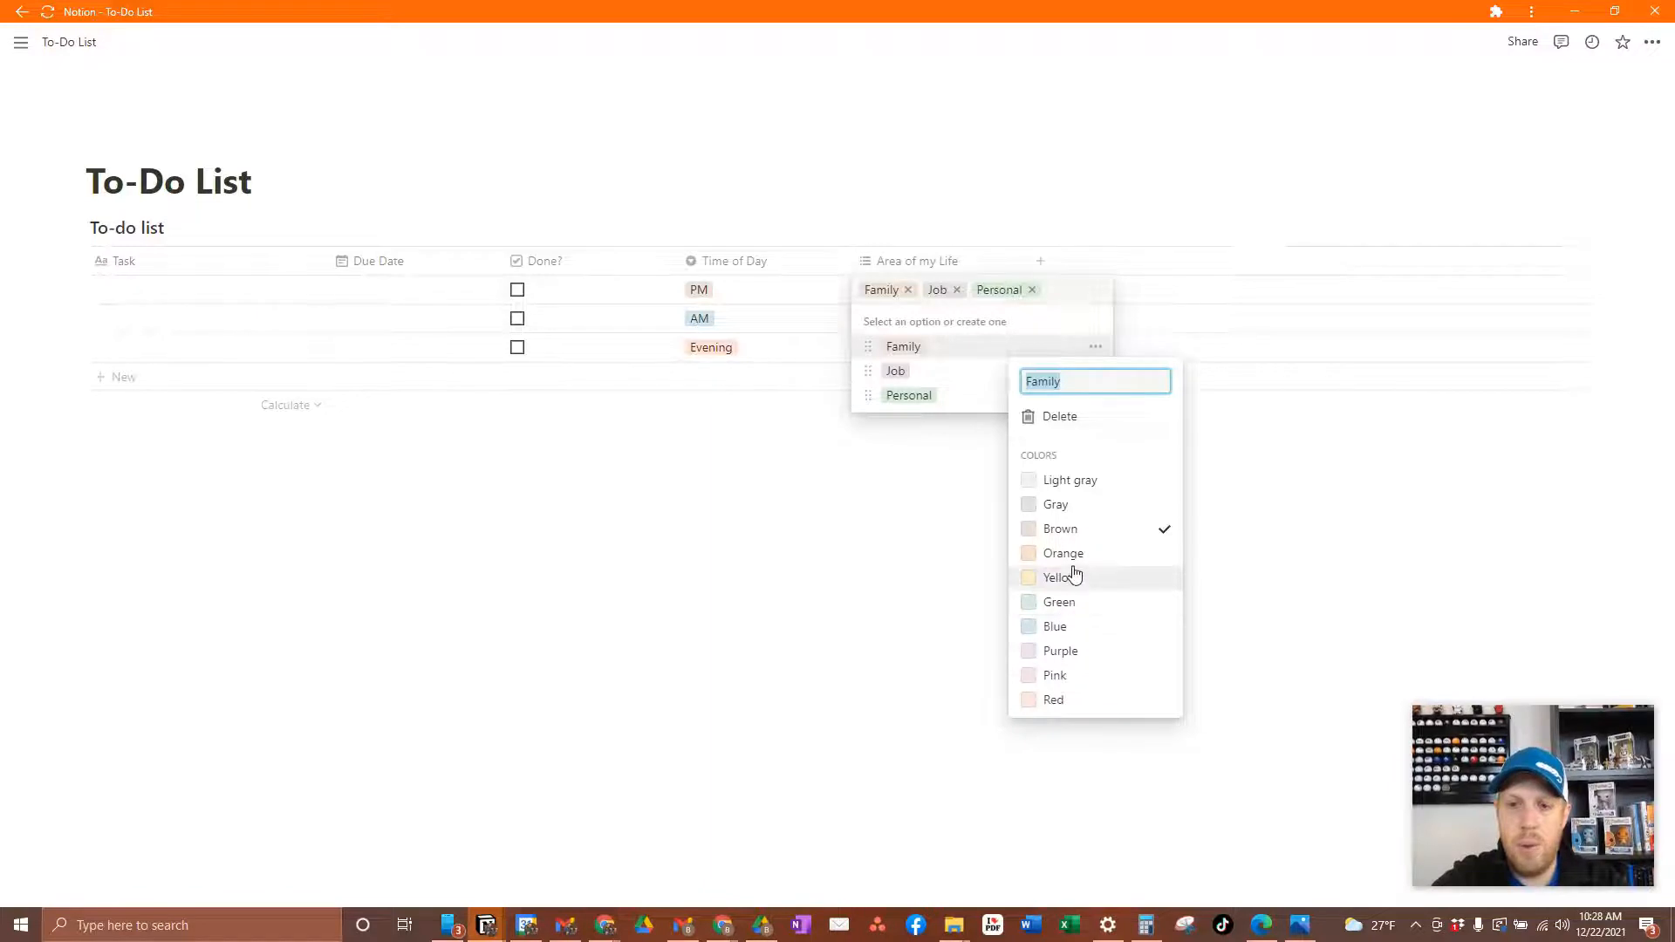
{"action": "left_click", "coordinate": [1063, 678]}
{"action": "left_click", "coordinate": [927, 568]}
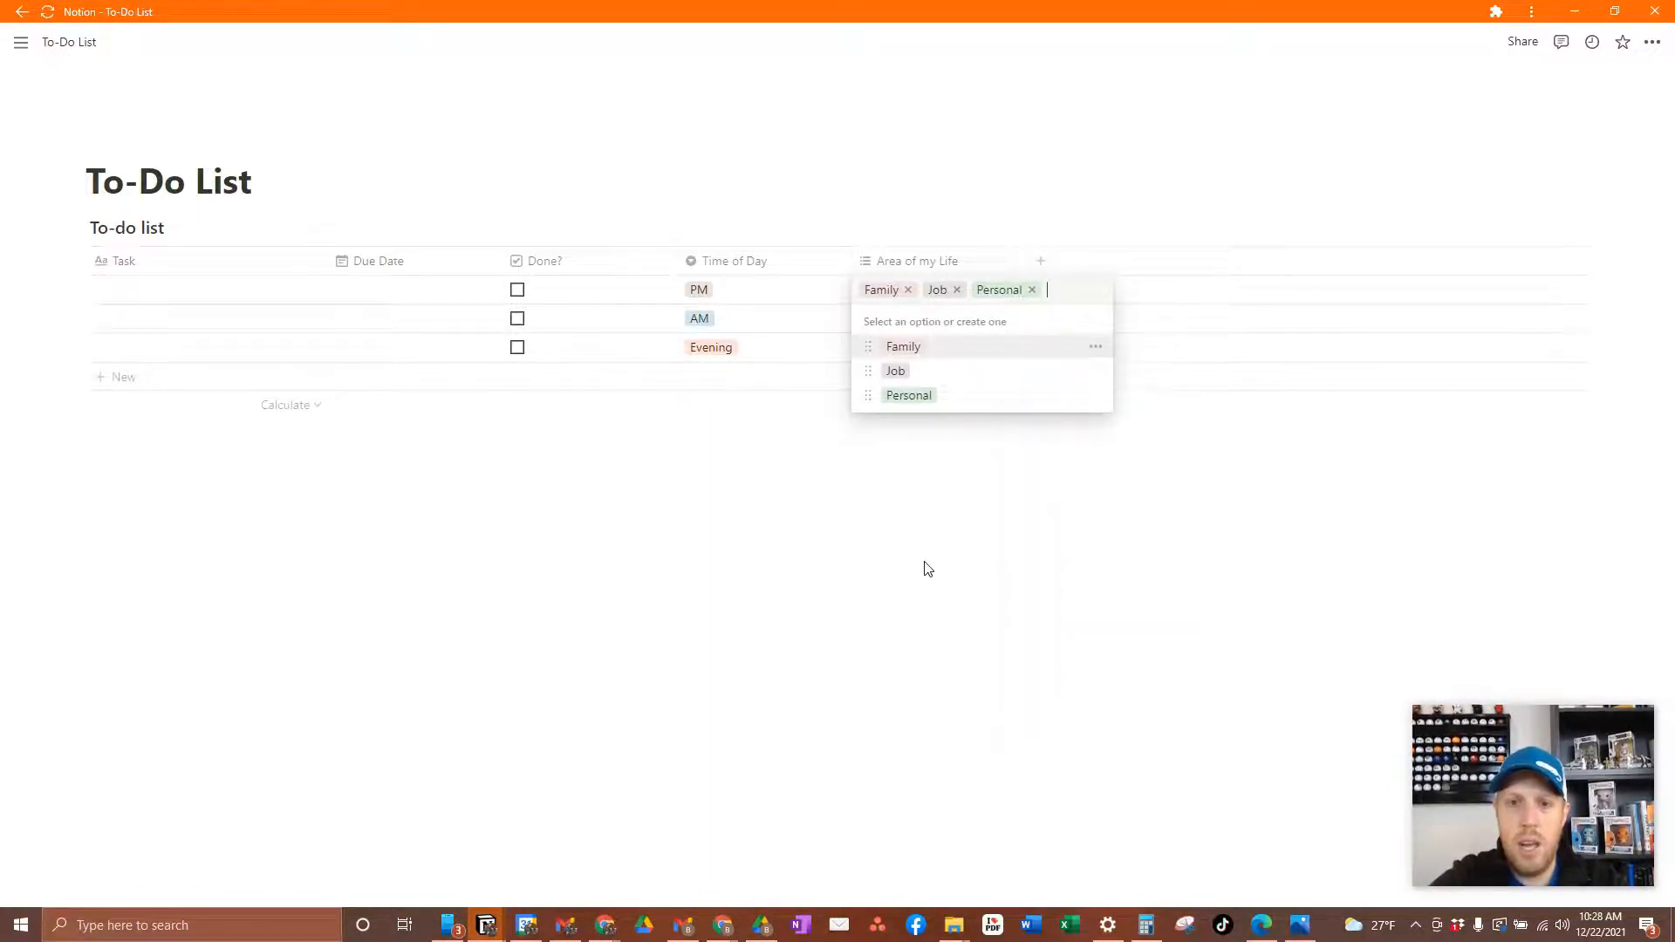
{"action": "left_click", "coordinate": [925, 565]}
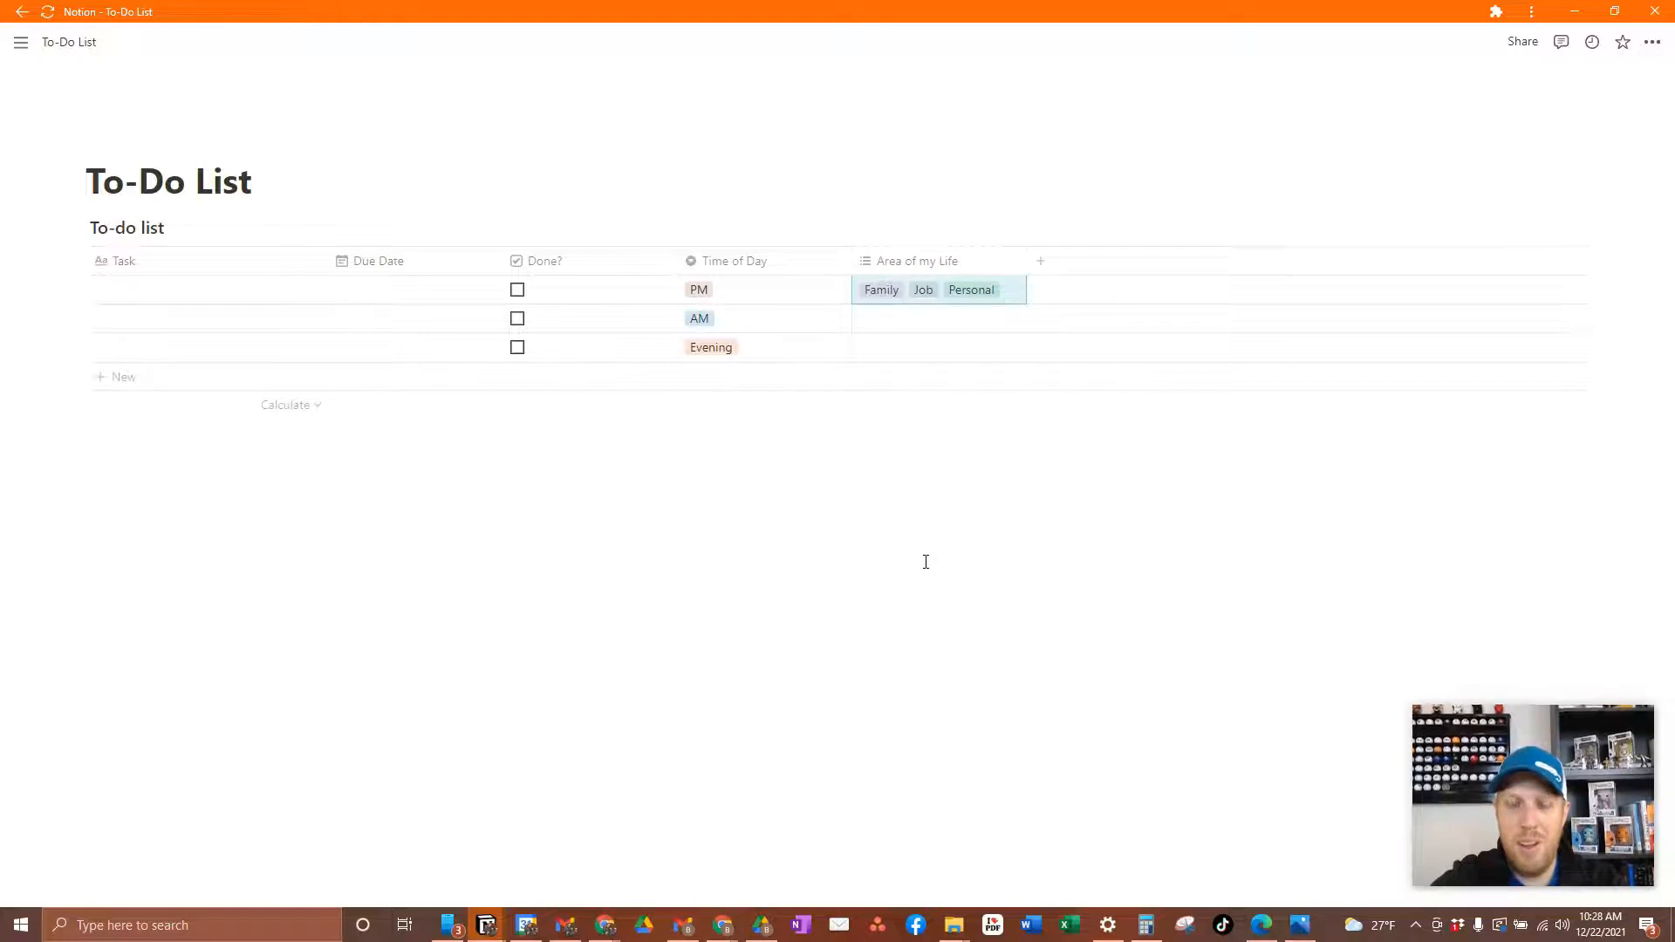
{"action": "left_click", "coordinate": [951, 350]}
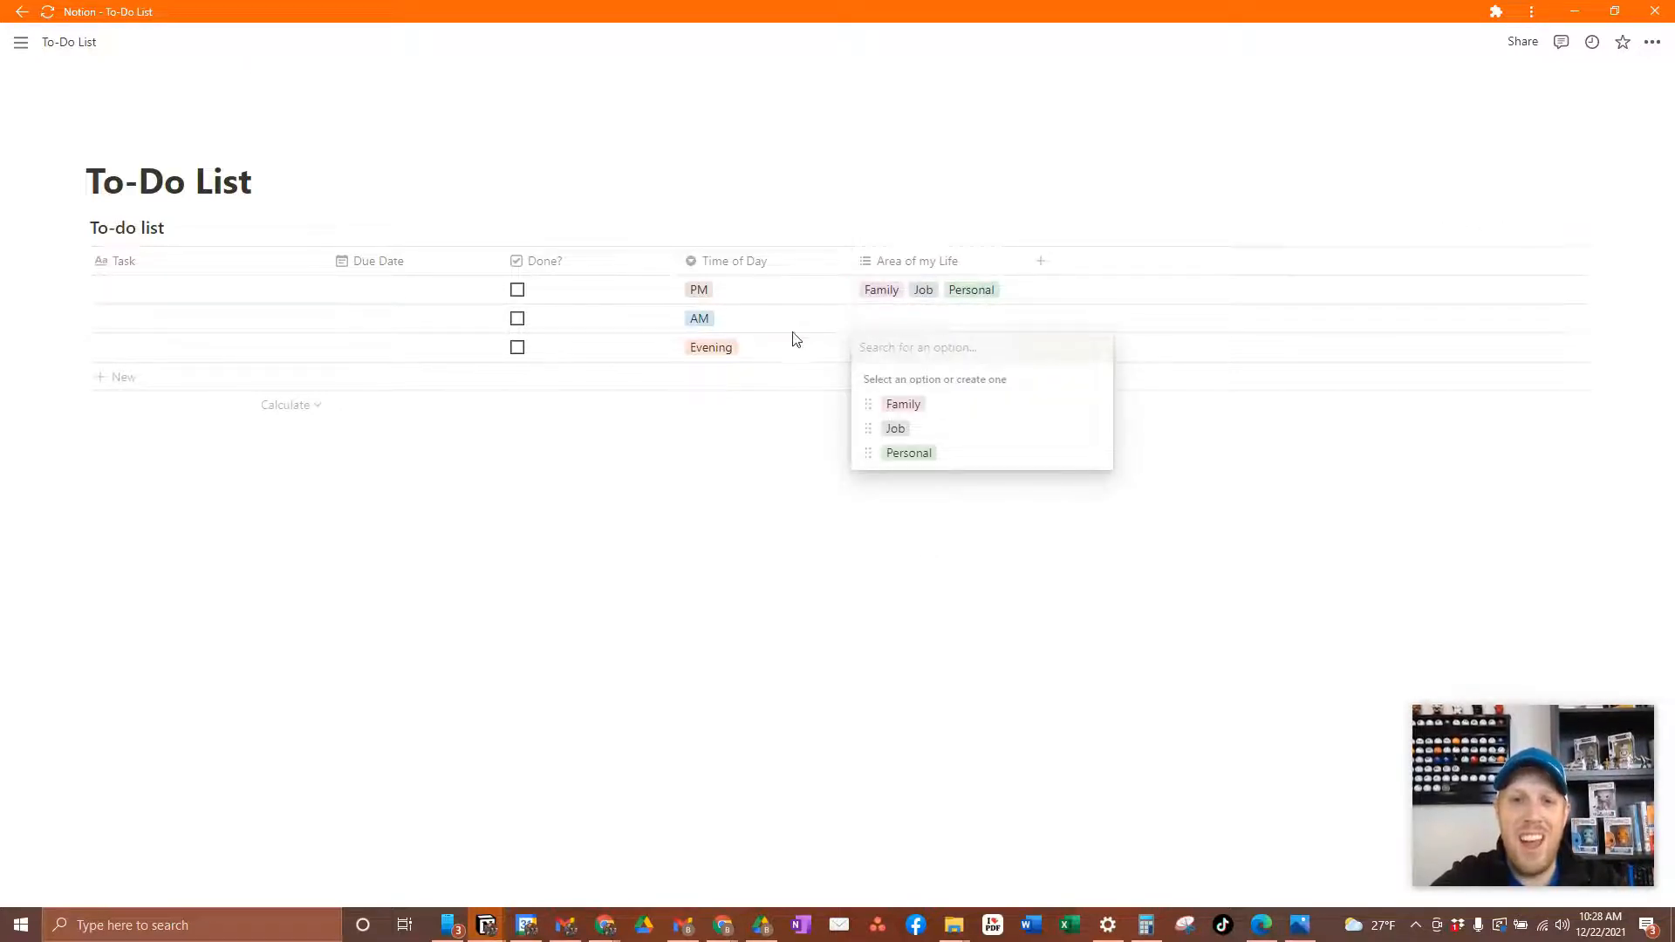
{"action": "key", "text": "Escape"}
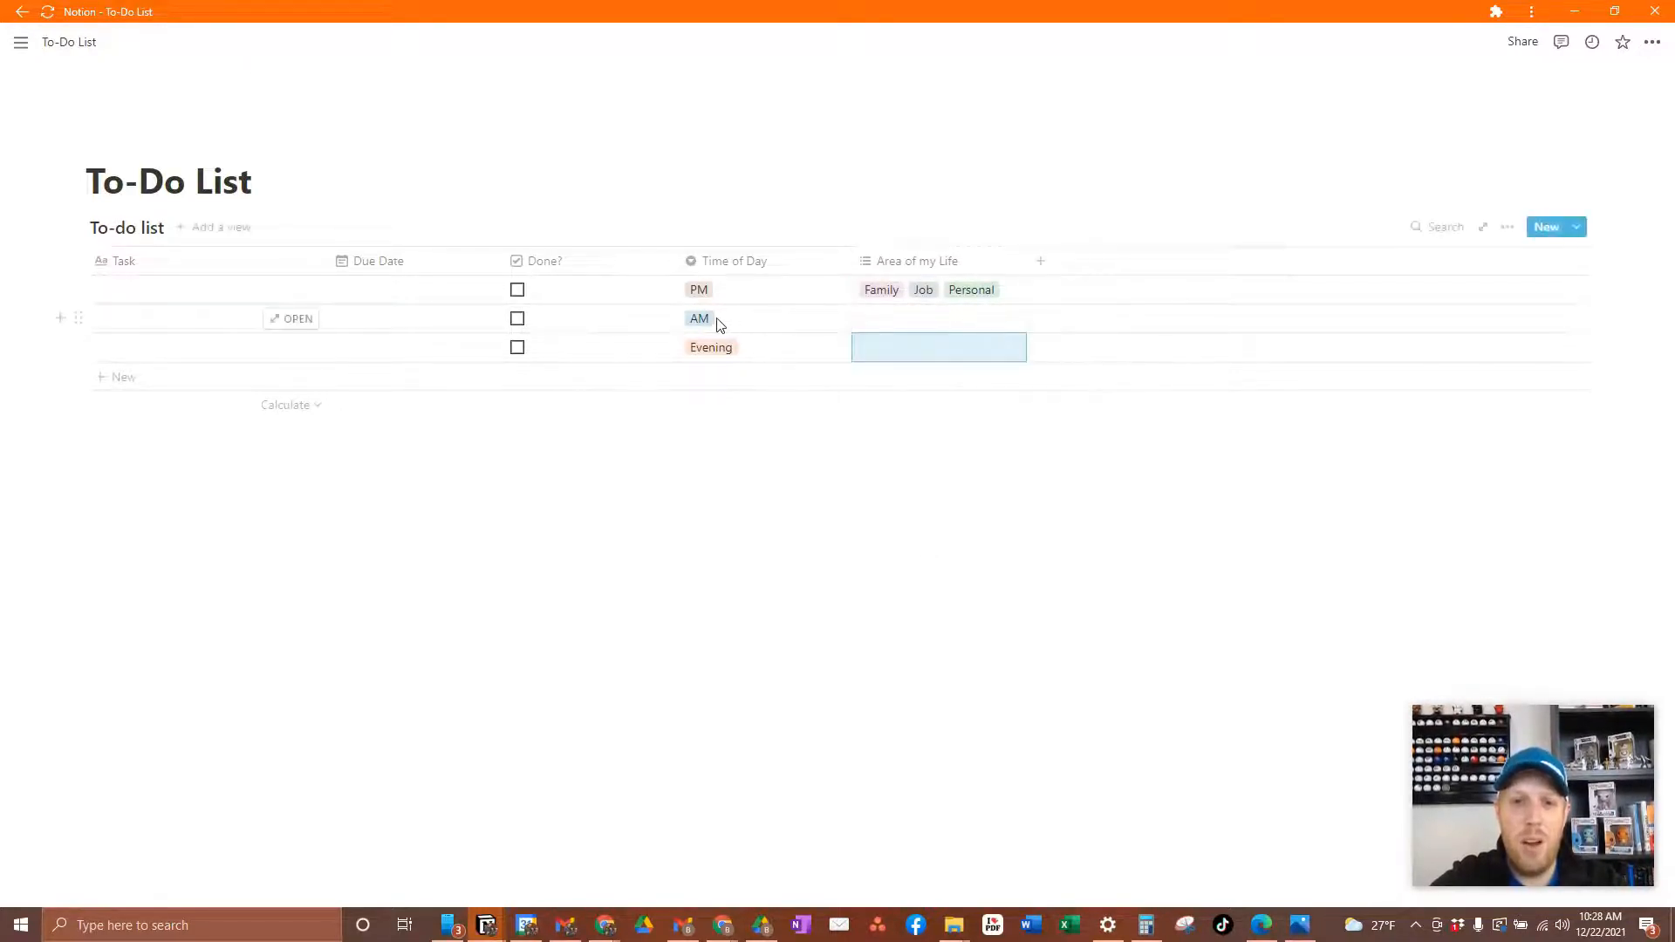
Step: Change the color of the AM option in Time of Day to yellow
{"action": "left_click", "coordinate": [740, 323]}
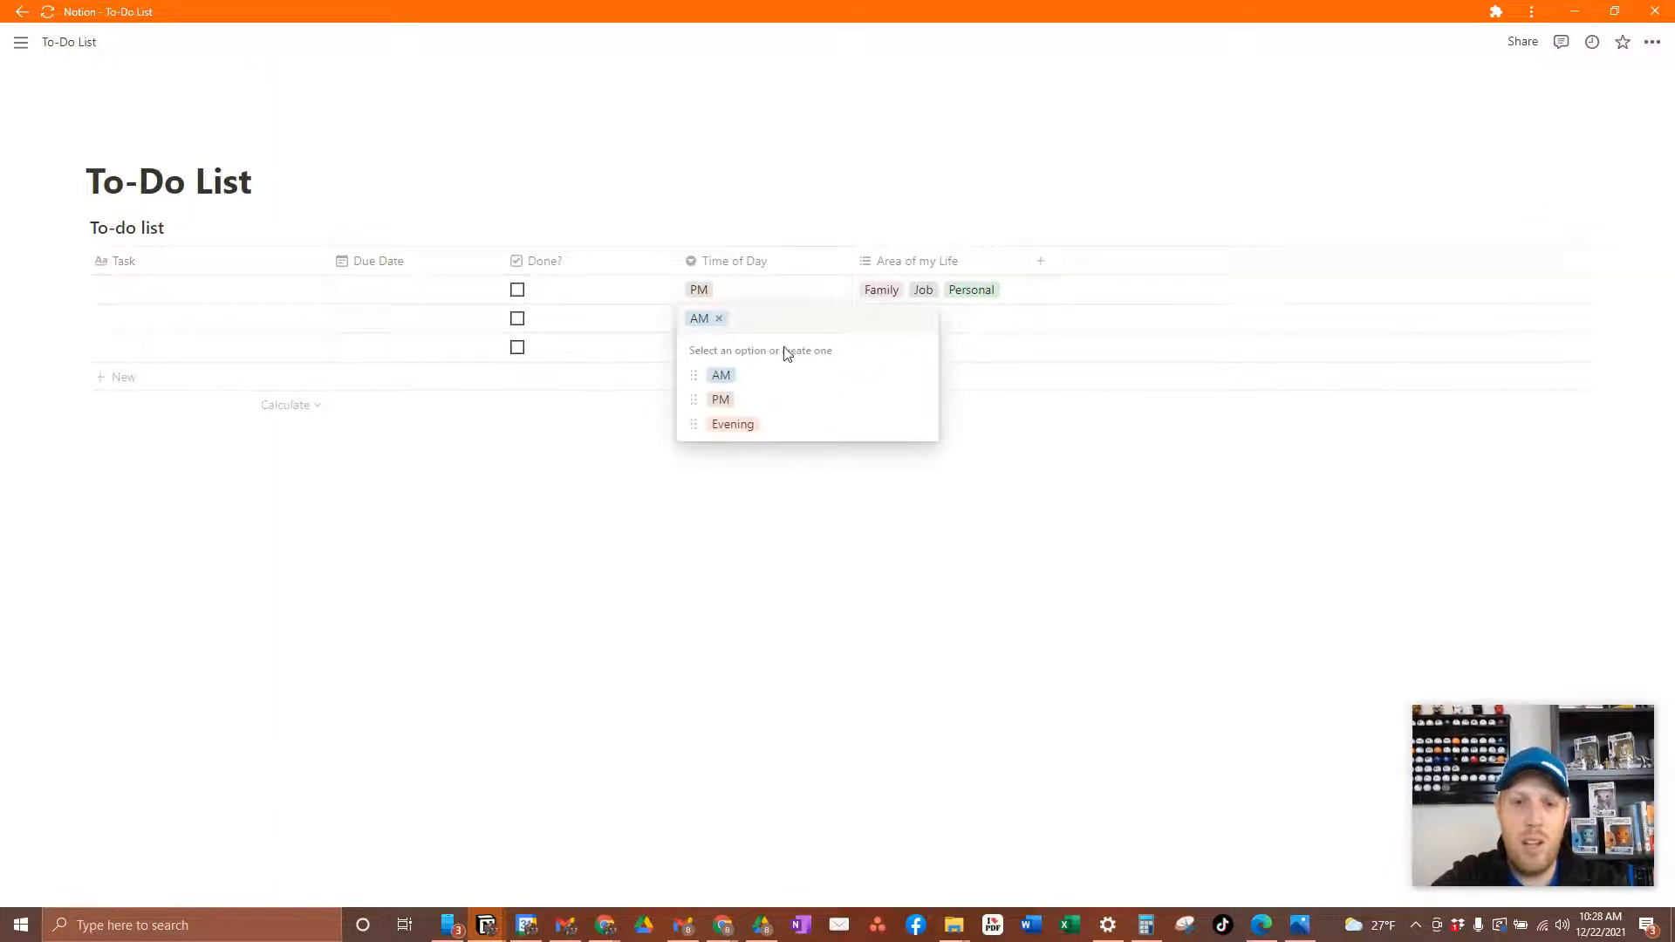
{"action": "left_click", "coordinate": [921, 376]}
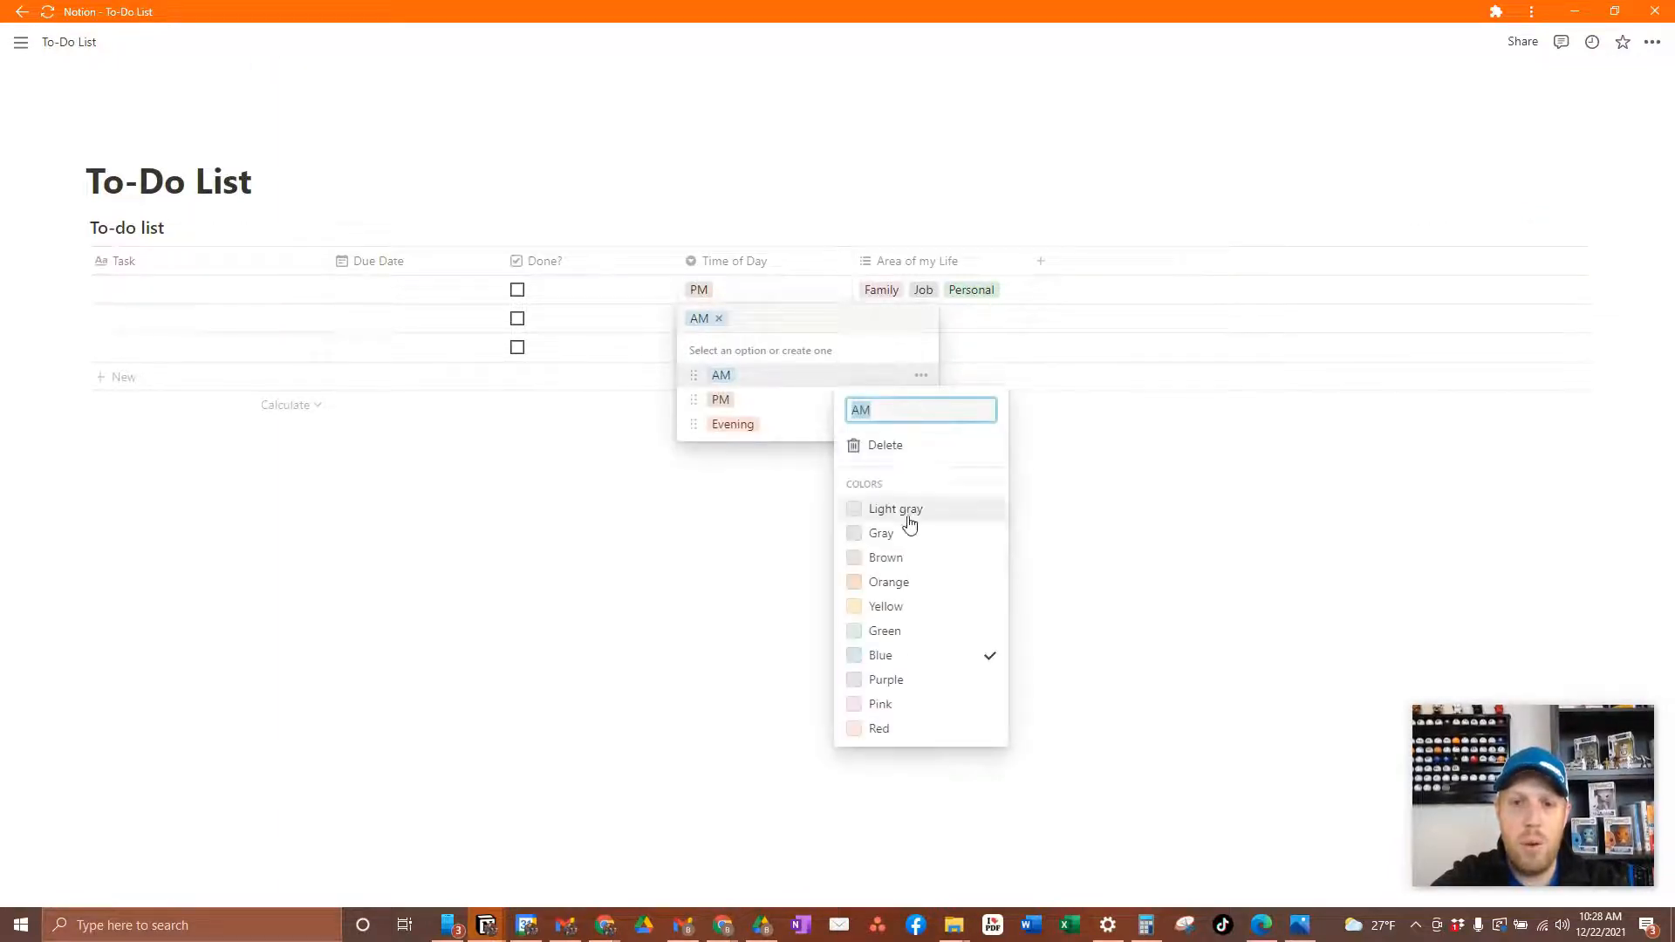
{"action": "left_click", "coordinate": [894, 608]}
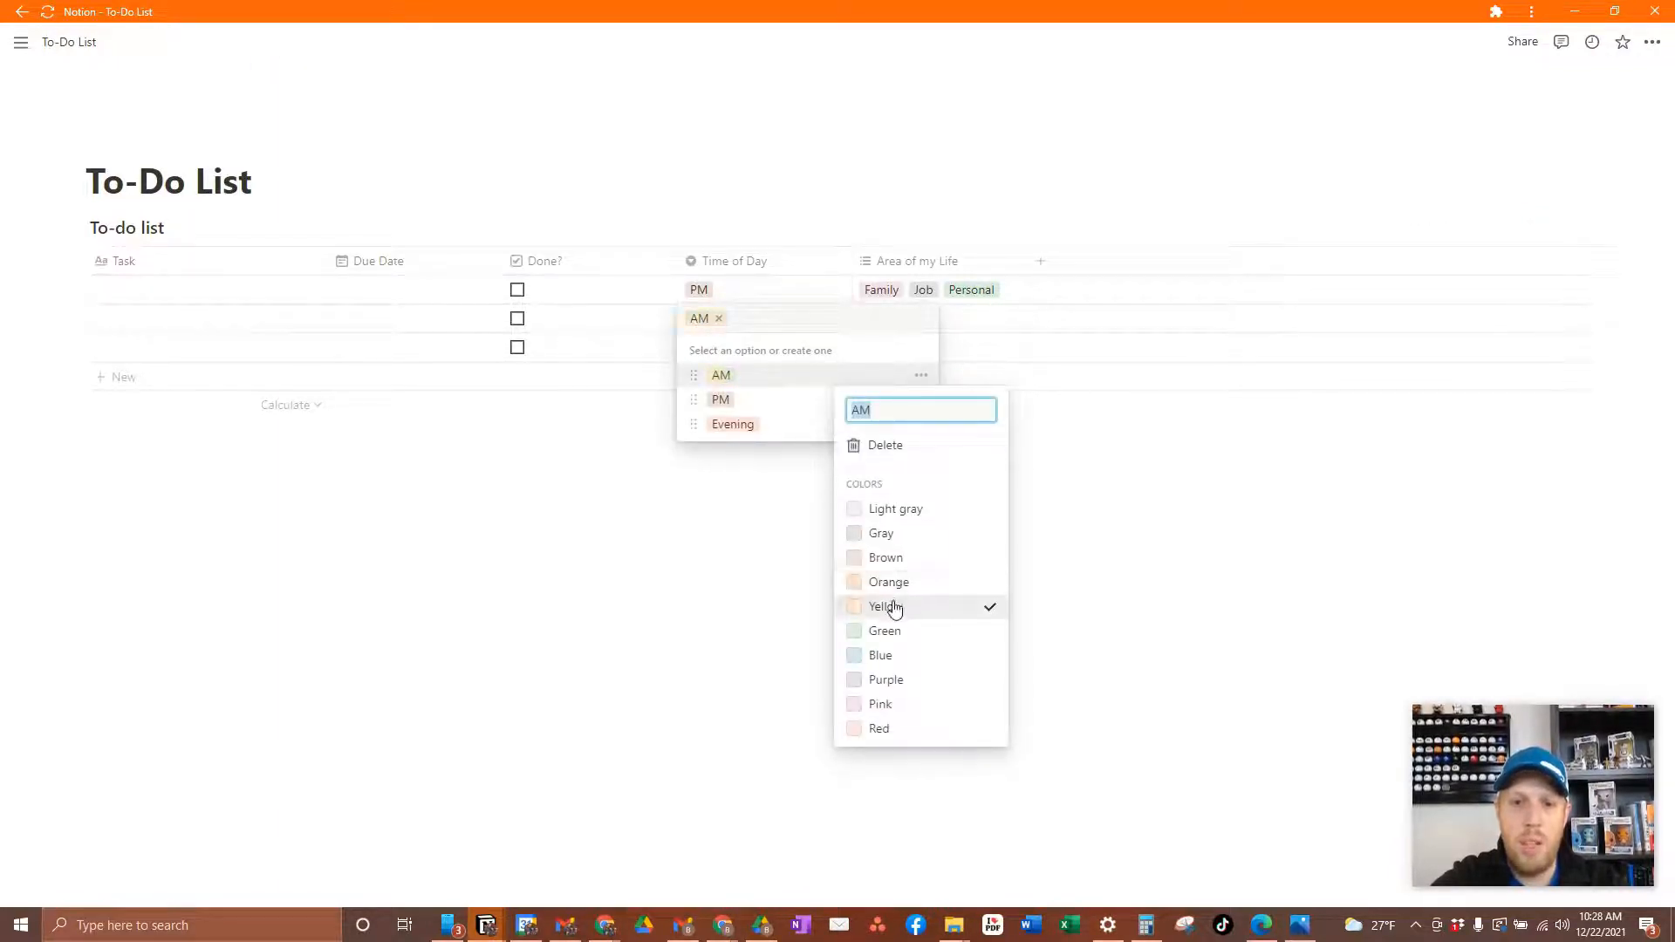
{"action": "left_click", "coordinate": [766, 408]}
{"action": "left_click", "coordinate": [908, 404]}
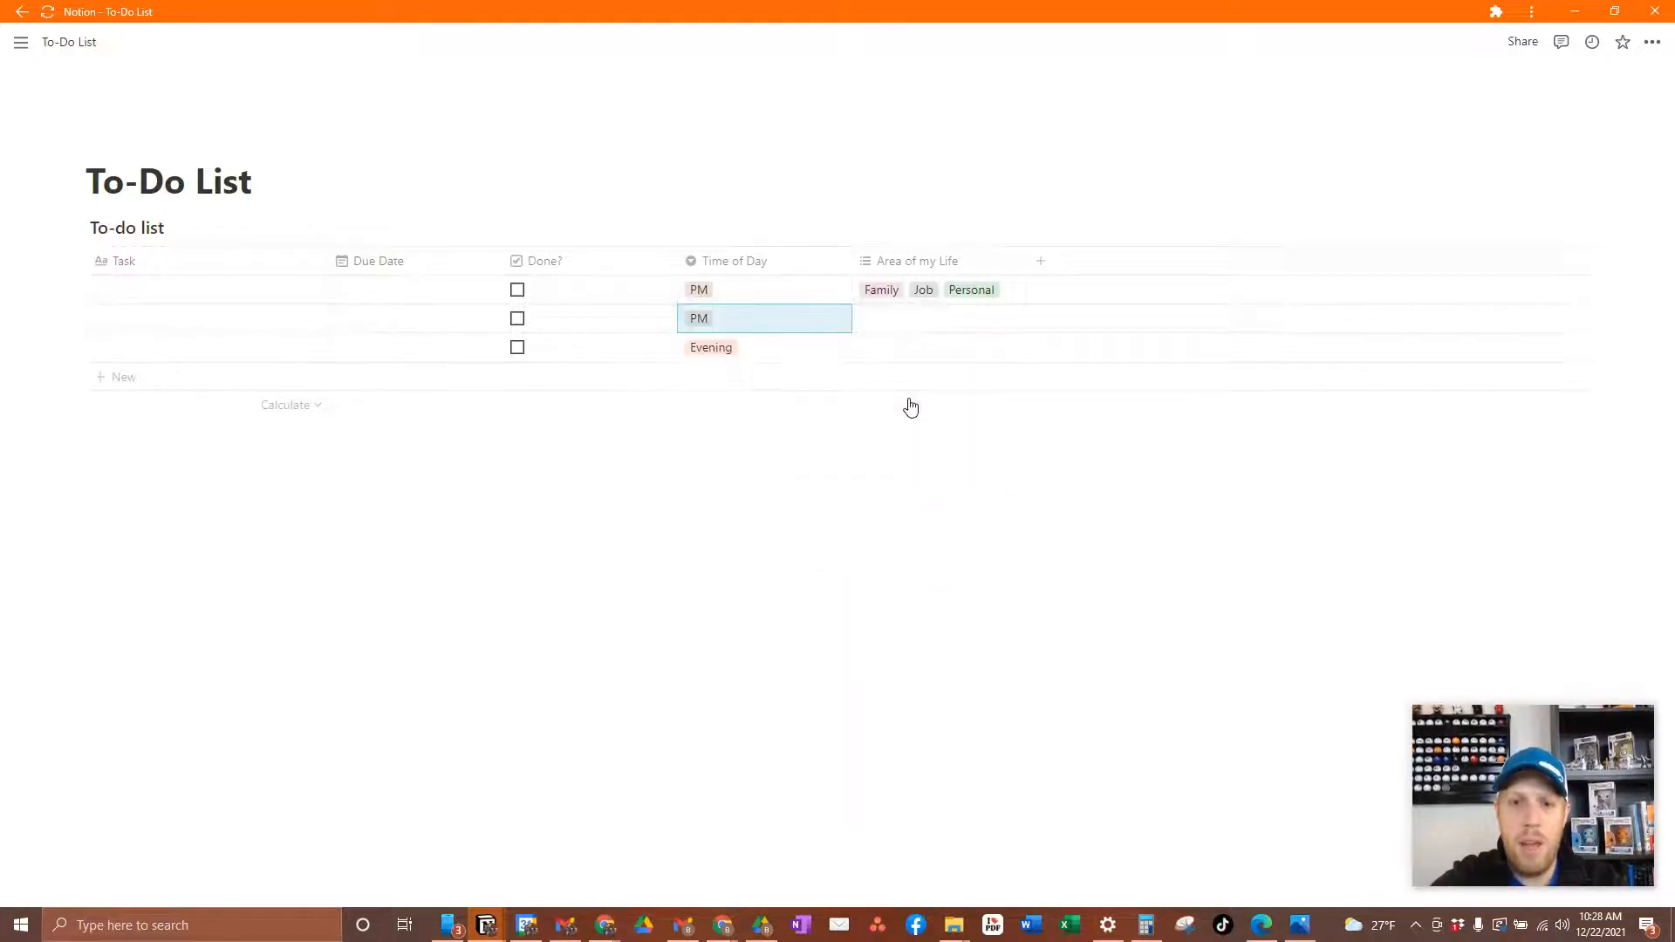
Step: Change the PM option's color to blue and set the second row's Time of Day to Evening
{"action": "left_click", "coordinate": [828, 324]}
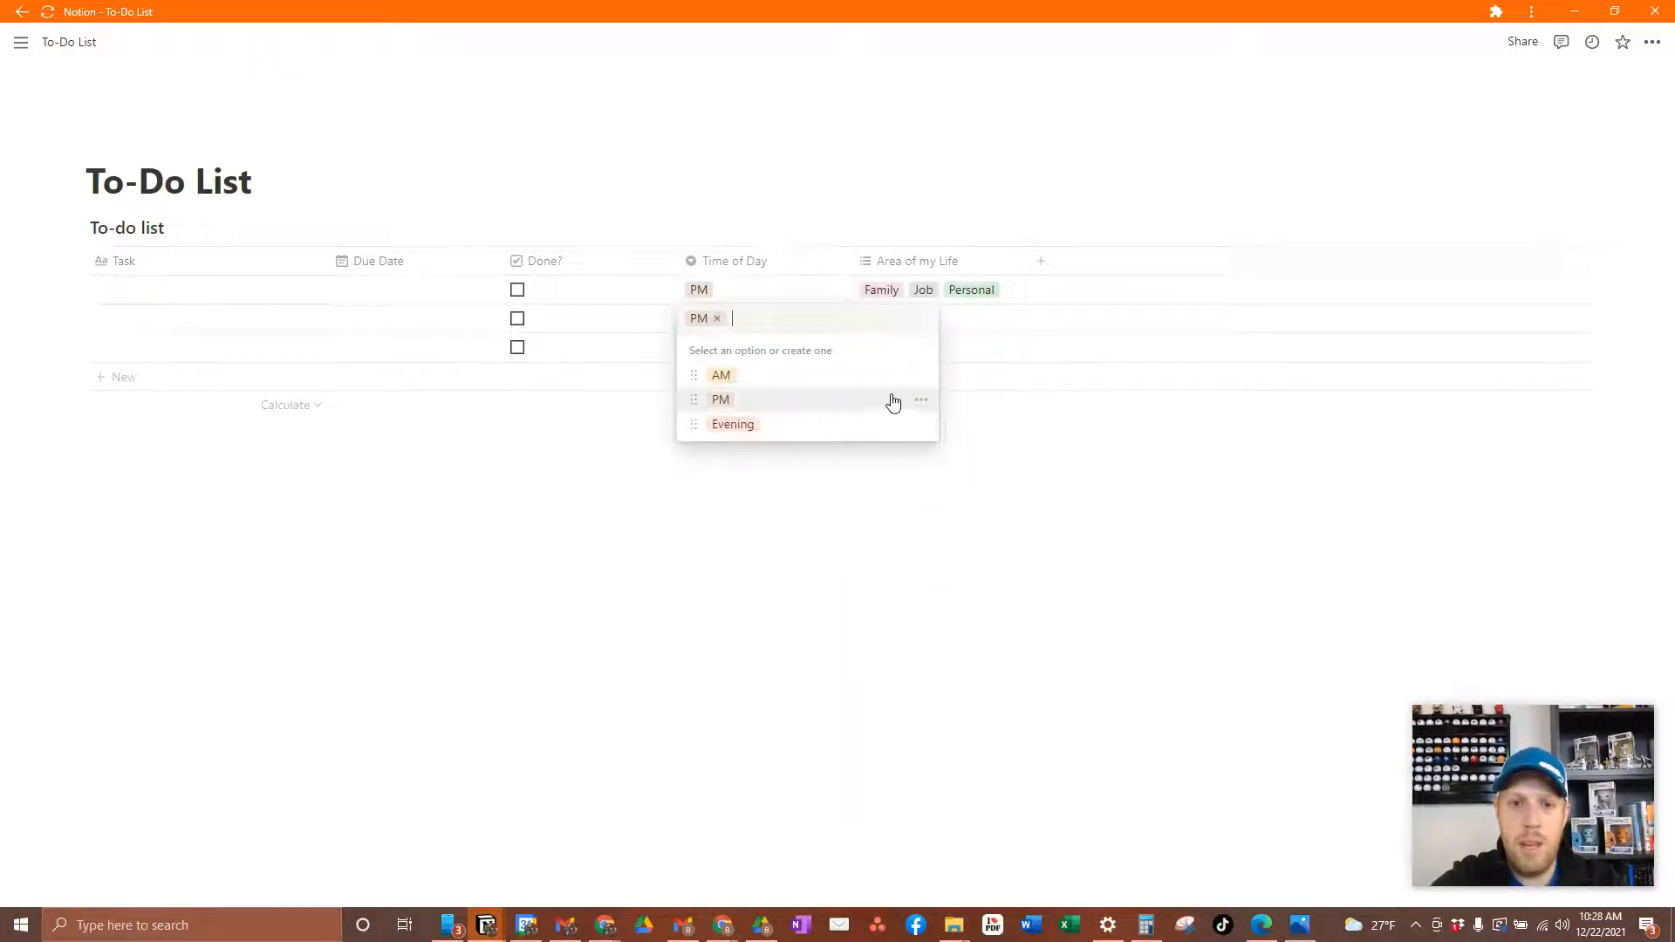
{"action": "left_click", "coordinate": [921, 400]}
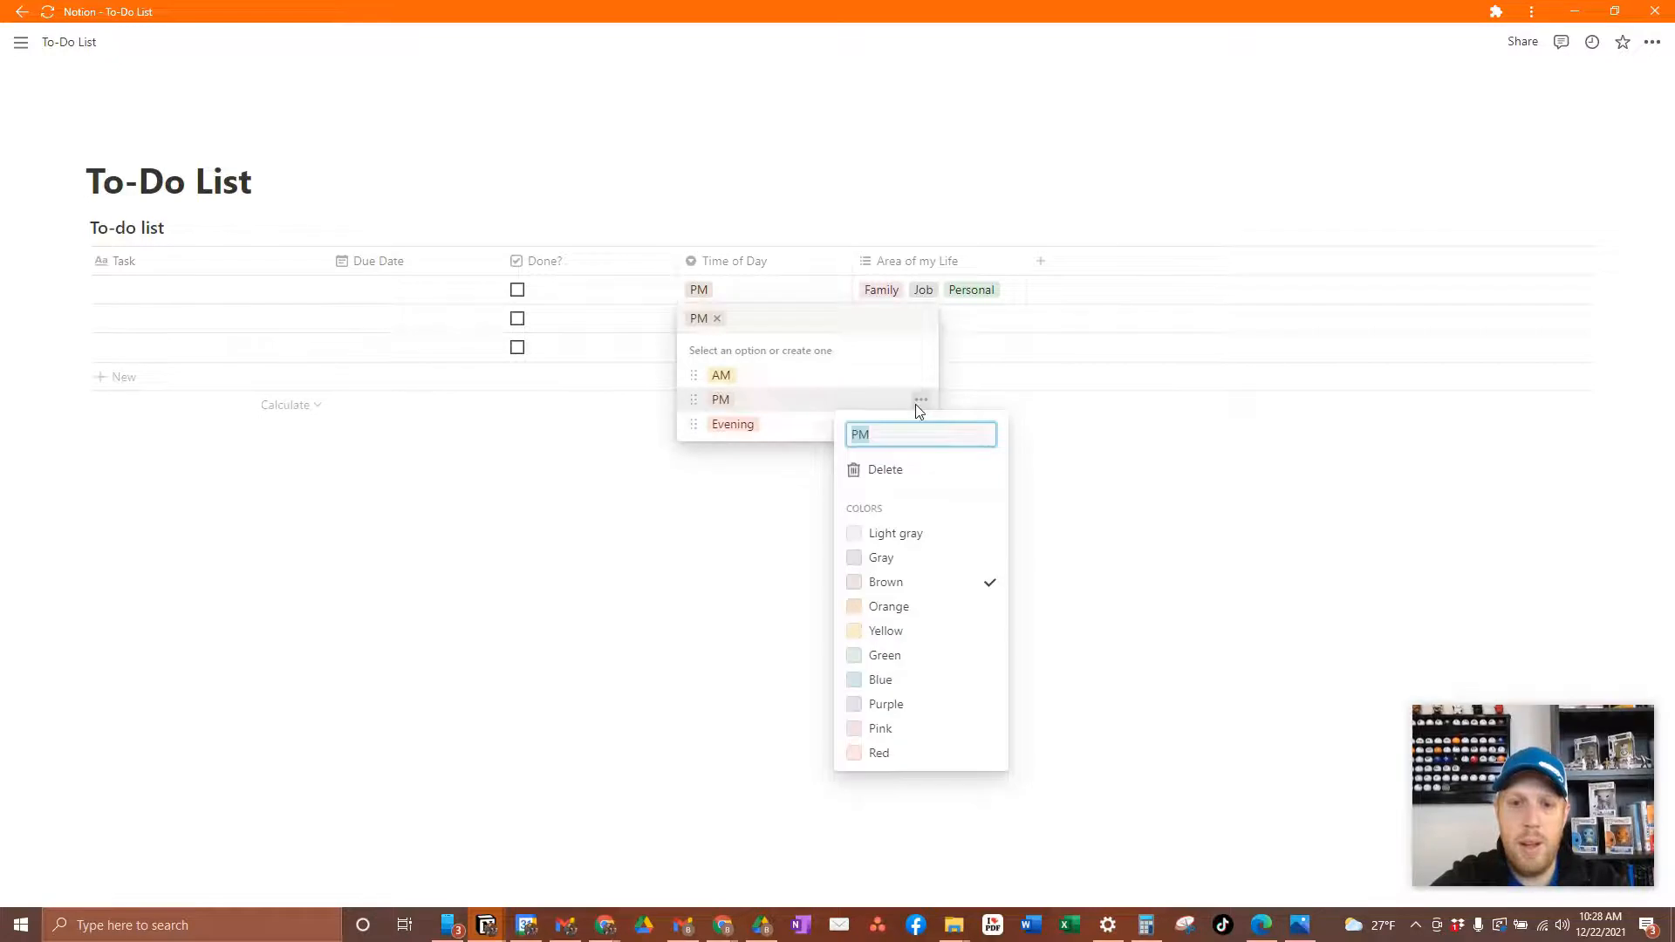
{"action": "left_click", "coordinate": [890, 681]}
{"action": "left_click", "coordinate": [766, 430]}
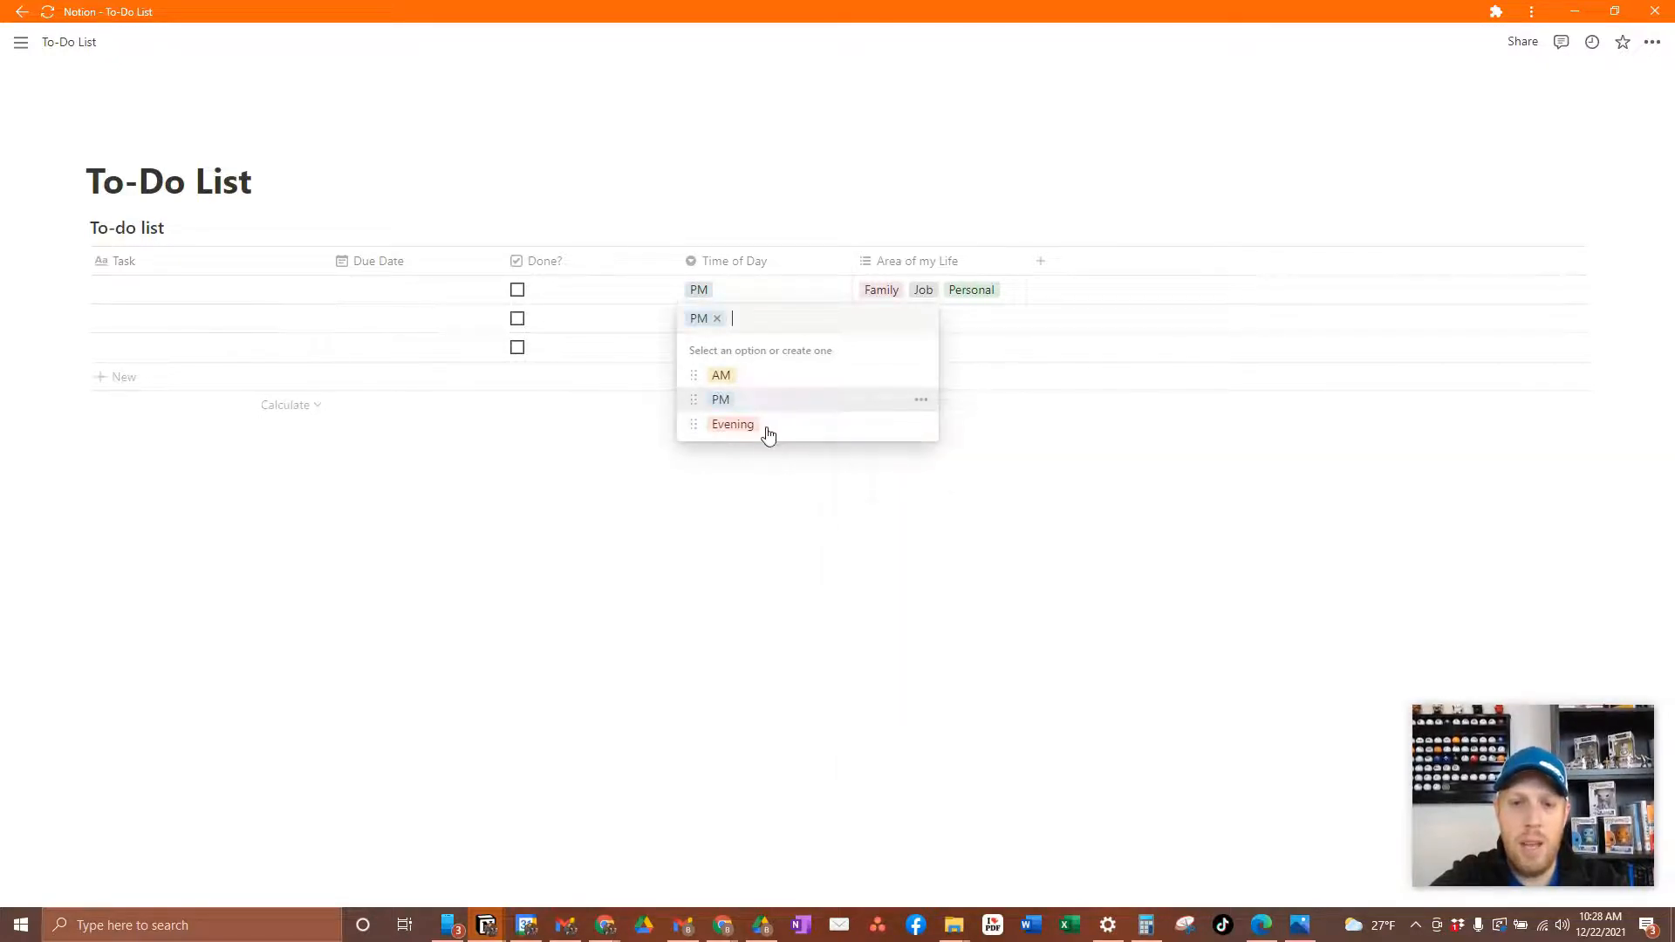
{"action": "left_click", "coordinate": [899, 426]}
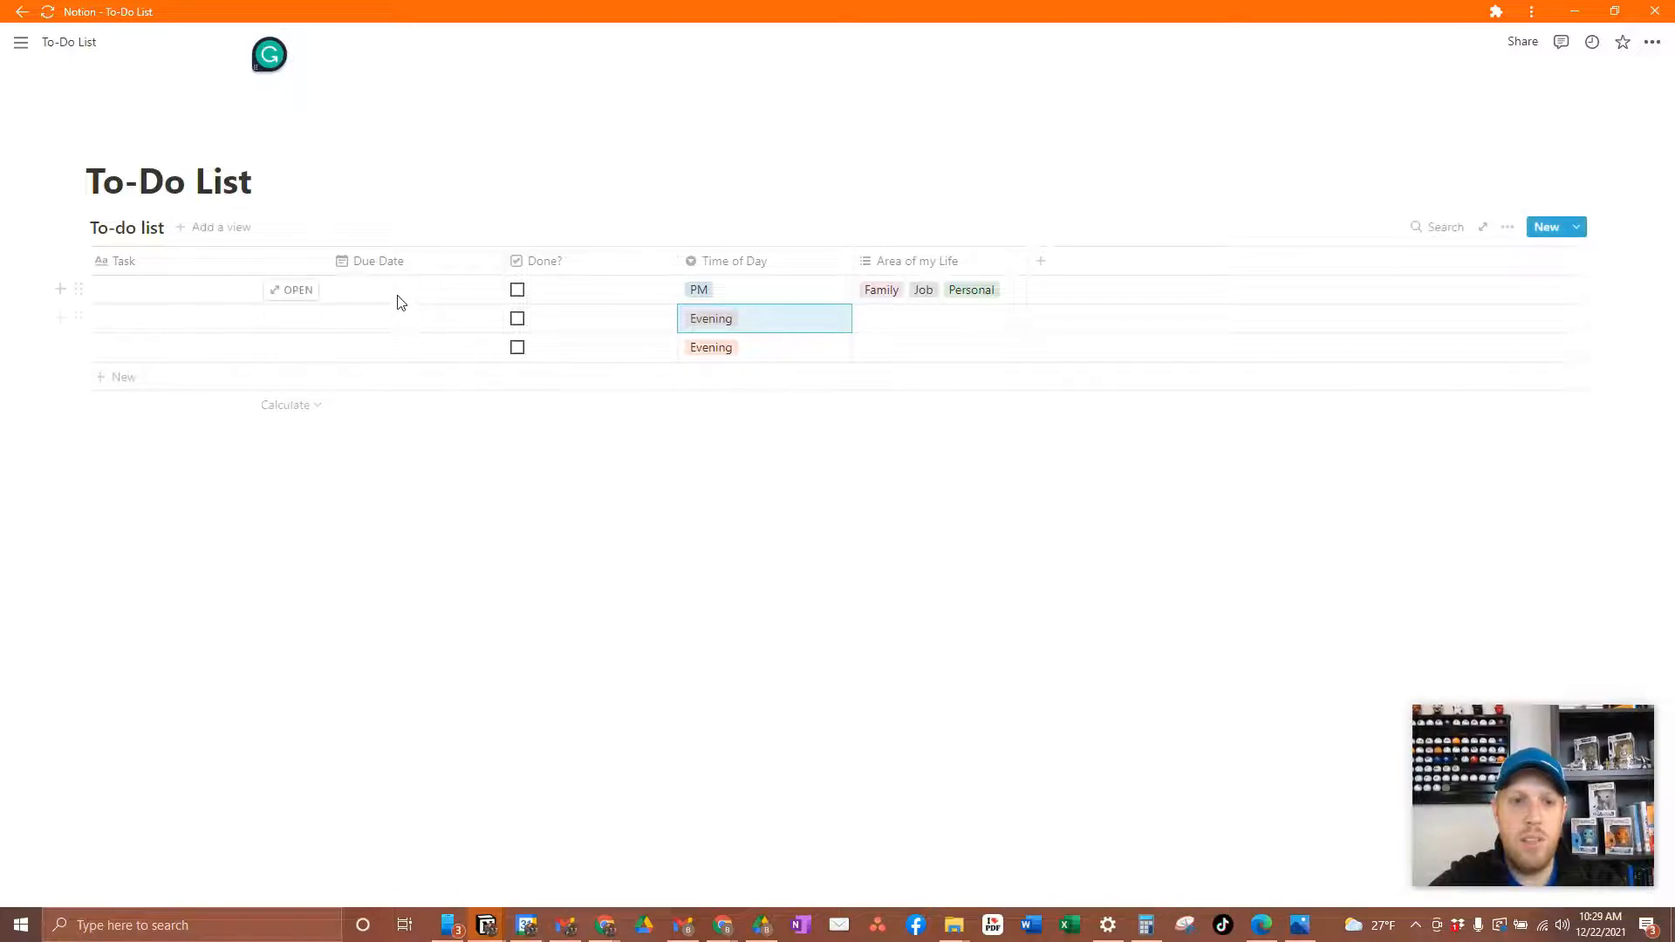
Step: Enter the tasks "Brush teeth" in the first row and "Lunch with girls" in the second row
{"action": "left_click", "coordinate": [191, 293]}
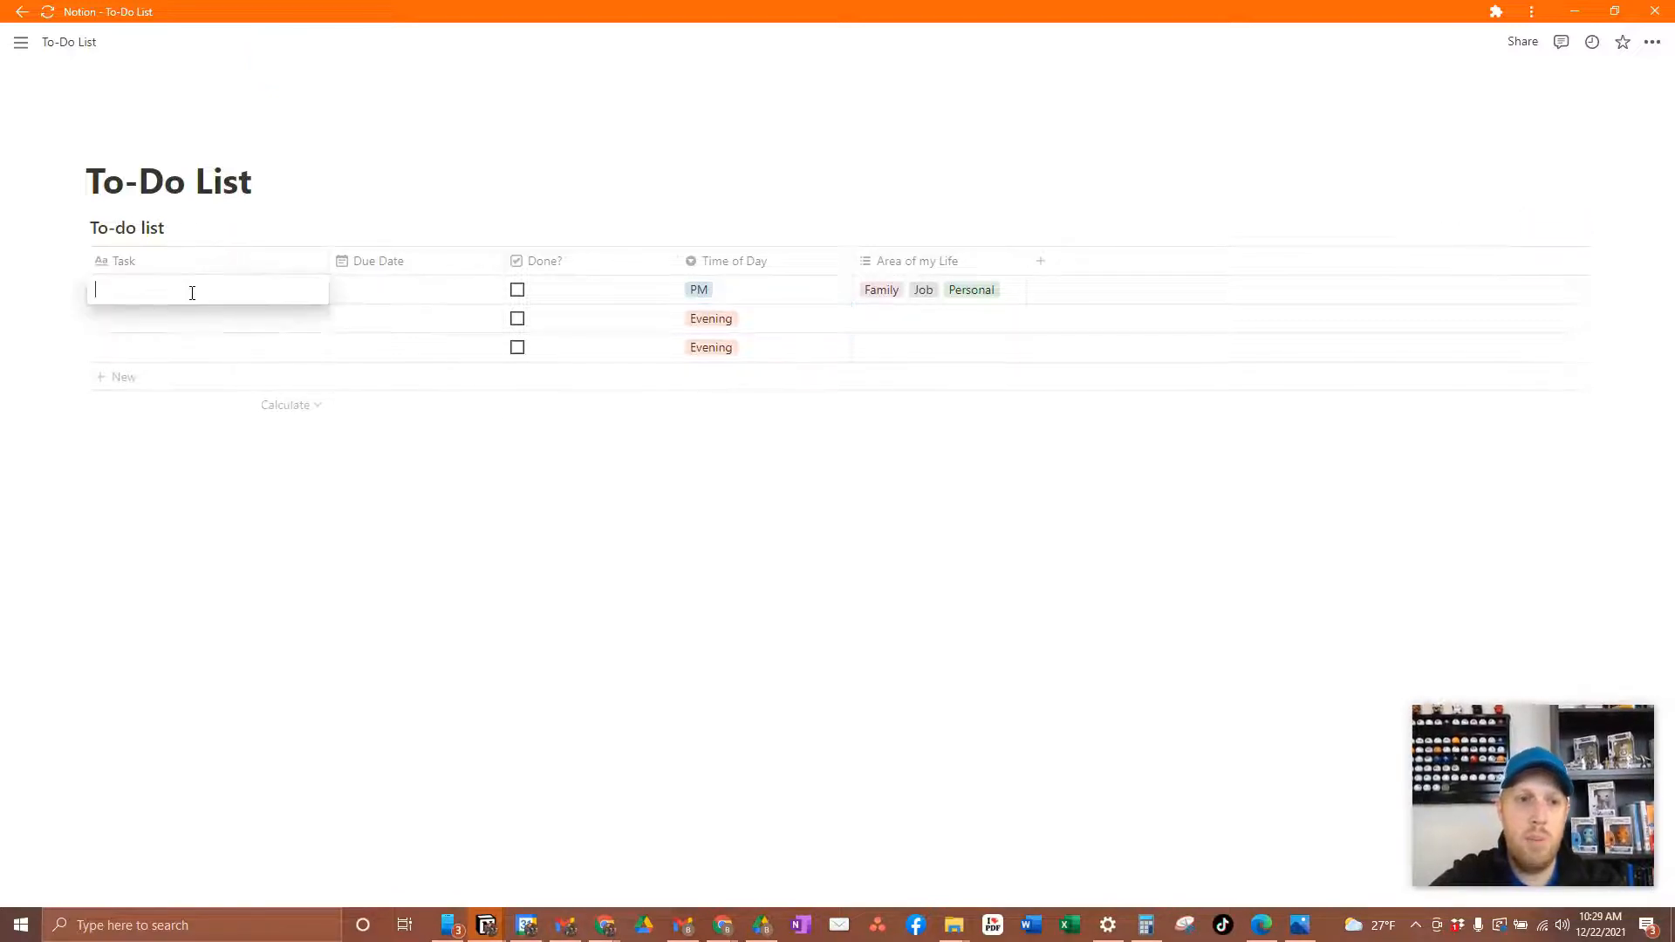
{"action": "type", "text": "Brush teeth"}
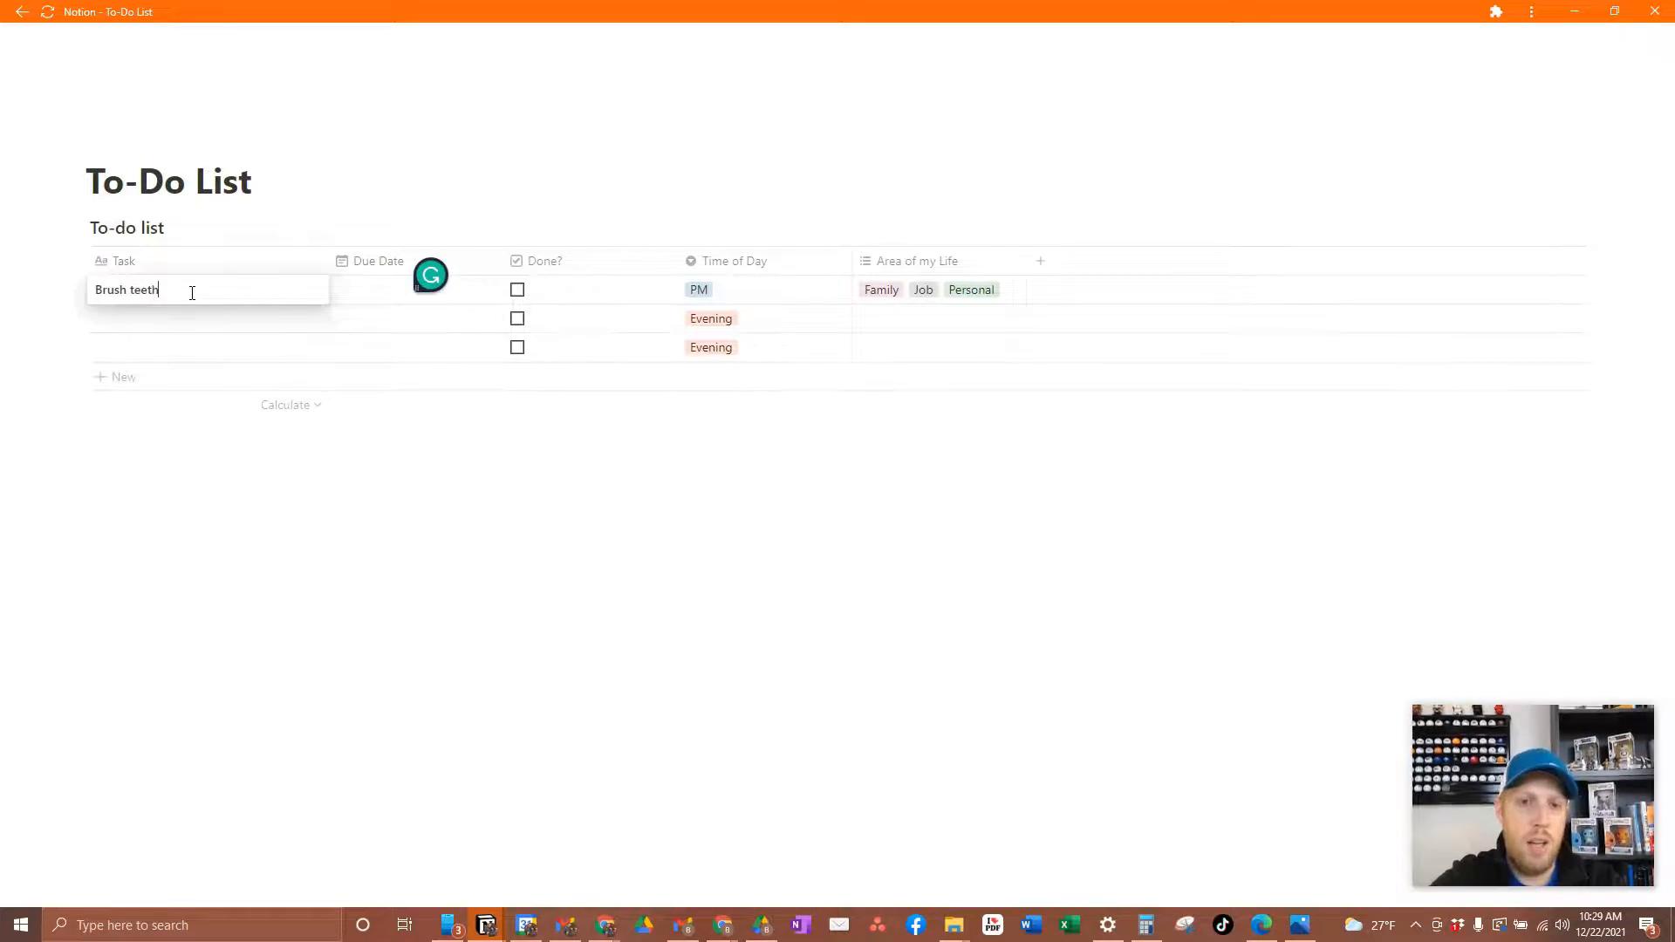
{"action": "key", "text": "Return"}
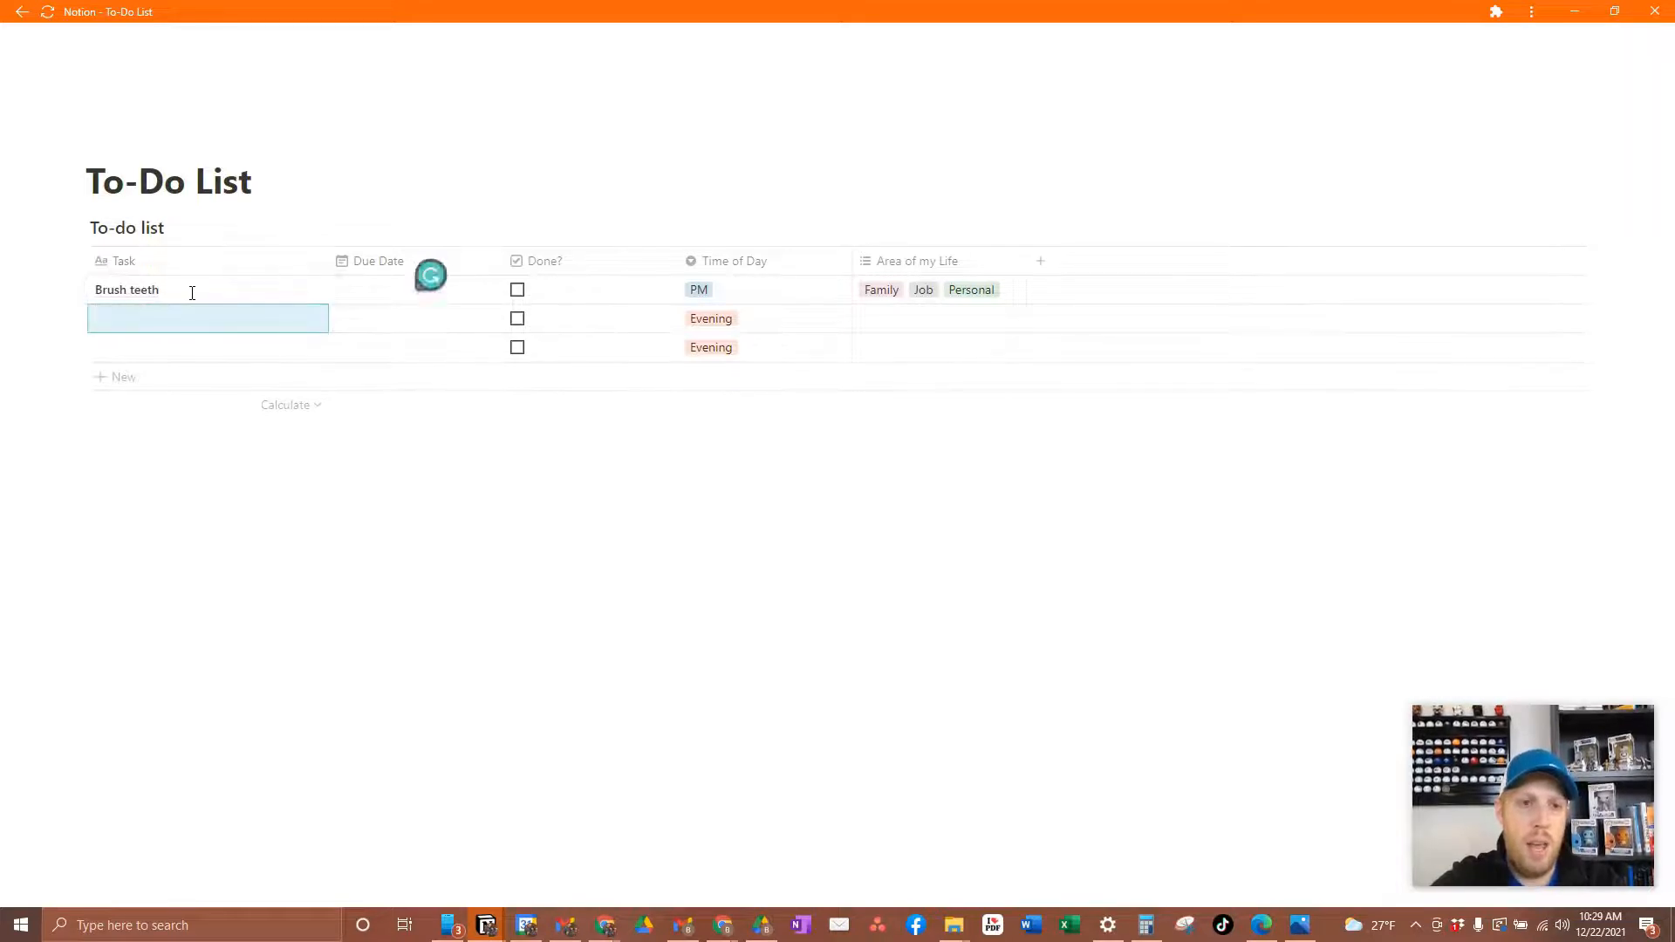
{"action": "type", "text": "Lun"}
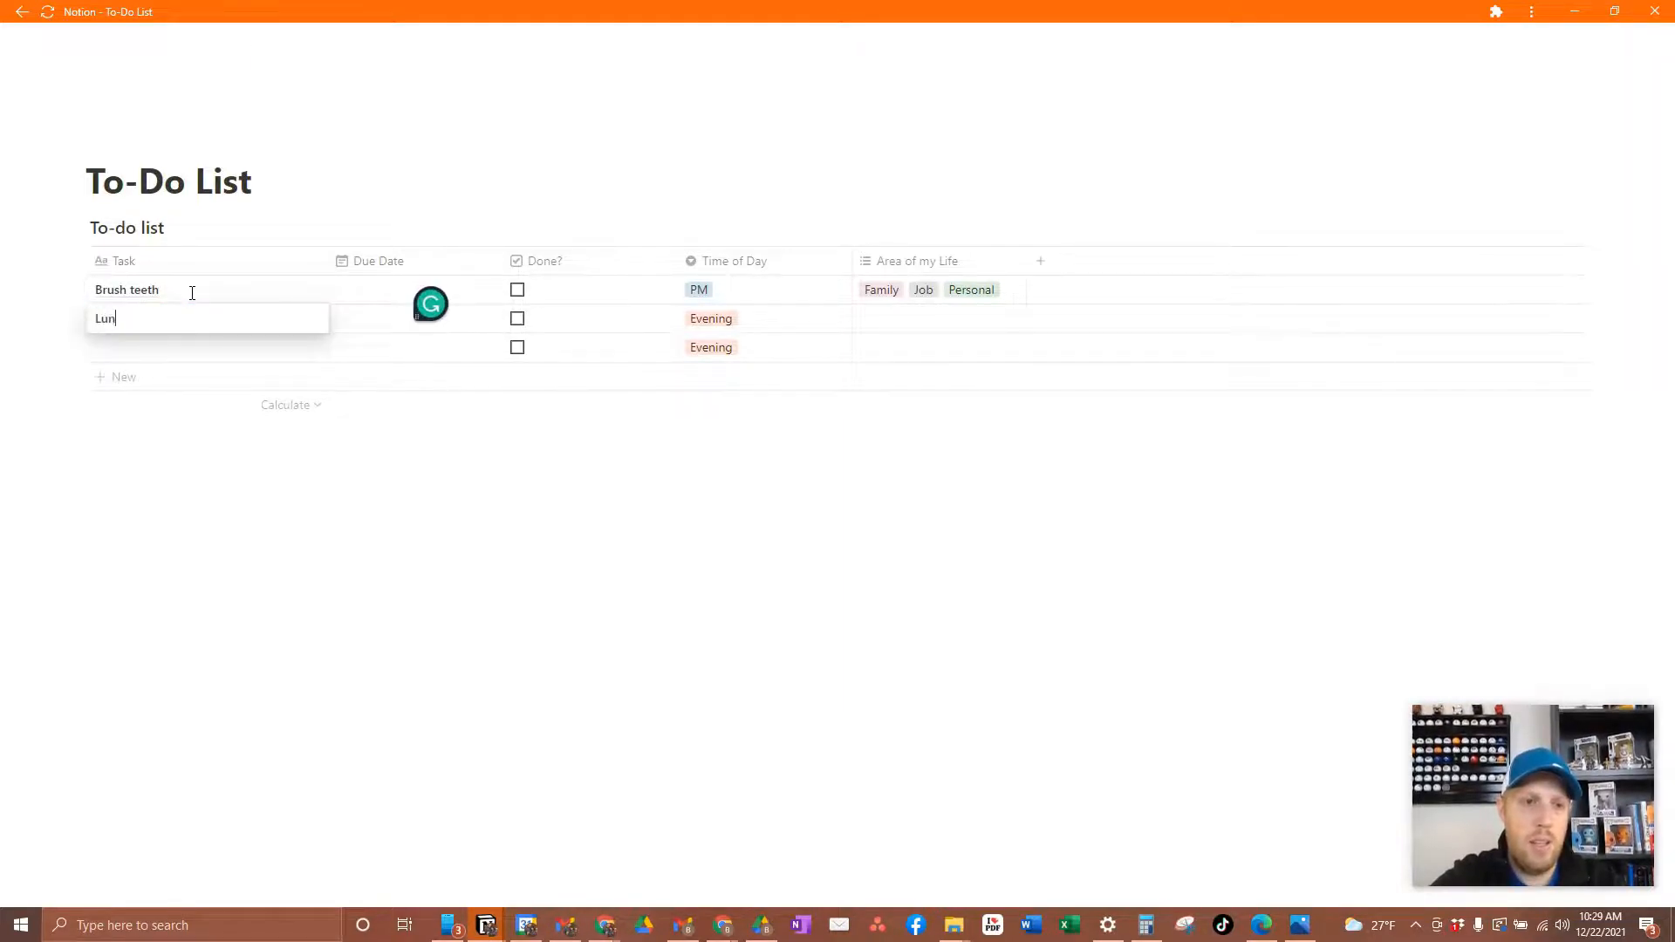
{"action": "type", "text": "ch with girls"}
{"action": "key", "text": "Return"}
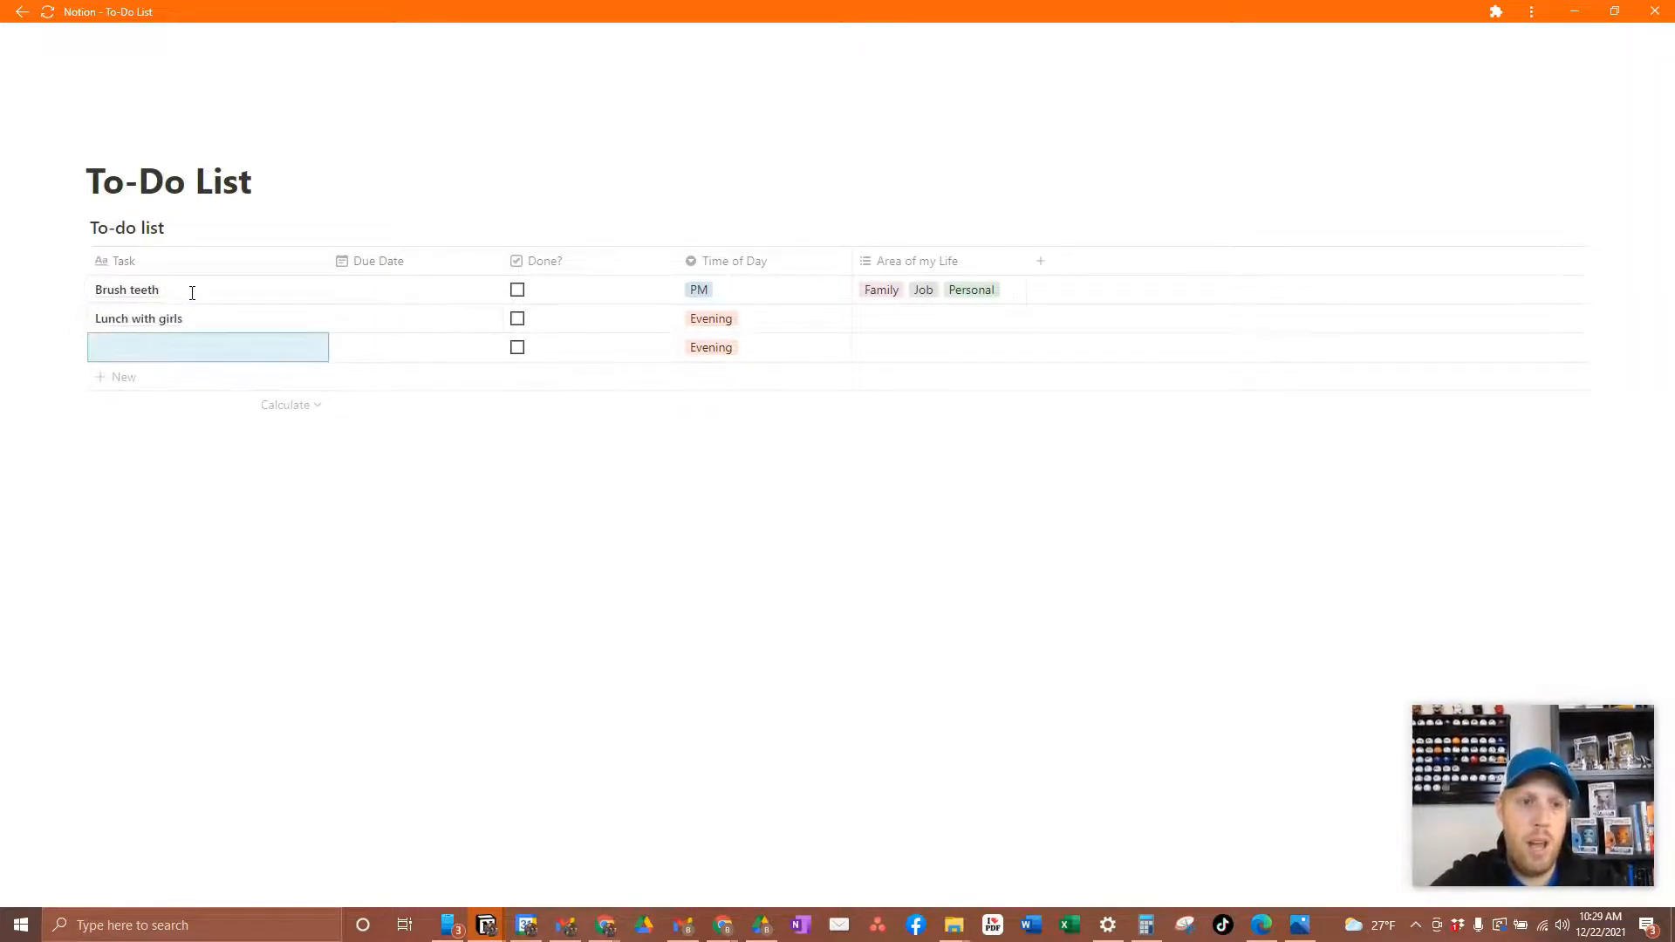
Step: Enter the task "Meeting for facility" in the third row and "Work meeting" in a new fourth row
{"action": "type", "text": "Meeting for facility"}
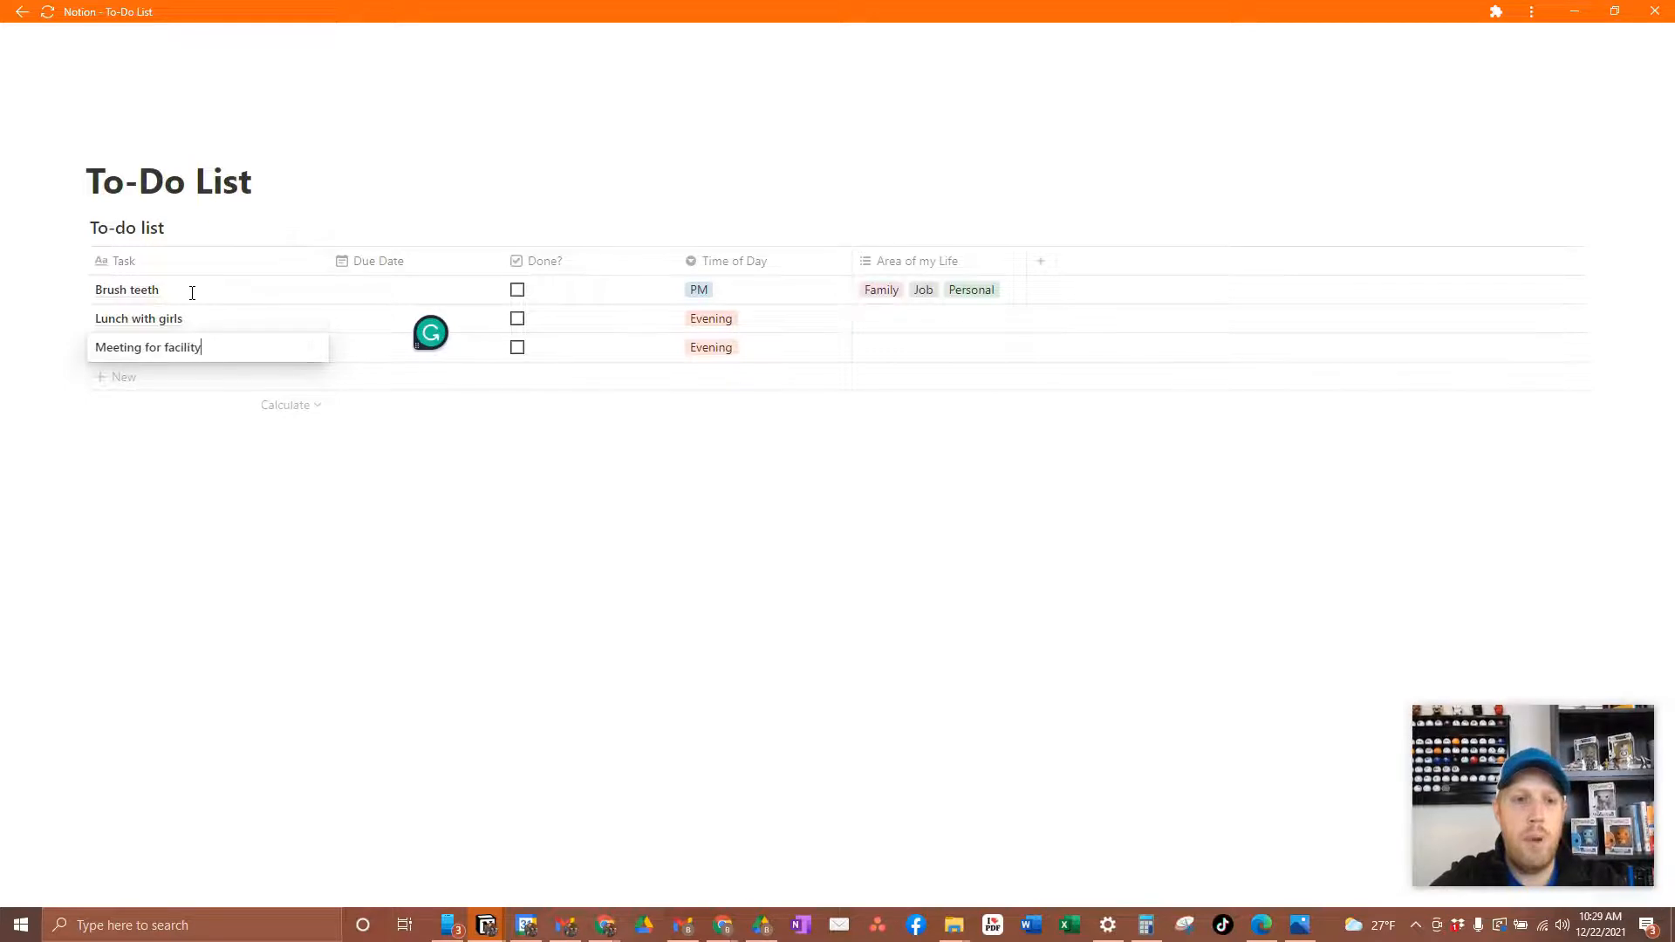
{"action": "key", "text": "Return"}
{"action": "key", "text": "Return"}
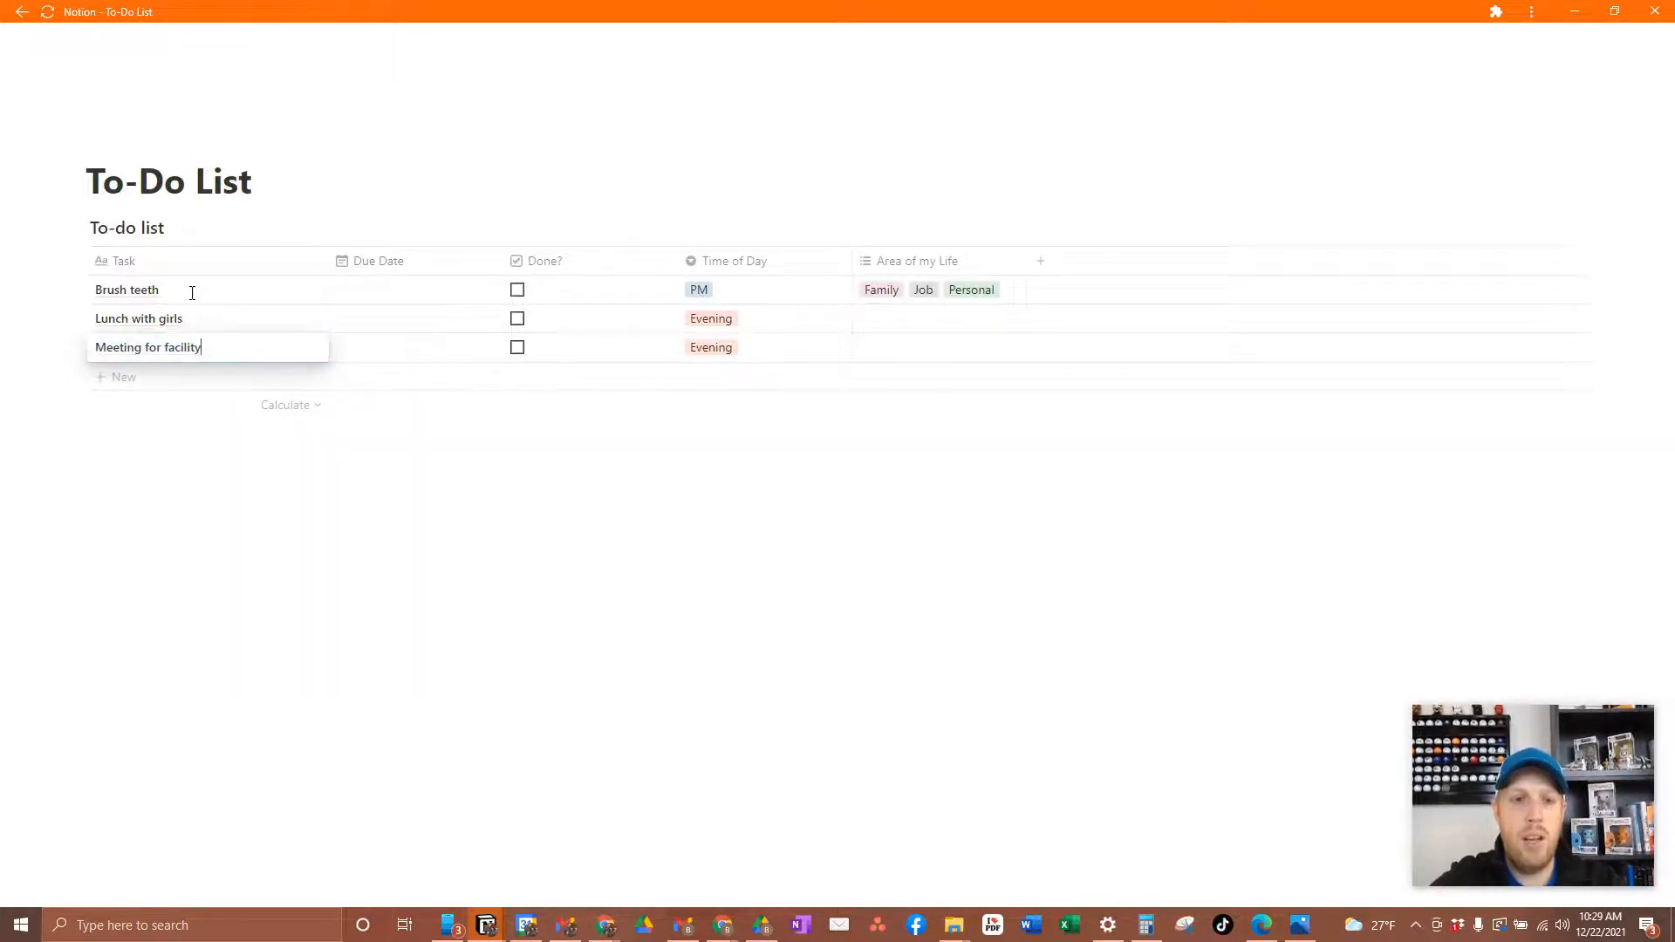
{"action": "key", "text": "Return"}
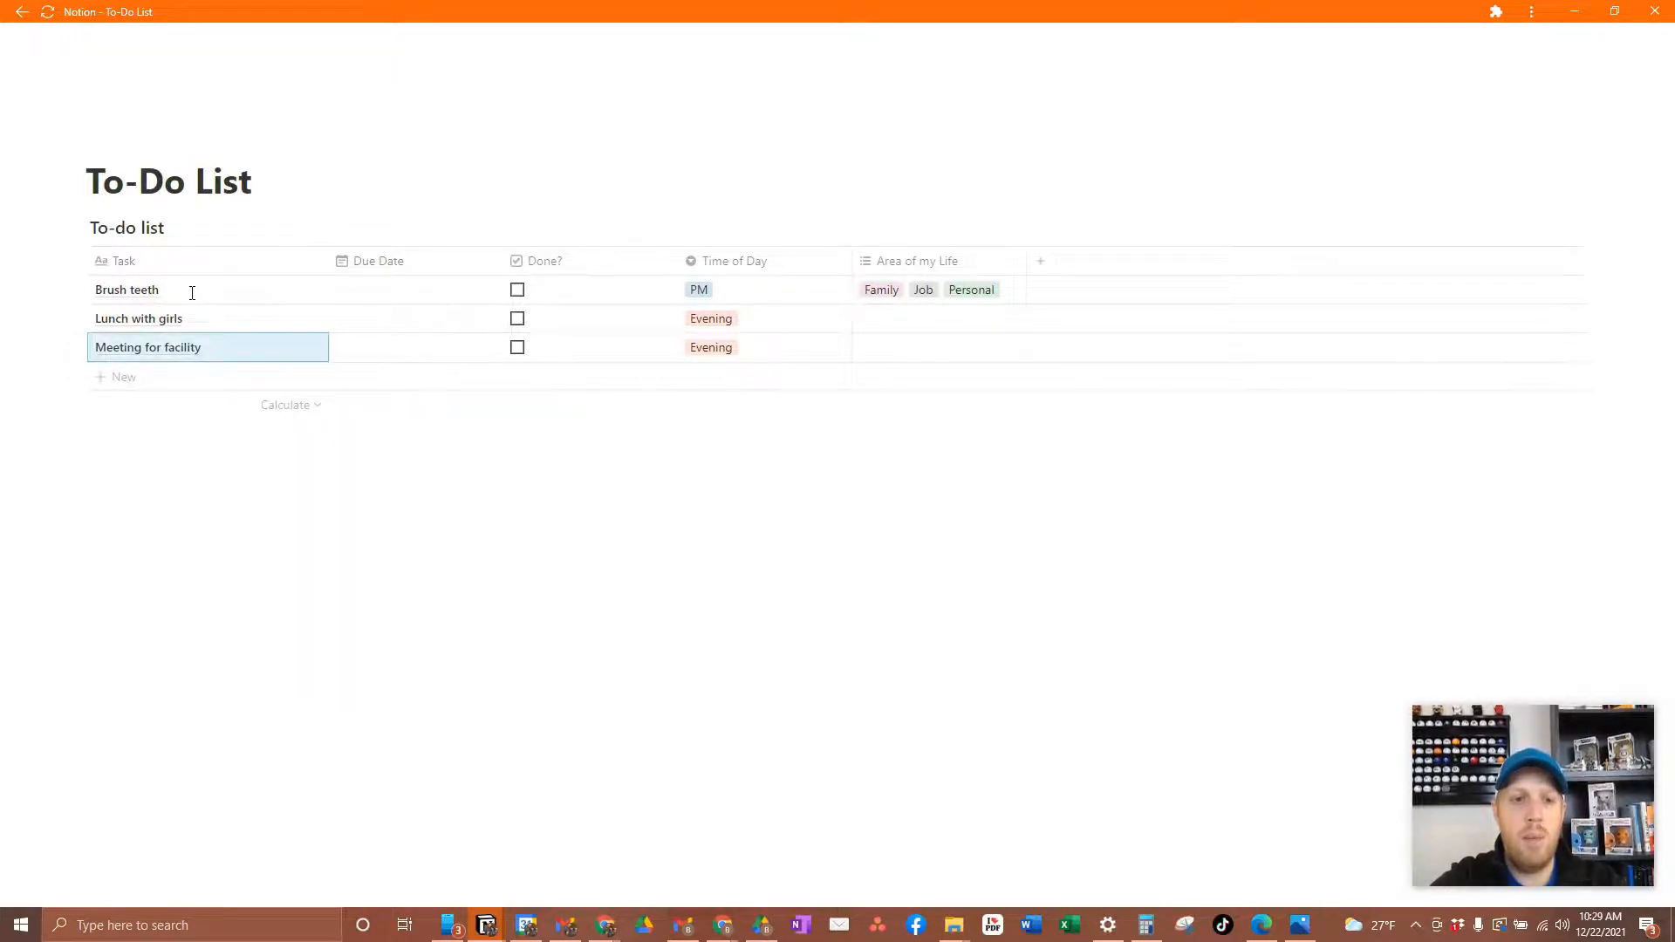
{"action": "left_click", "coordinate": [199, 387]}
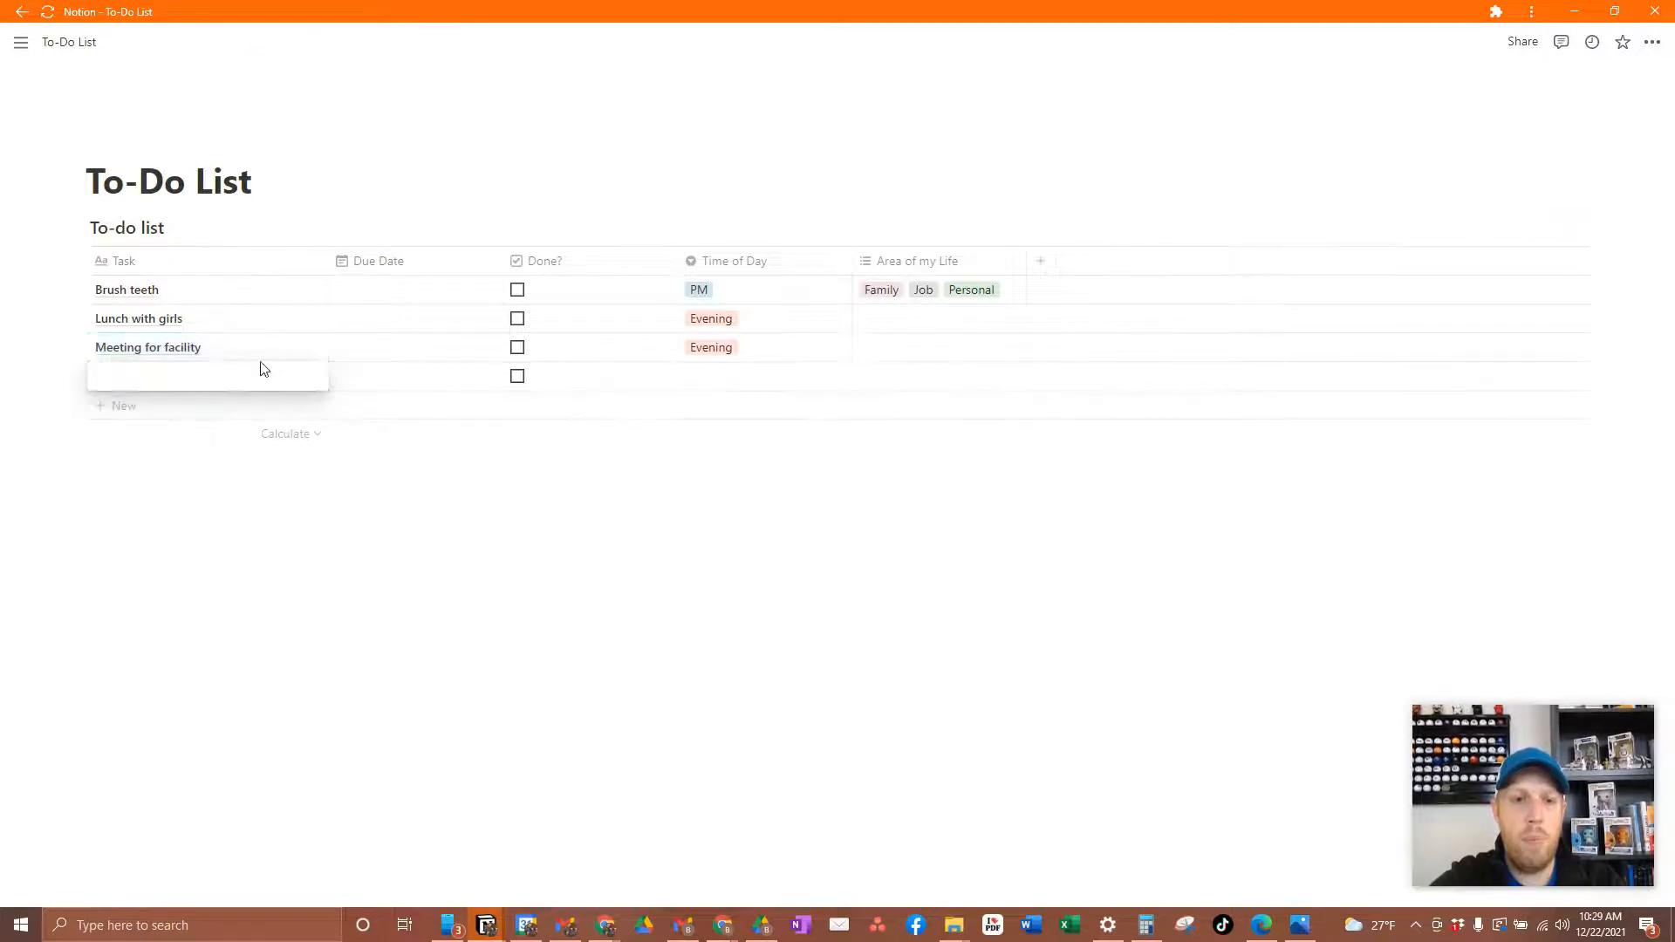
{"action": "type", "text": "Work meeting"}
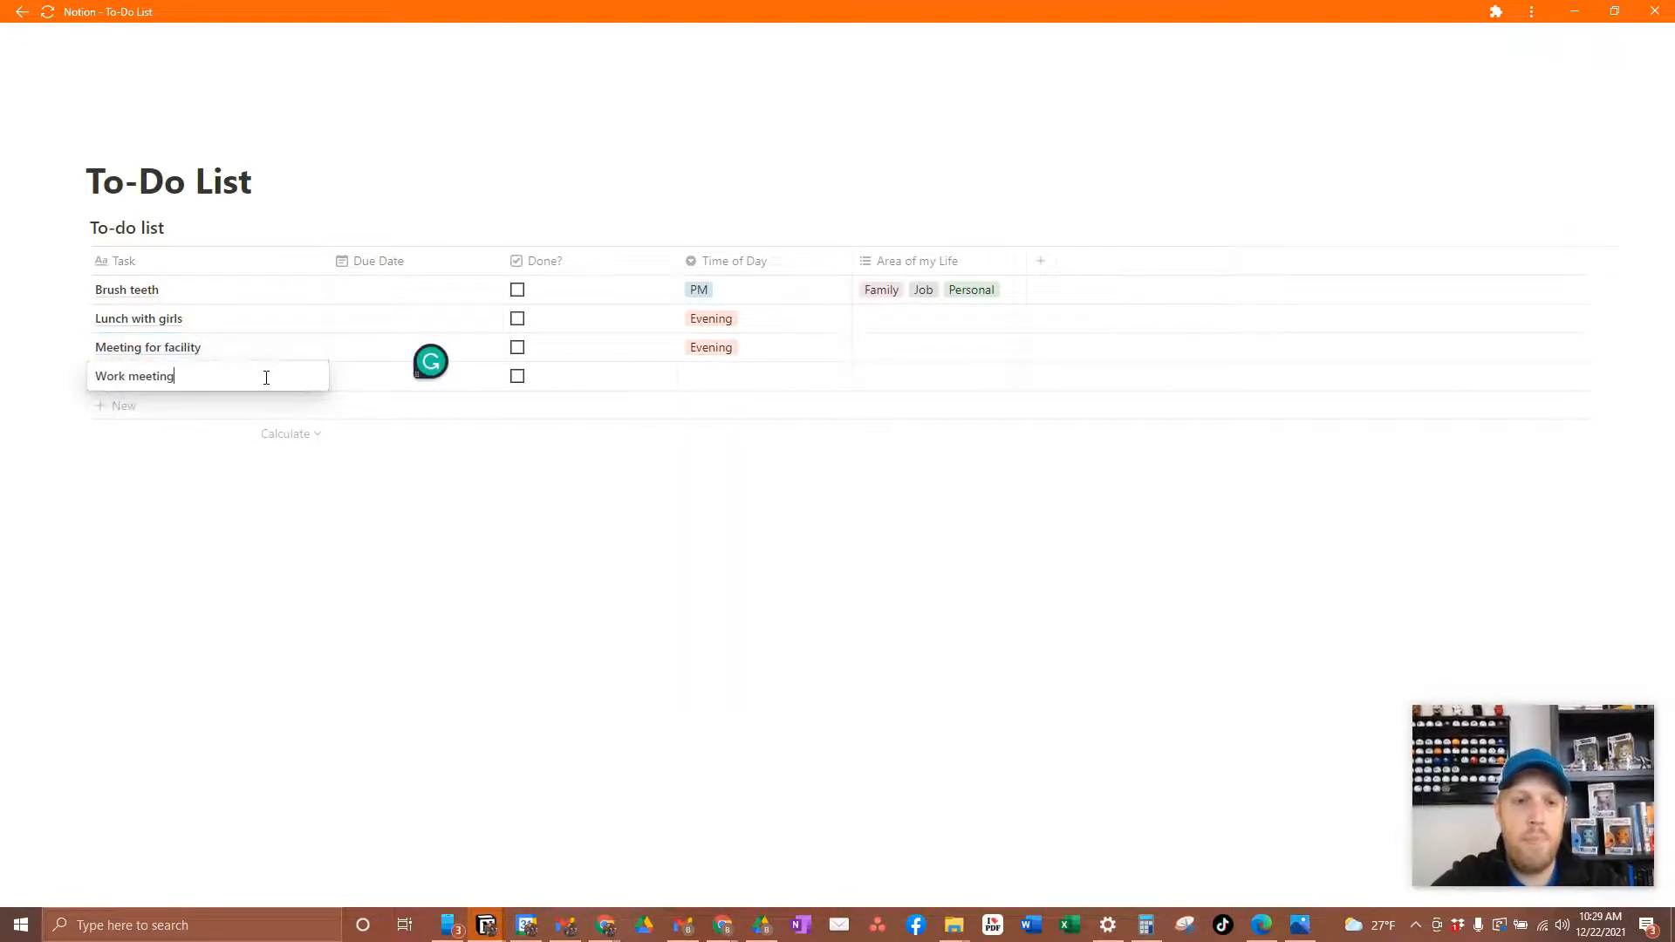
{"action": "key", "text": "Tab"}
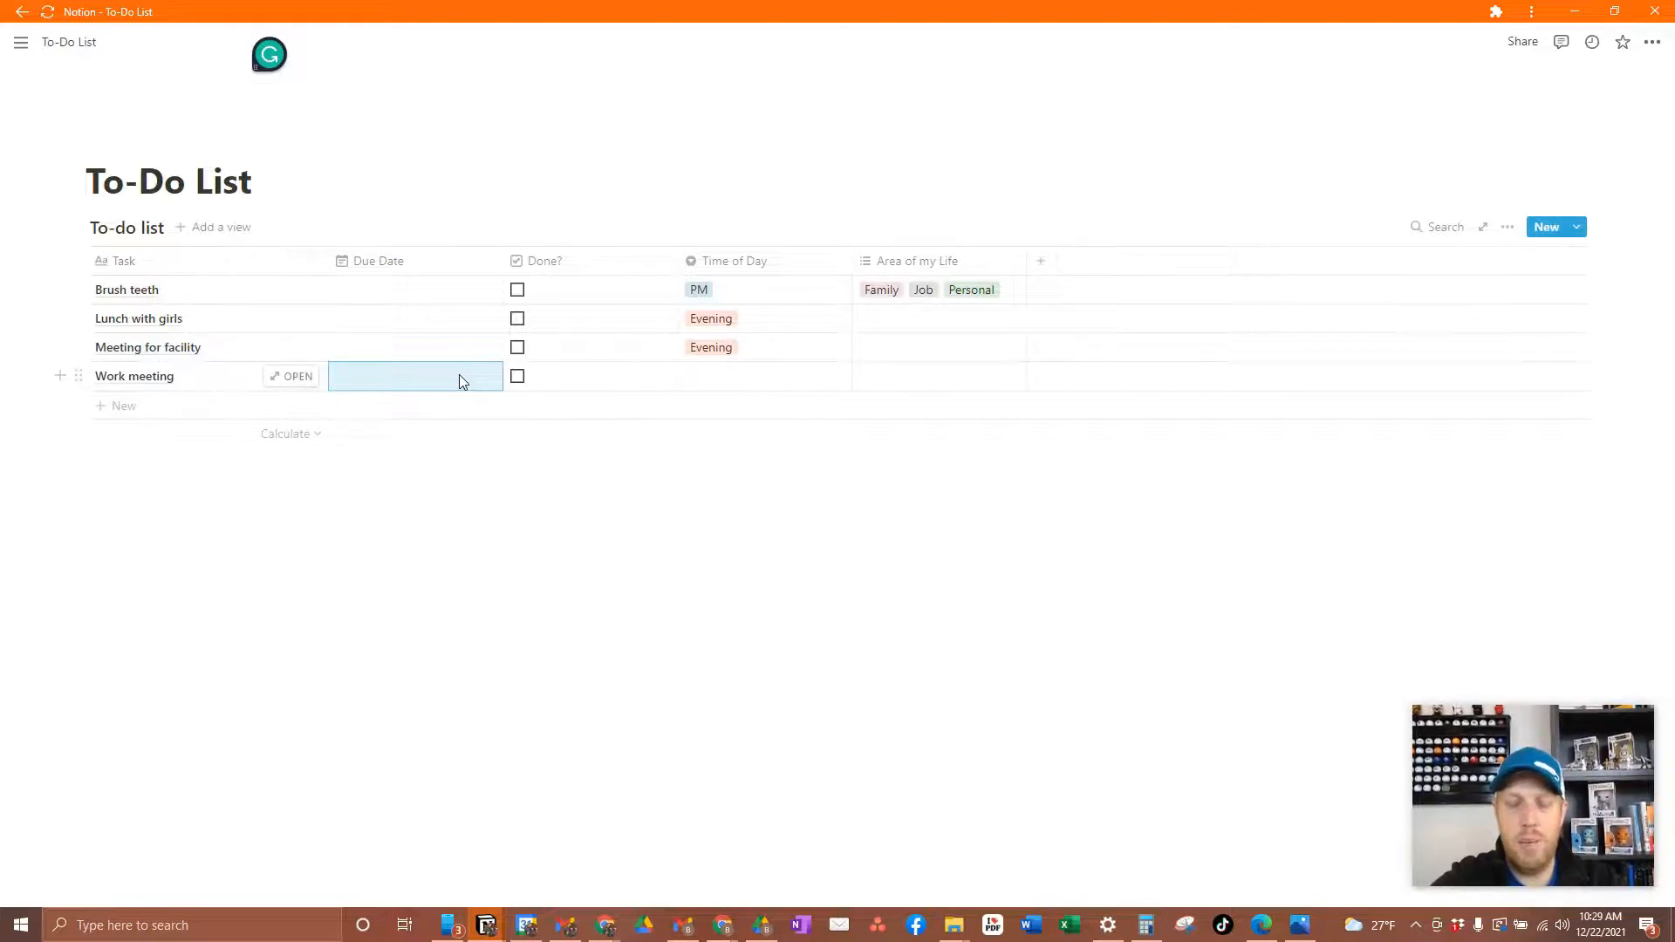
Step: Remove Family and Job from the Brush teeth row's Area of my Life, keeping only Personal
{"action": "left_click", "coordinate": [903, 263]}
{"action": "key", "text": "Escape"}
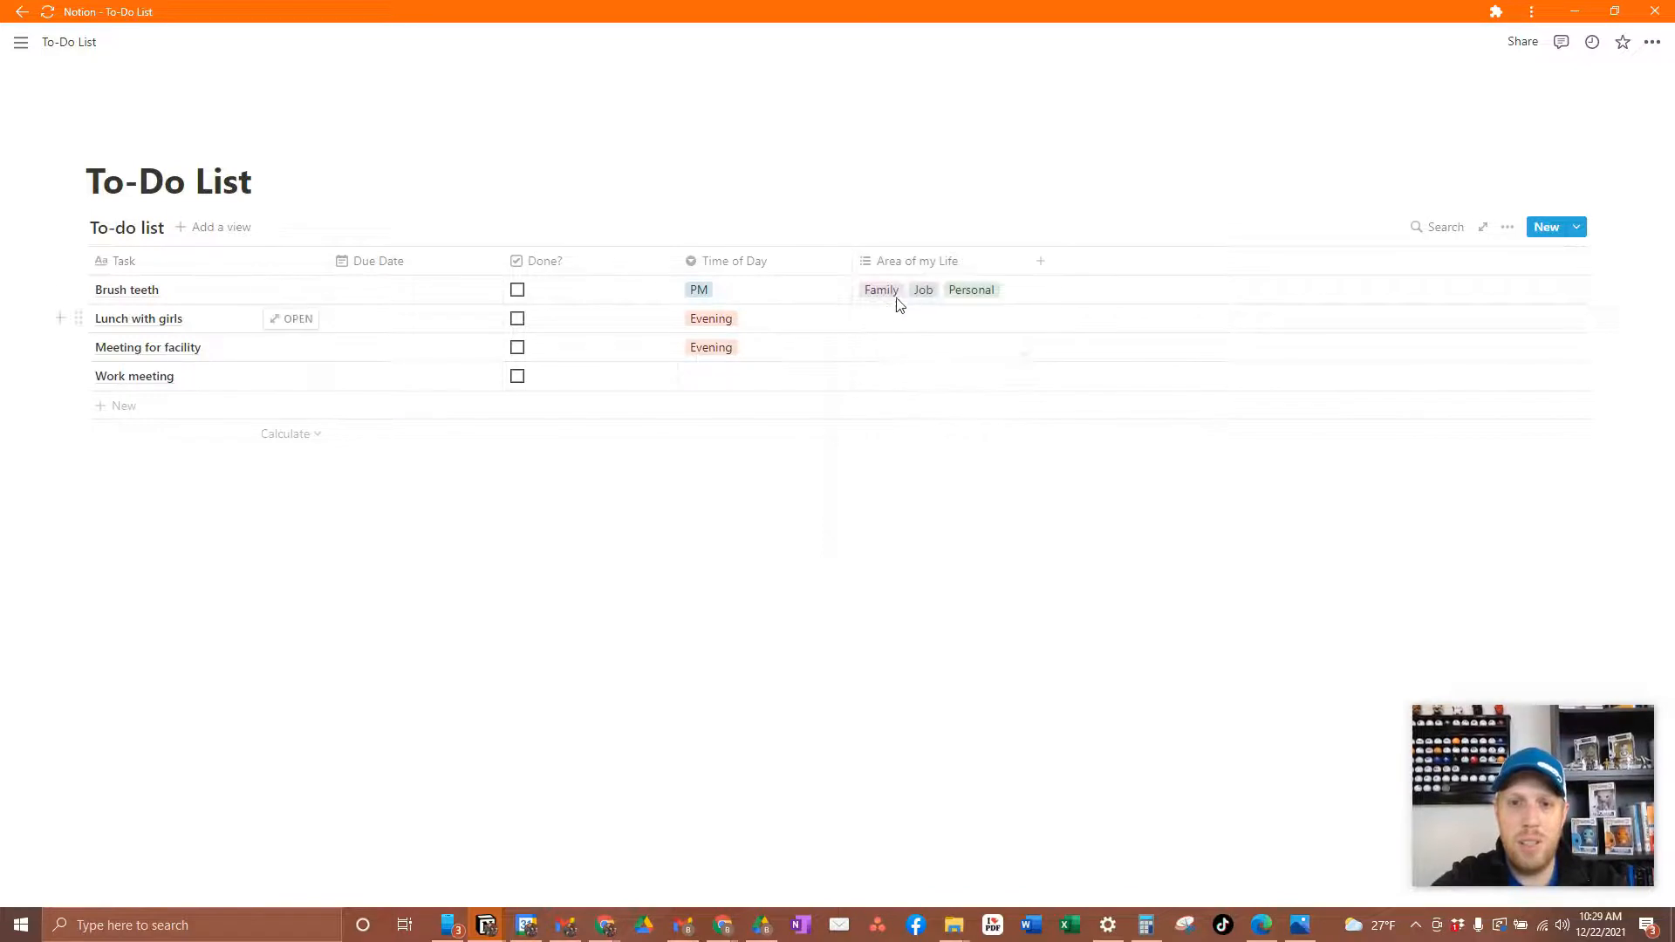
{"action": "left_click", "coordinate": [902, 297]}
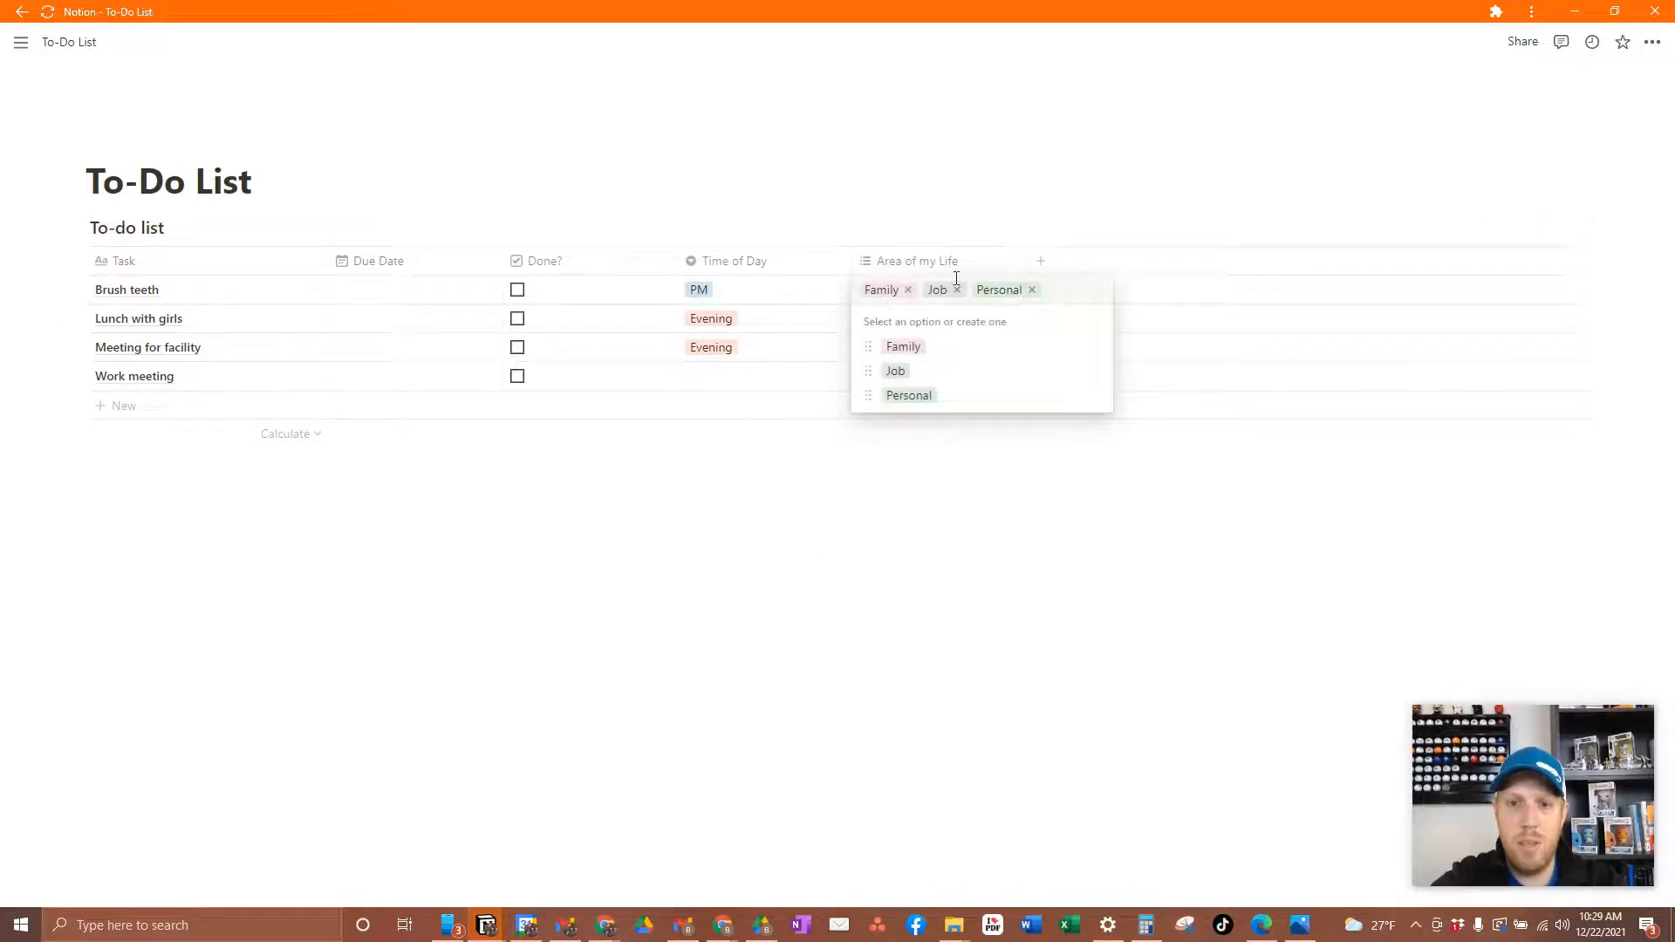
{"action": "left_click", "coordinate": [908, 290]}
{"action": "left_click", "coordinate": [892, 291]}
{"action": "key", "text": "Escape"}
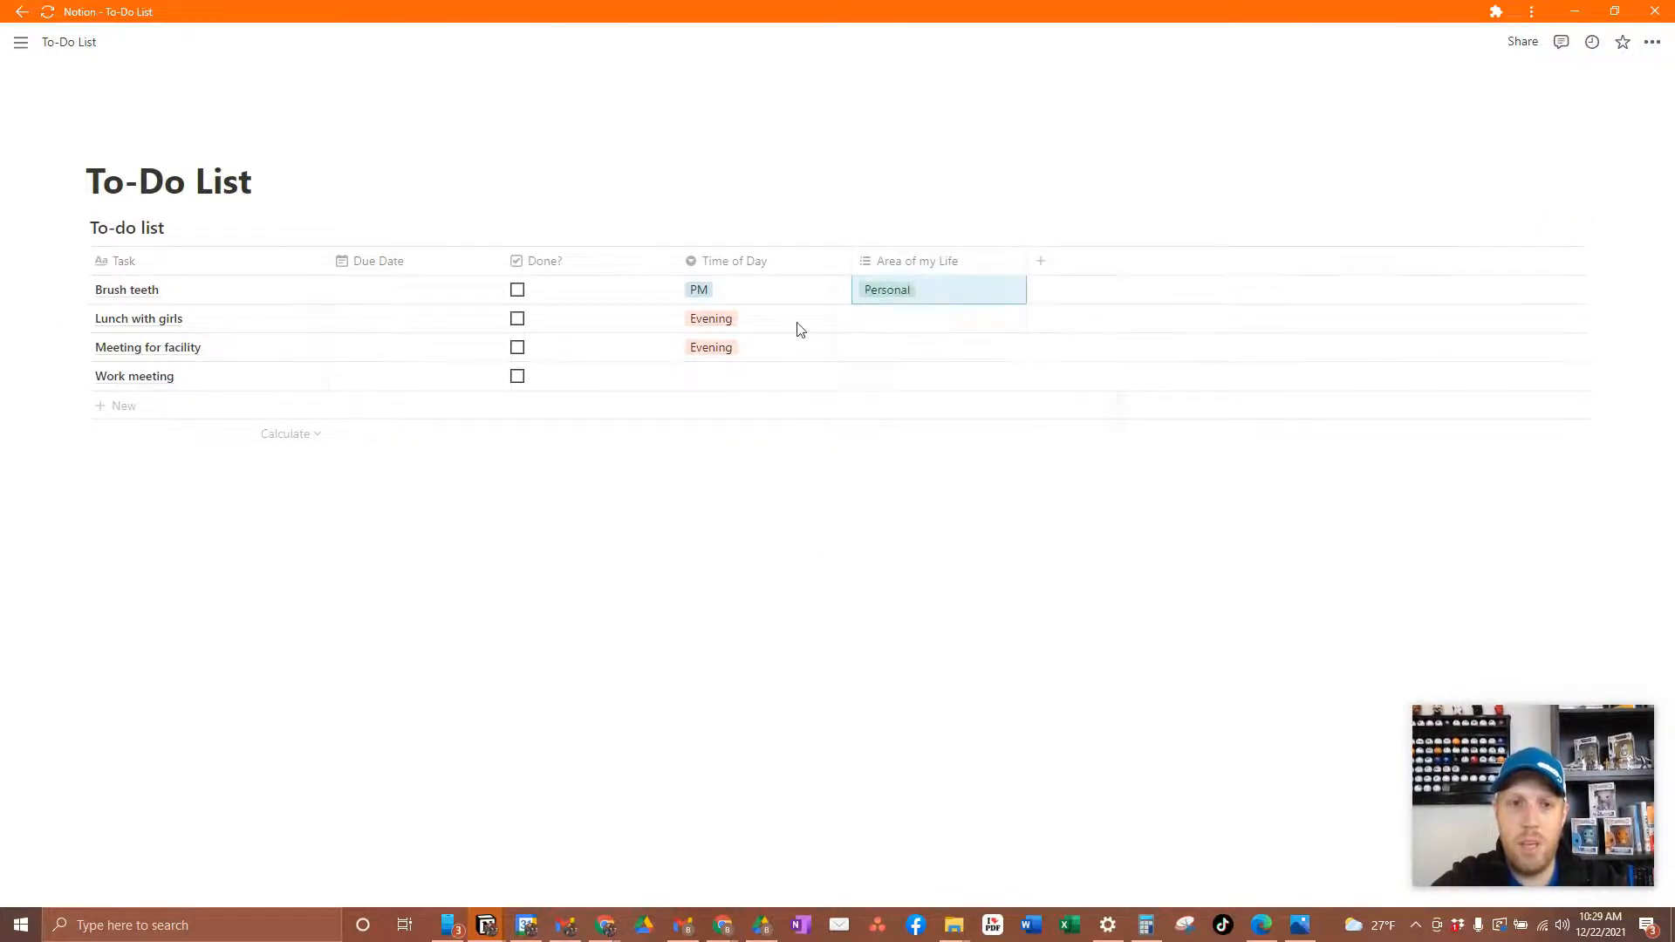
Step: Set the Area of my Life to Family for the Lunch with girls task
{"action": "left_click", "coordinate": [915, 327]}
{"action": "left_click", "coordinate": [903, 376]}
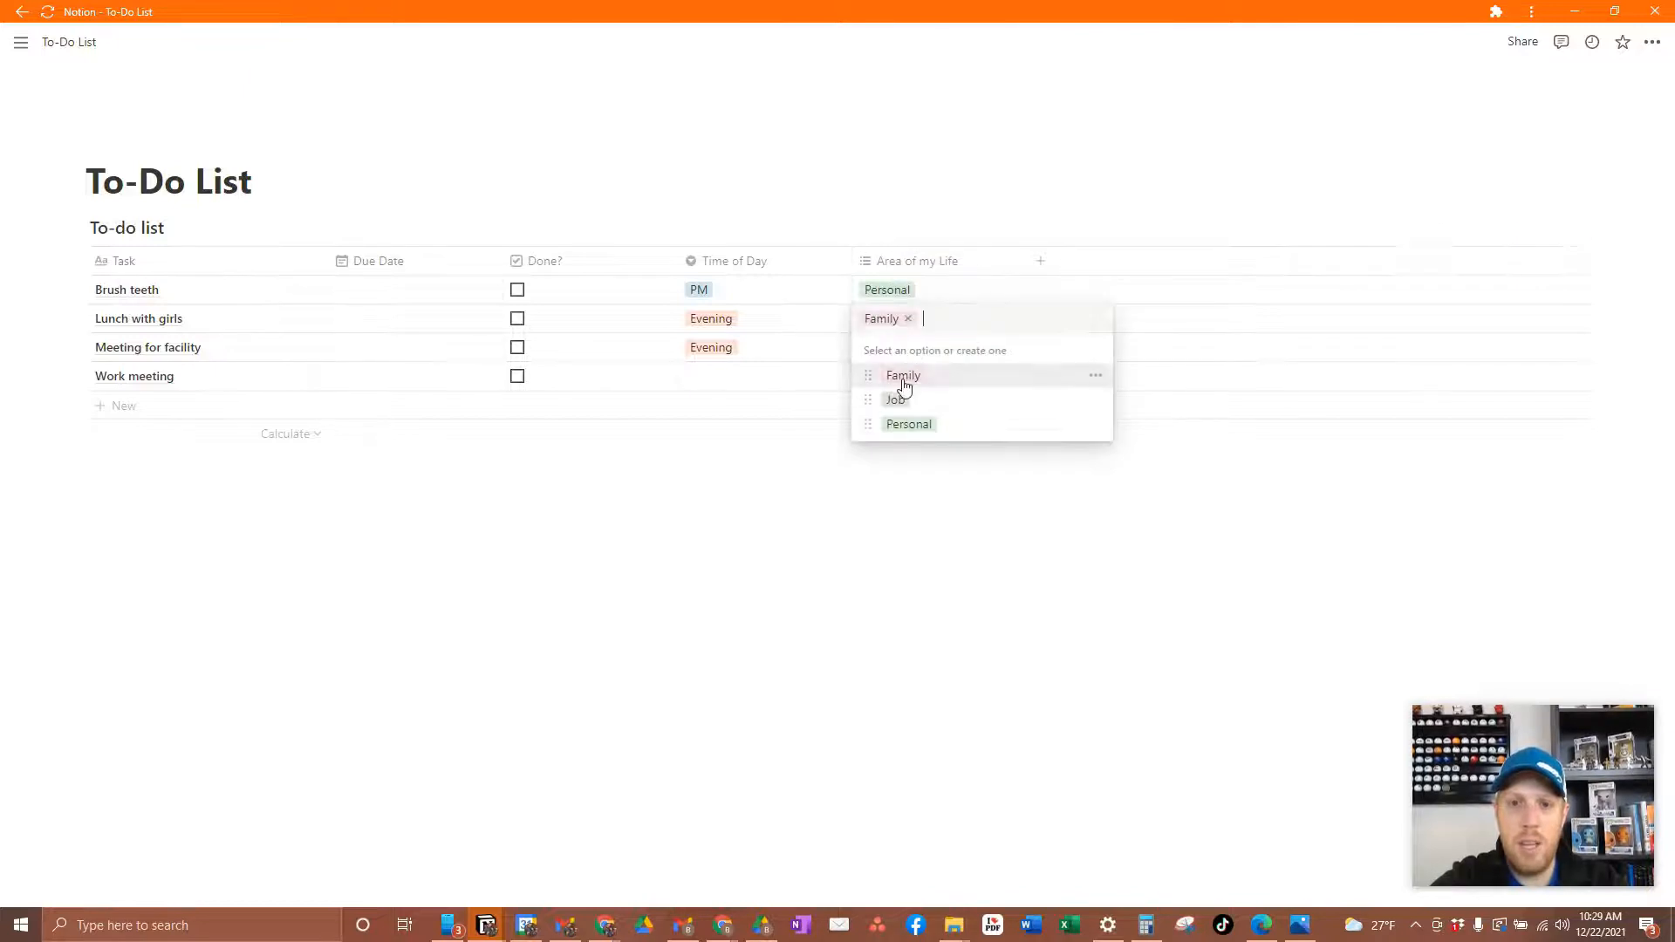
{"action": "key", "text": "Escape"}
Step: Set the Area of my Life to Job for the Meeting for facility and Work meeting tasks
{"action": "left_click", "coordinate": [872, 347]}
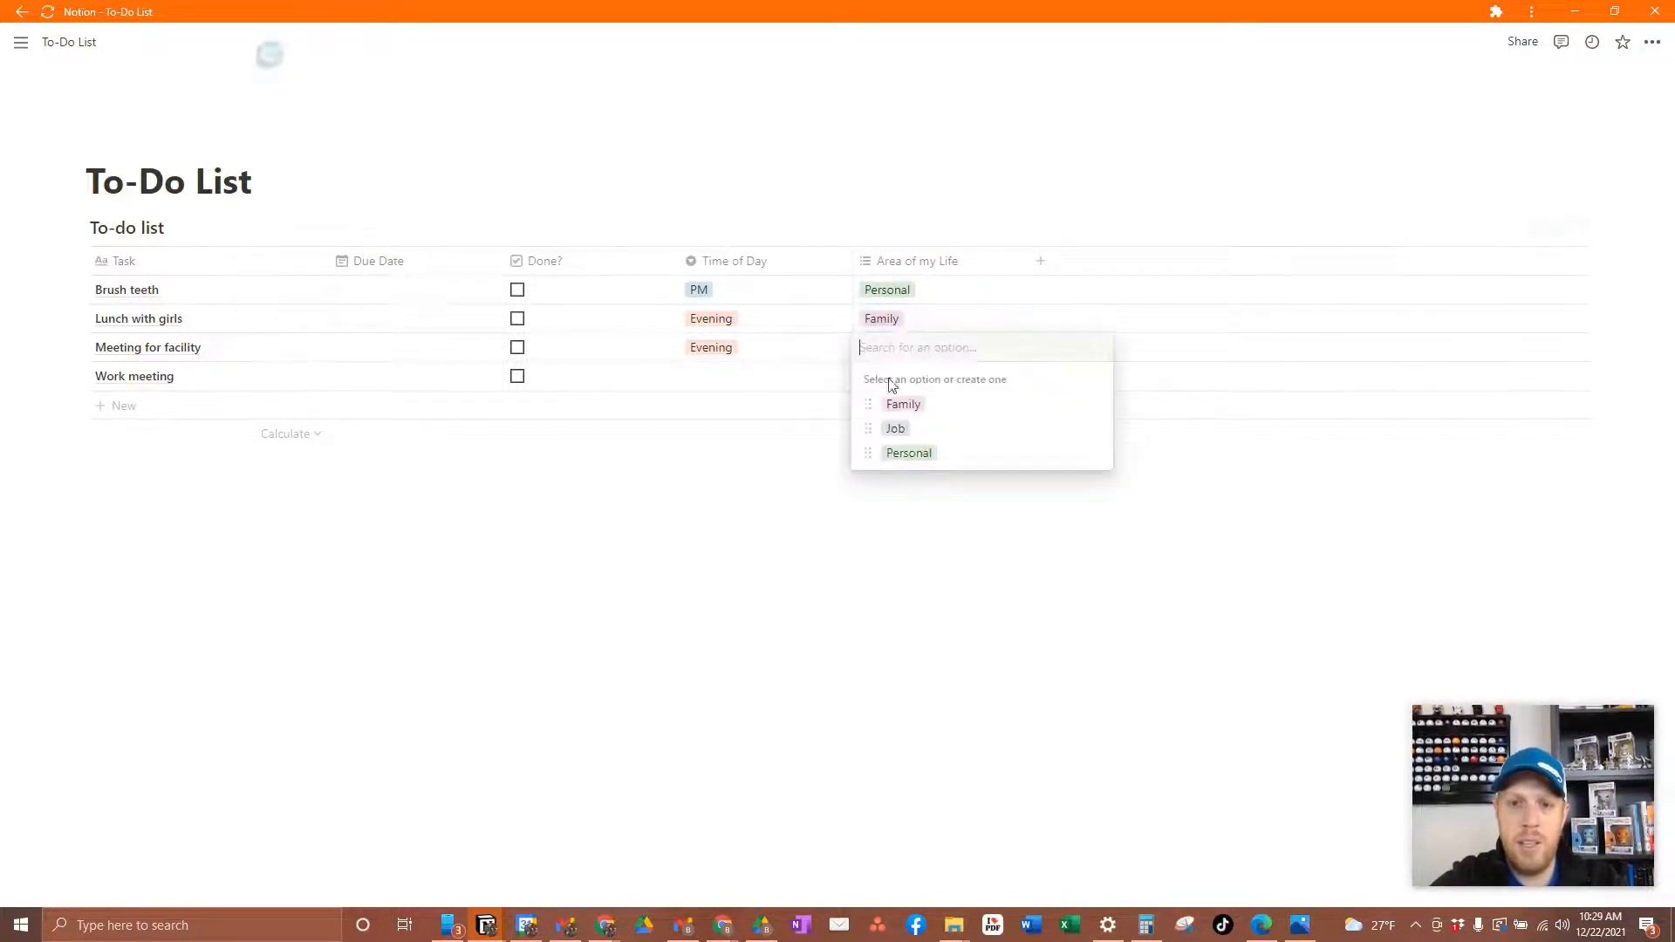
{"action": "left_click", "coordinate": [896, 428]}
{"action": "key", "text": "Escape"}
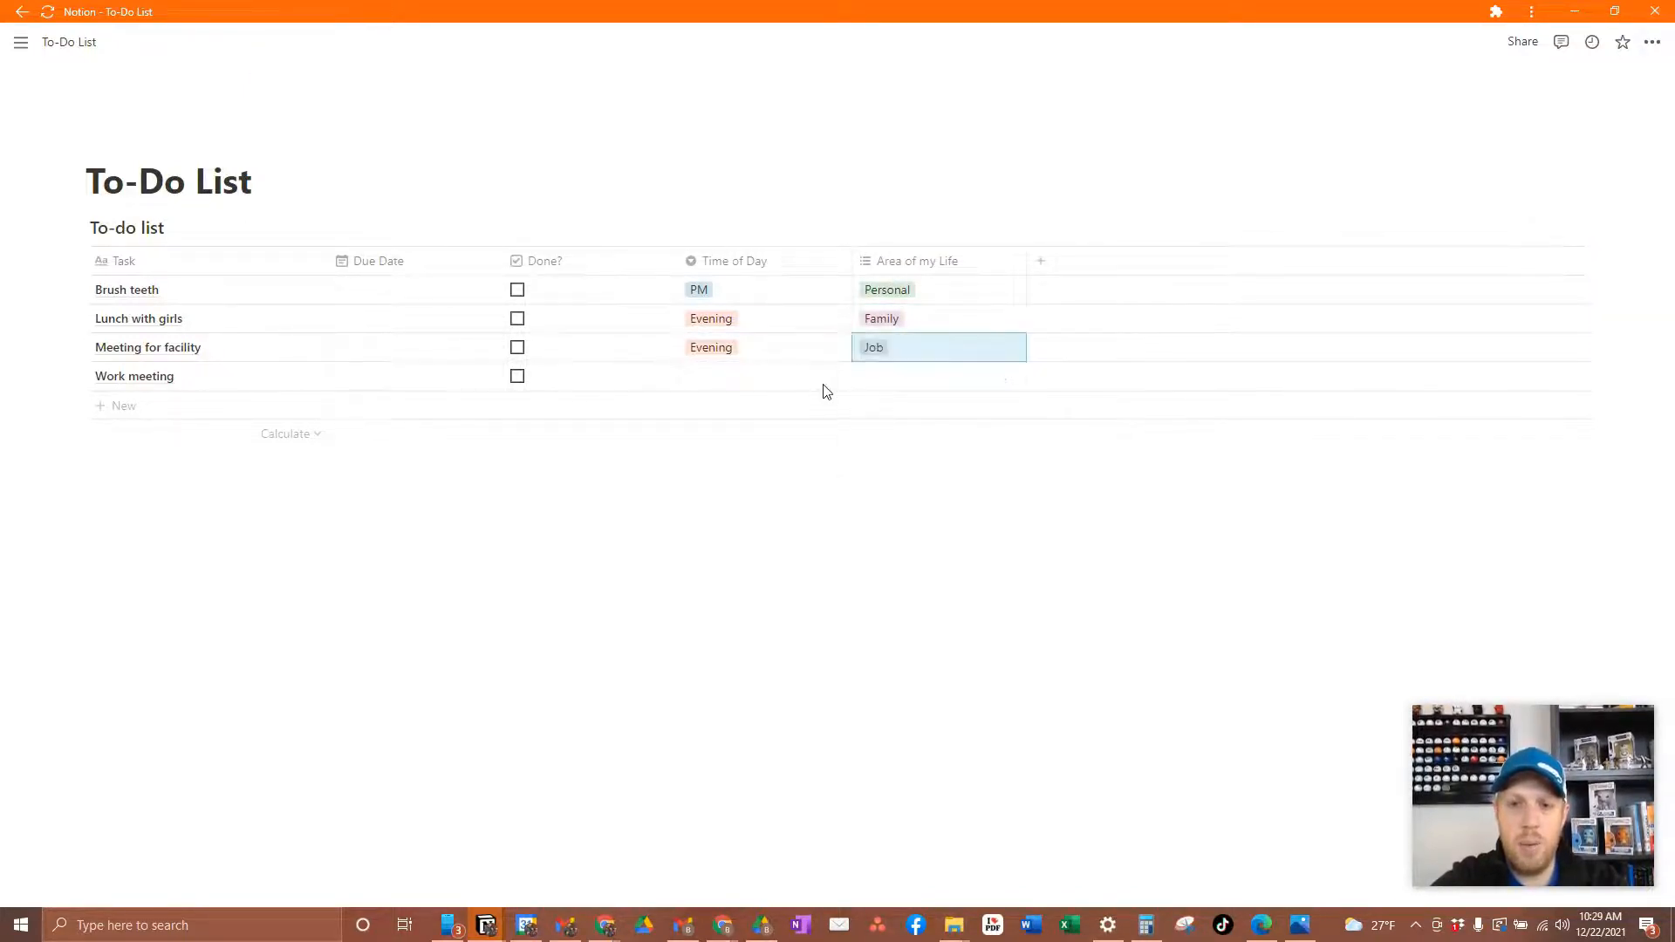
{"action": "left_click", "coordinate": [898, 382]}
{"action": "left_click", "coordinate": [895, 460]}
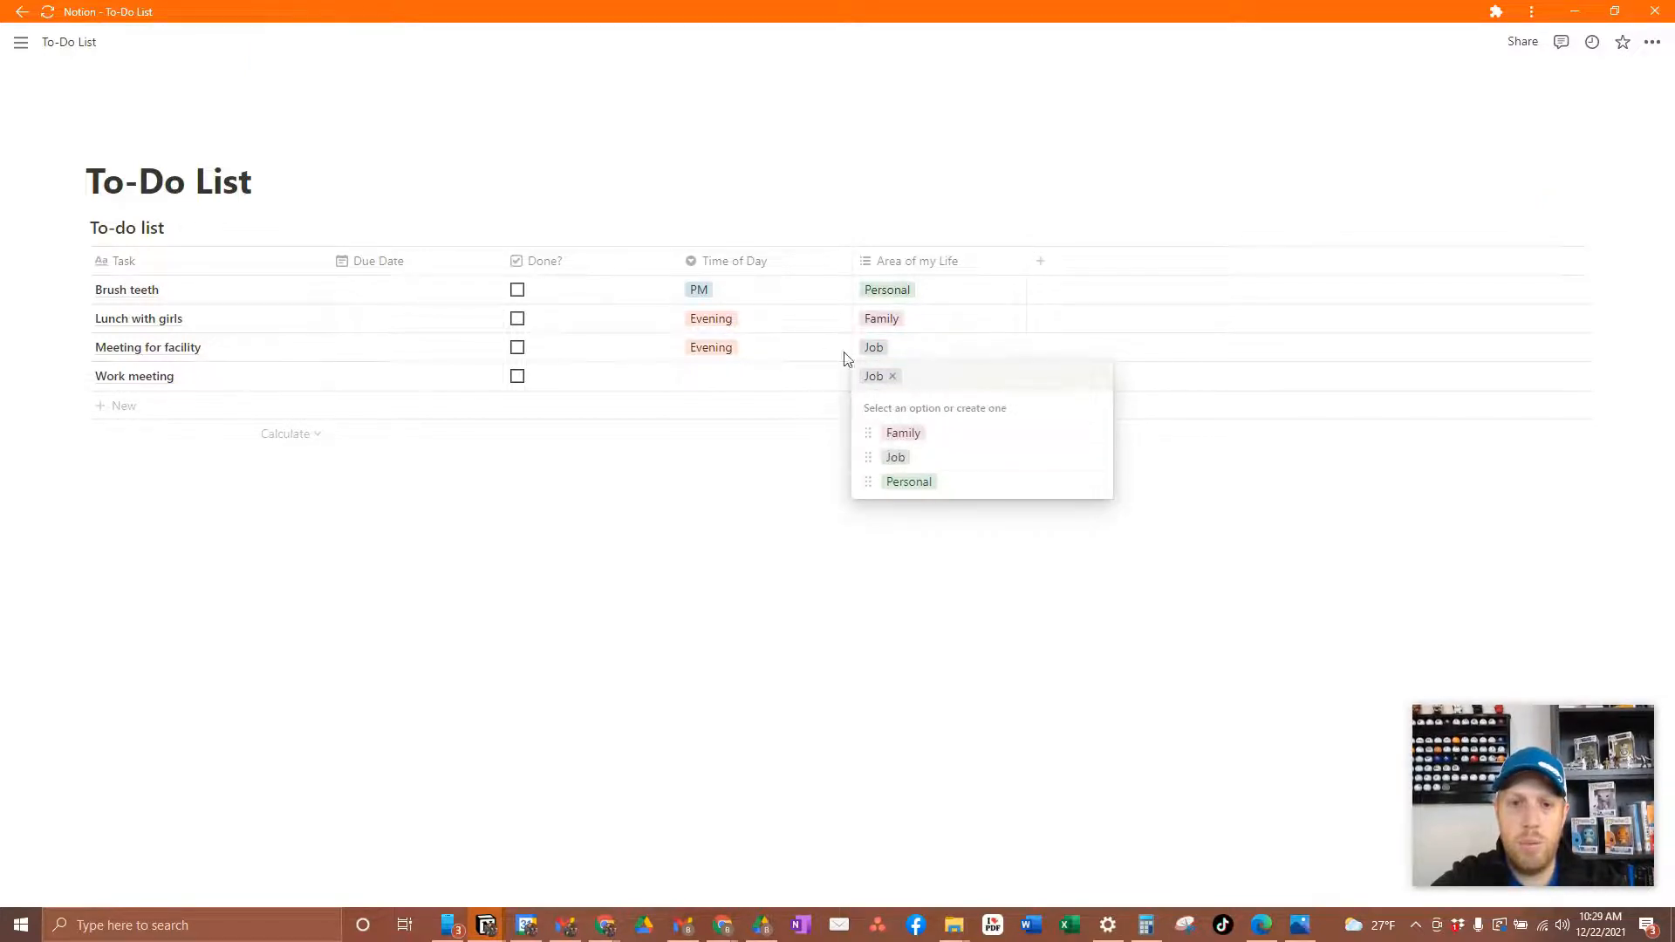
{"action": "key", "text": "Escape"}
{"action": "left_click", "coordinate": [920, 349]}
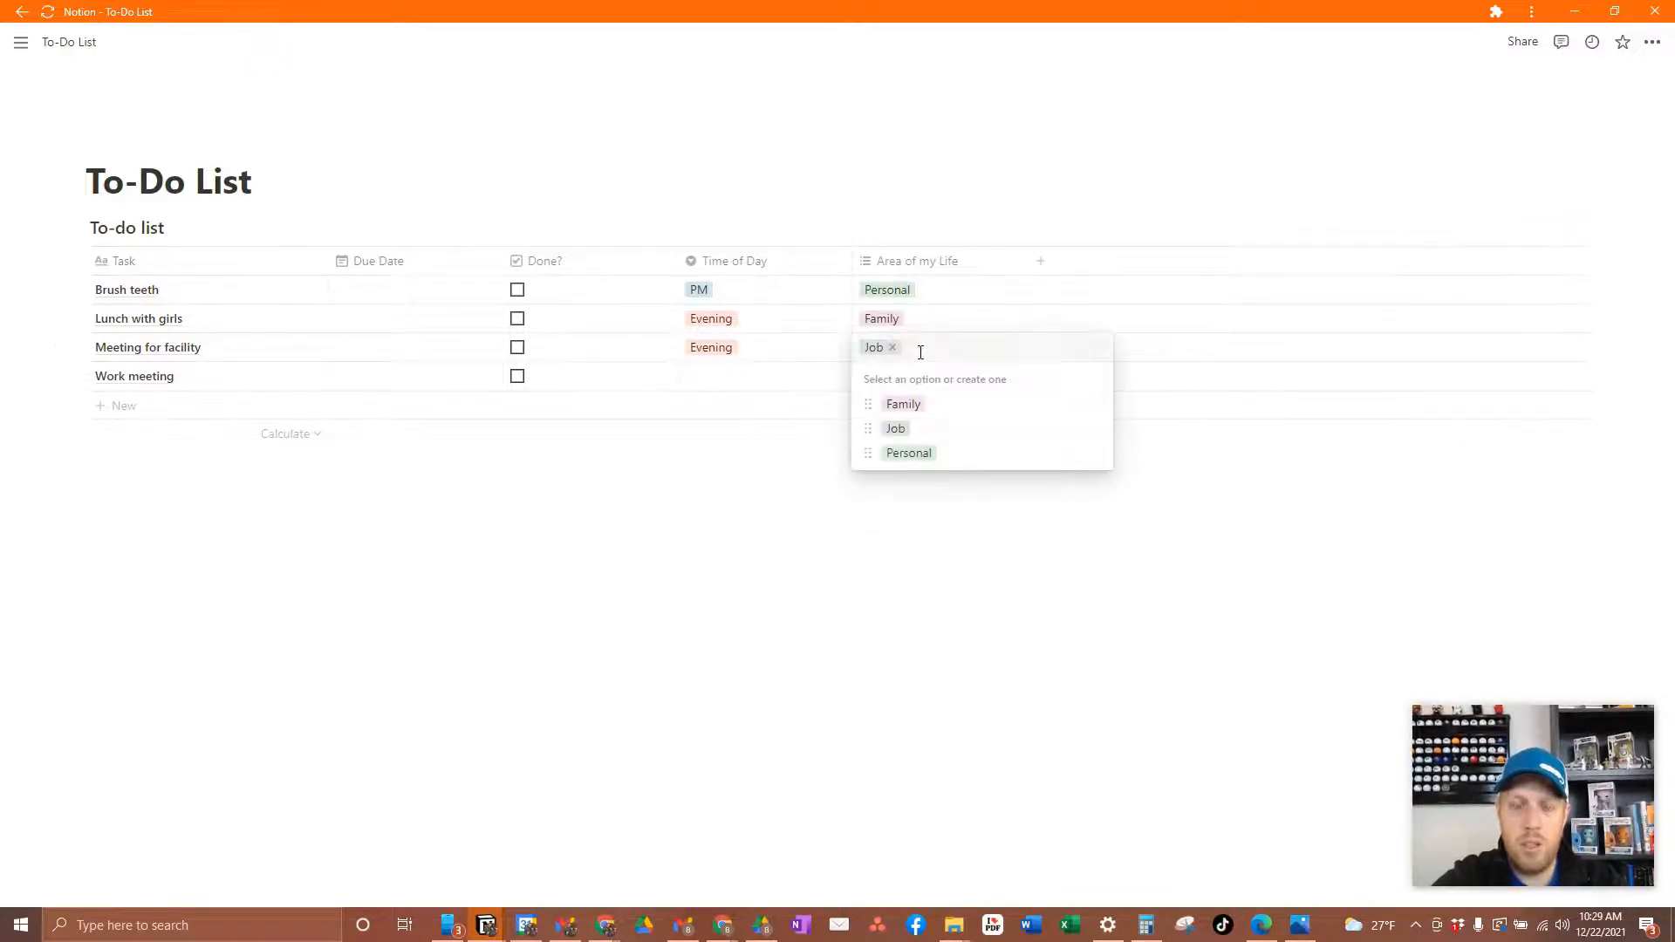
{"action": "type", "text": "Facility"}
{"action": "key", "text": "Escape"}
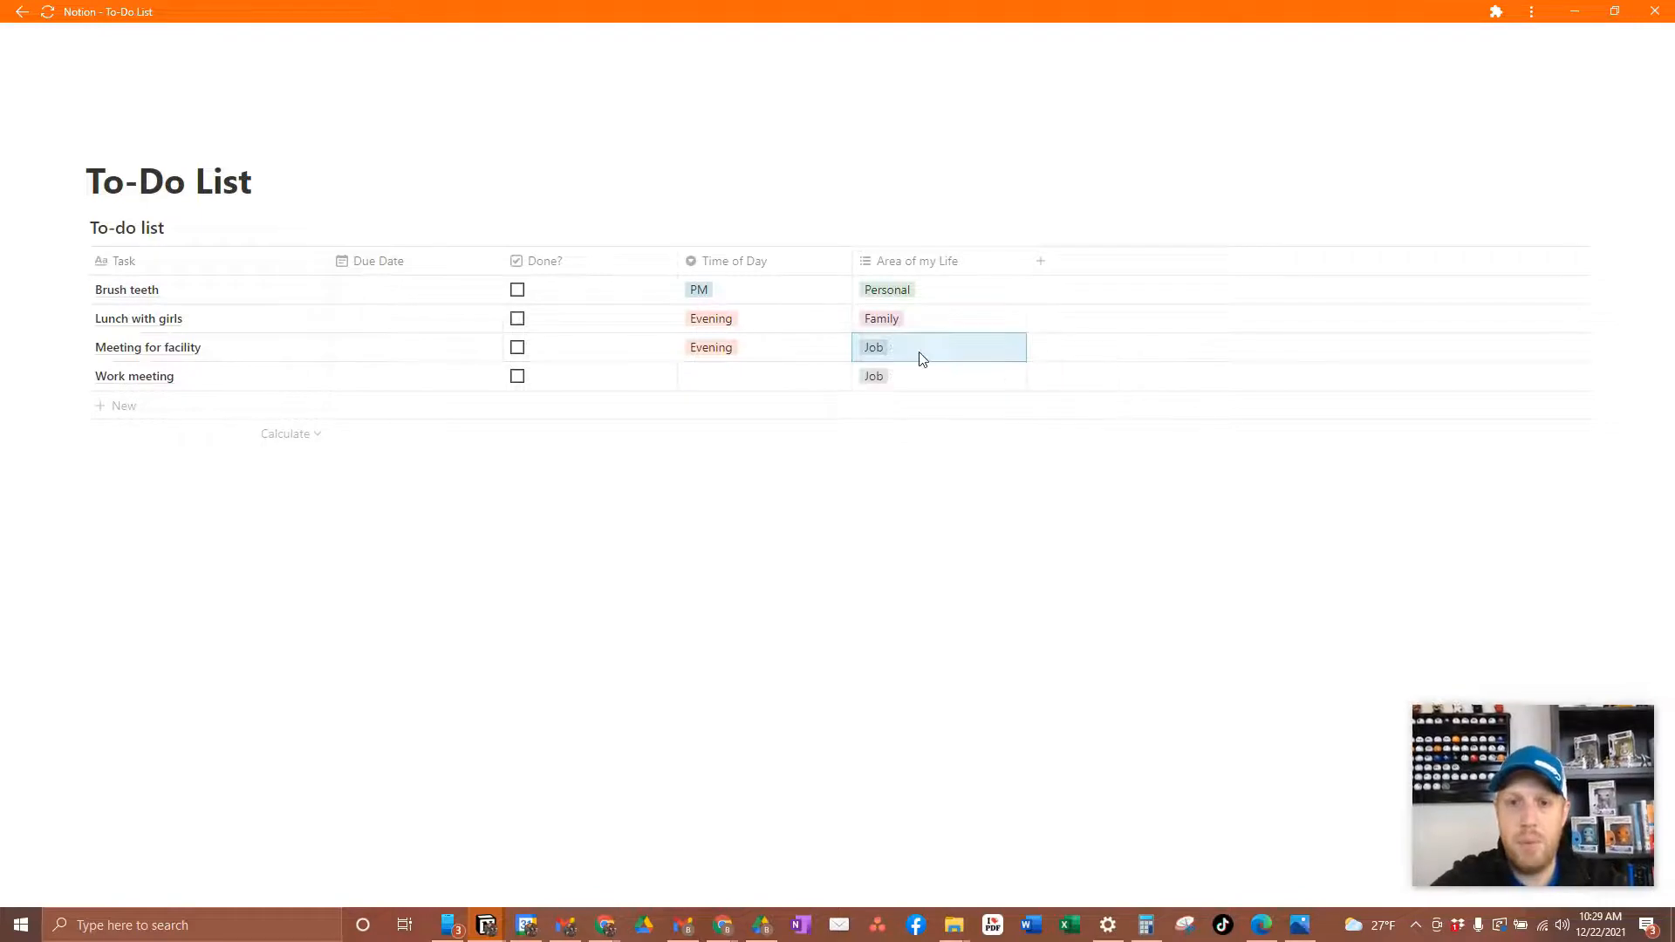
Step: Create a Facility option in Area of my Life for Meeting for facility and remove Job from that row
{"action": "left_click", "coordinate": [920, 349]}
{"action": "type", "text": "fa"}
{"action": "key", "text": "BackSpace"}
{"action": "key", "text": "BackSpace"}
{"action": "type", "text": "Faci"}
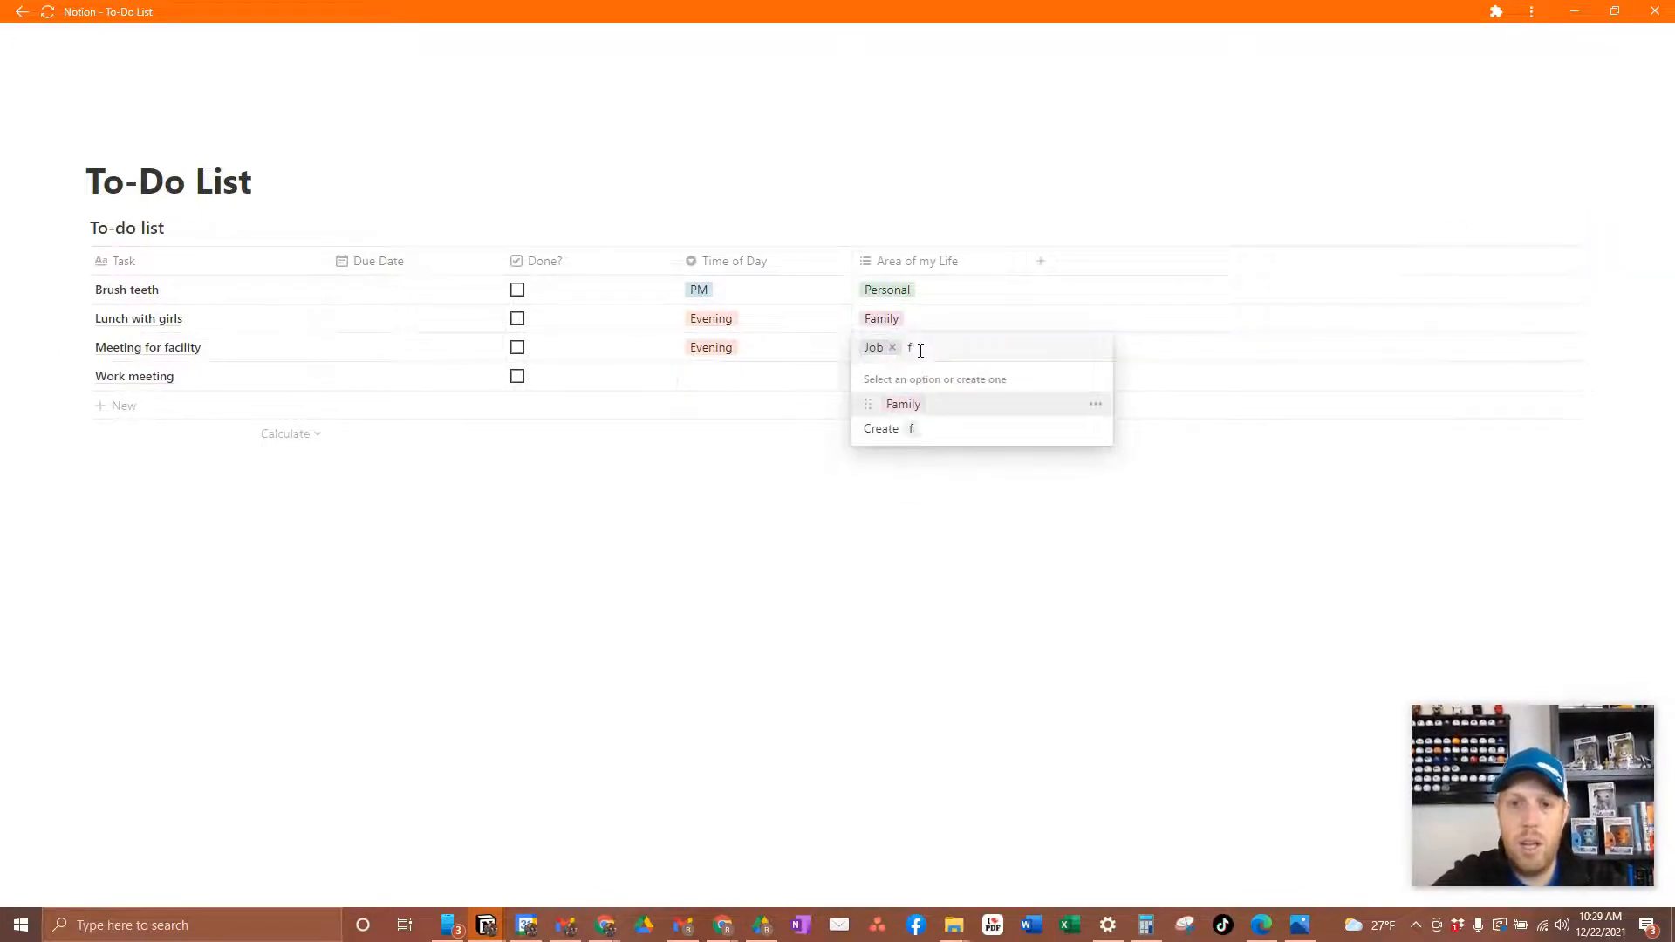
{"action": "type", "text": "lity"}
{"action": "key", "text": "Return"}
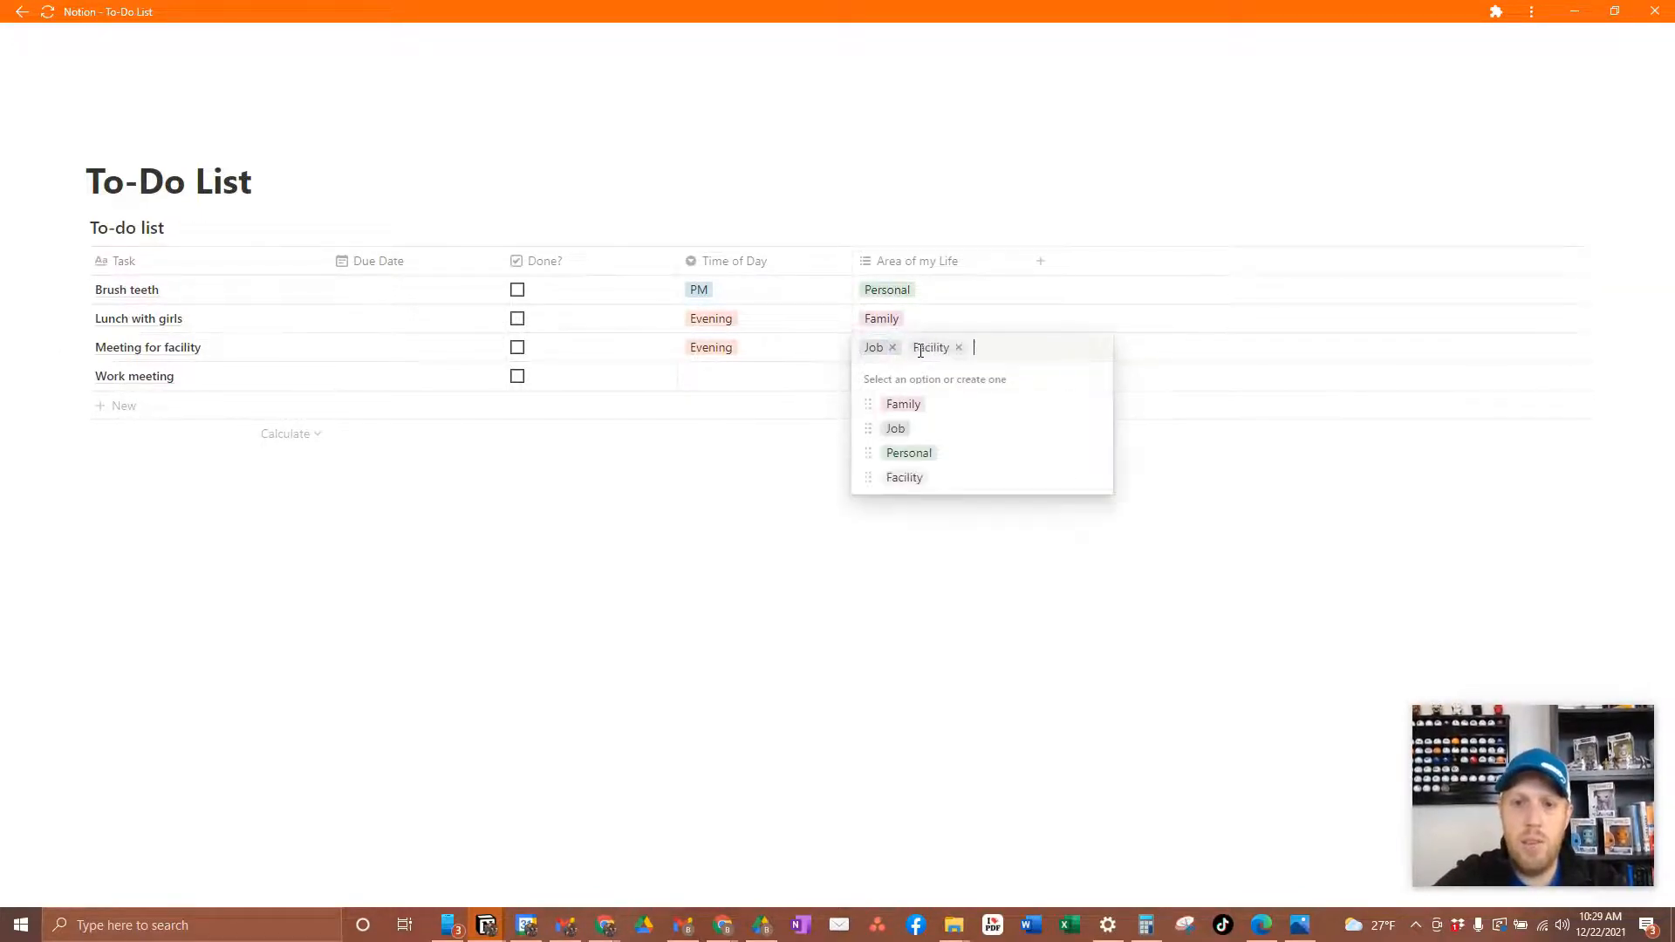
{"action": "left_click", "coordinate": [892, 347]}
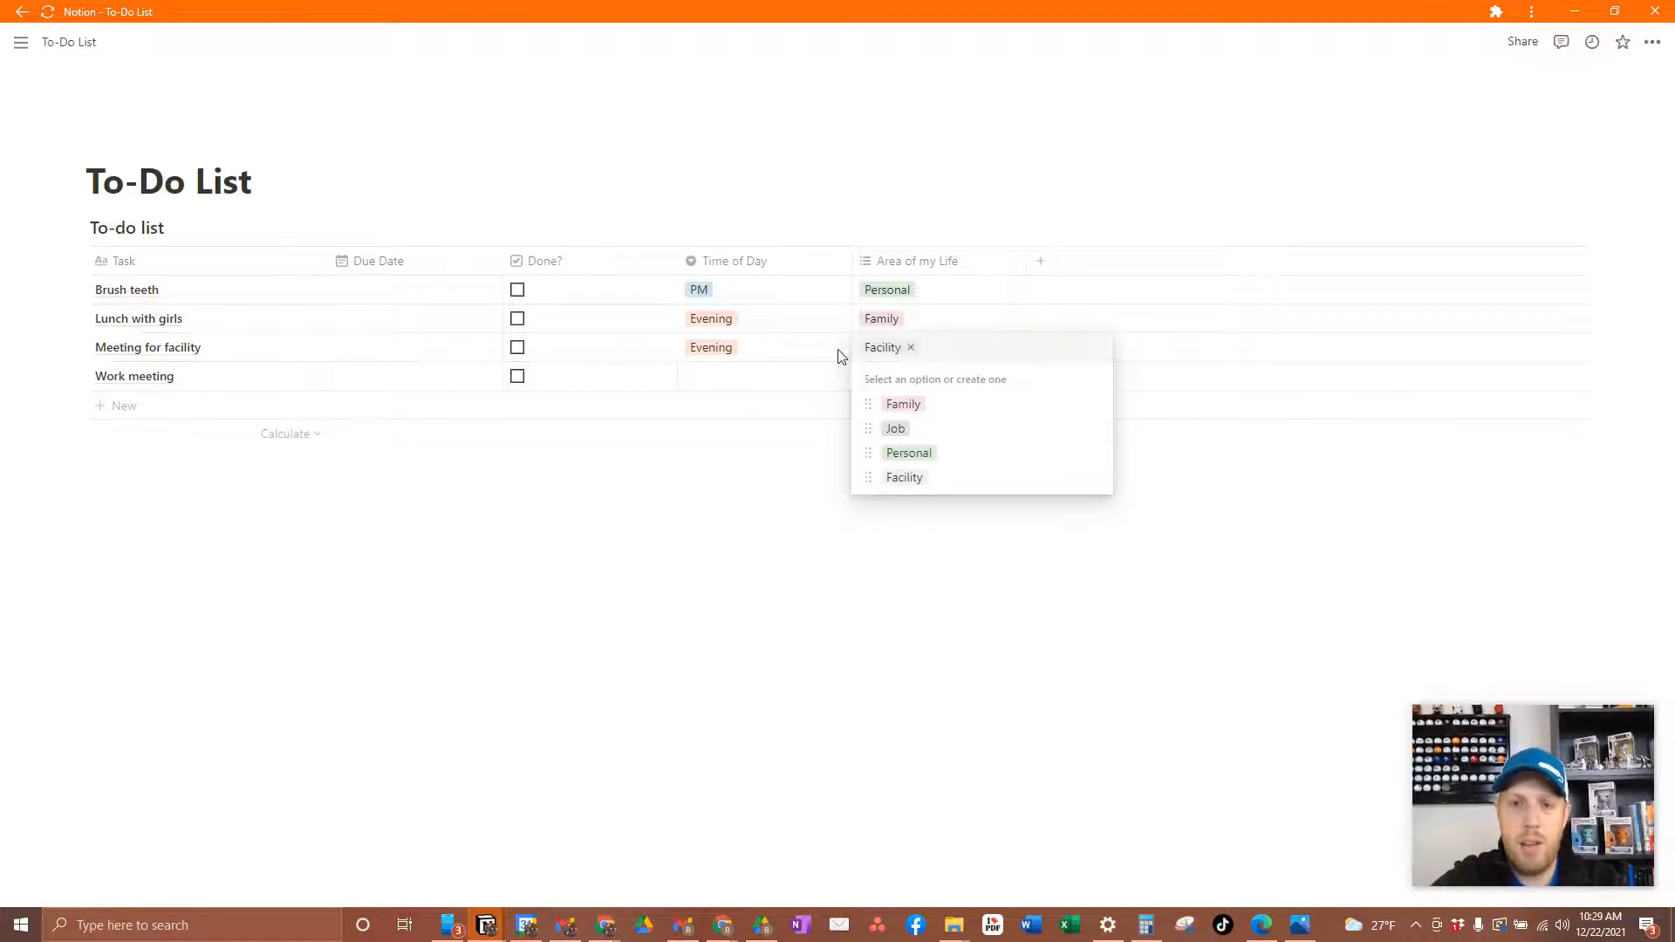
{"action": "key", "text": "Escape"}
{"action": "left_click", "coordinate": [945, 375]}
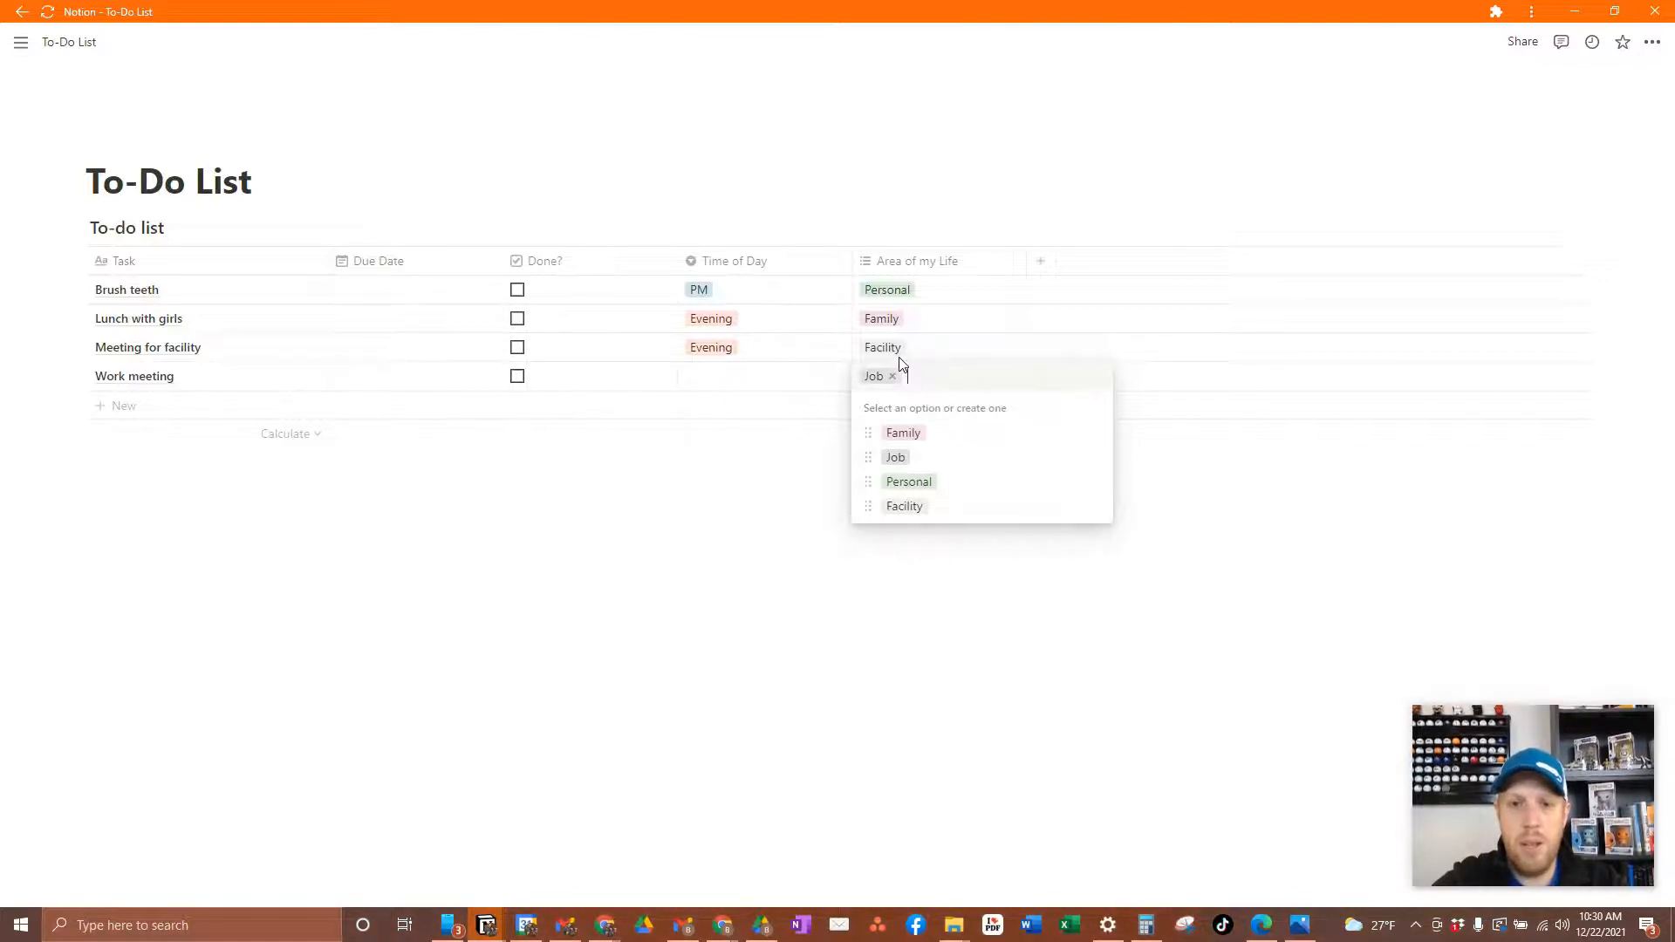
{"action": "key", "text": "Escape"}
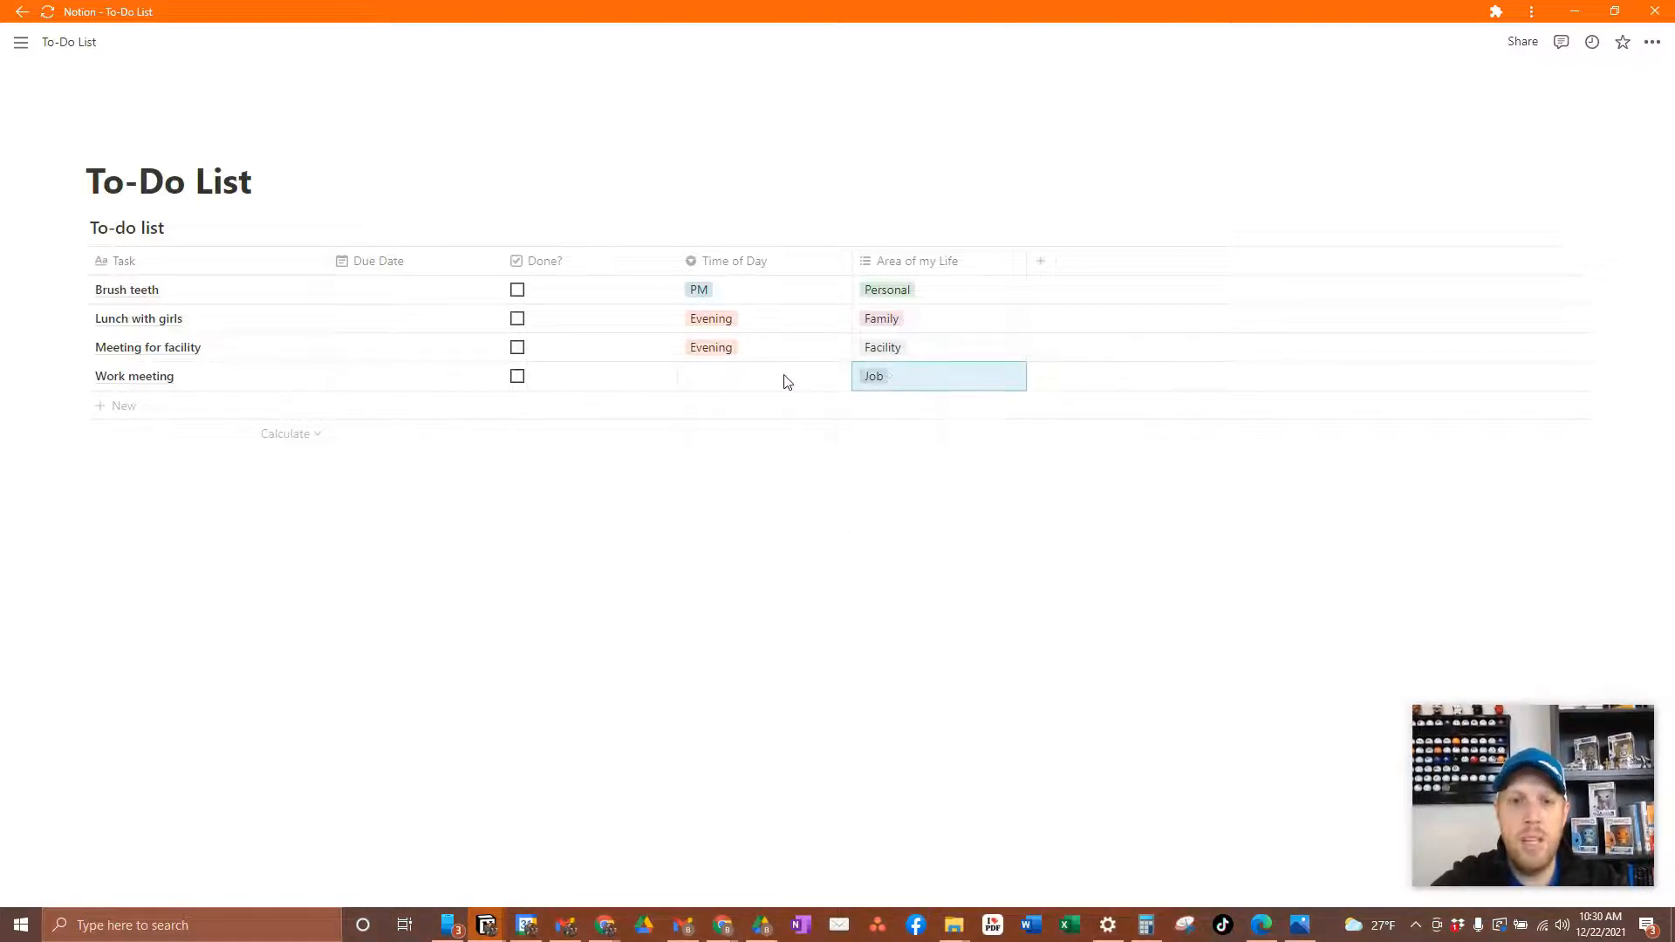
Step: Set the Time of Day to PM for Lunch with girls and AM for Brush teeth
{"action": "left_click", "coordinate": [733, 320]}
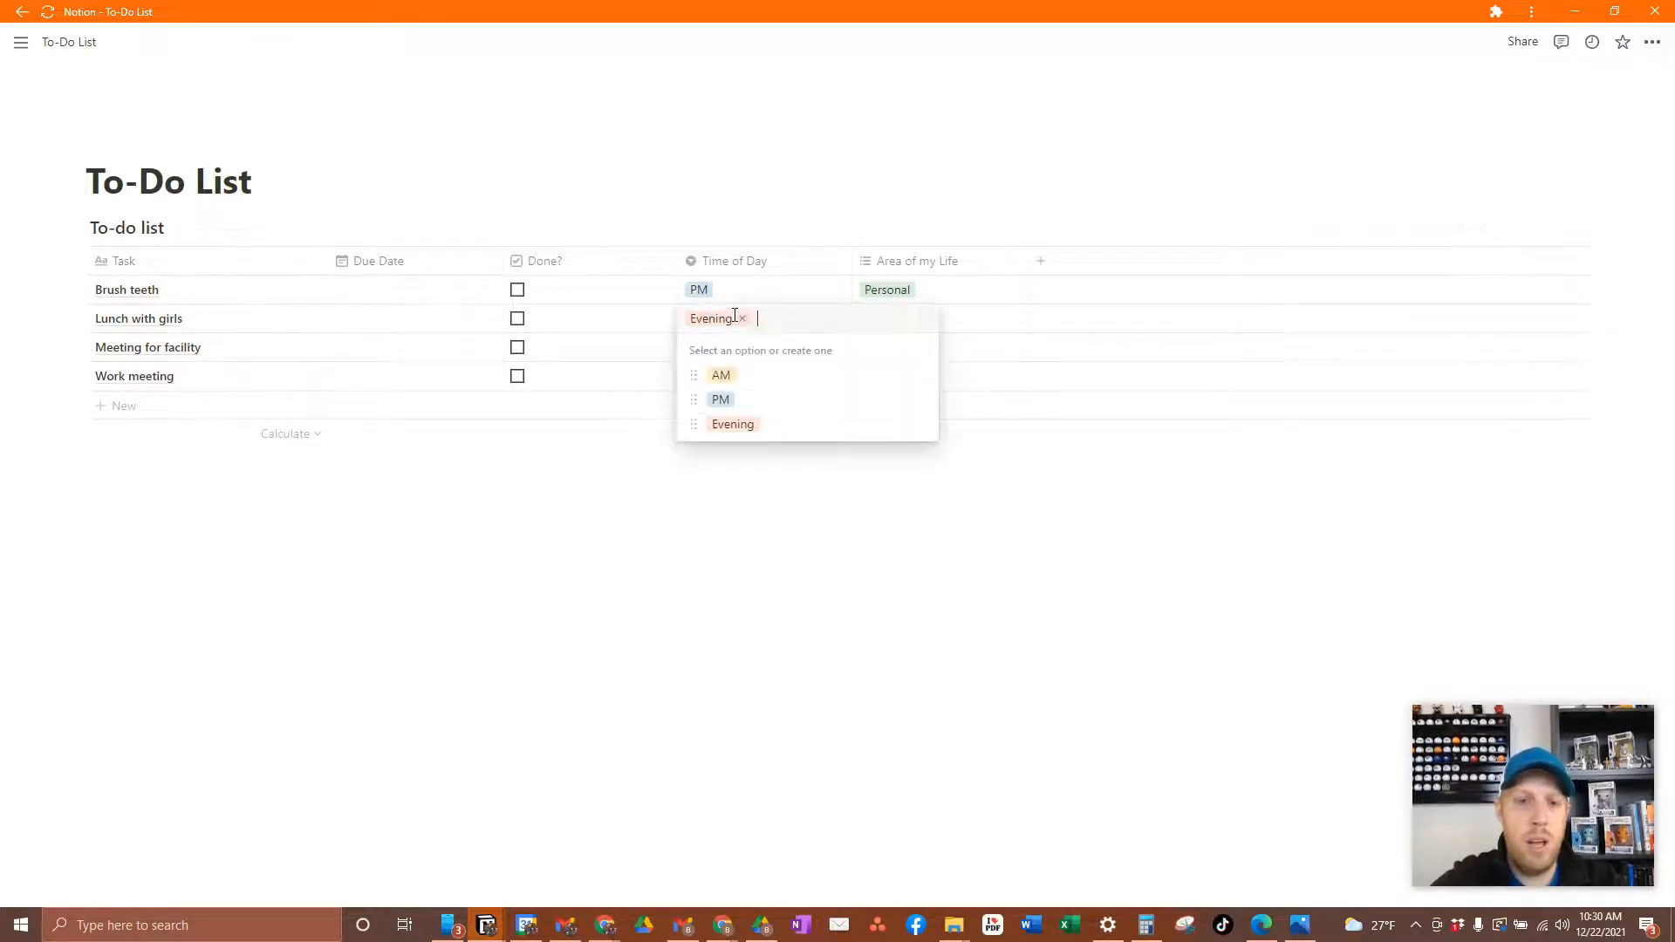
{"action": "left_click", "coordinate": [725, 397]}
{"action": "left_click", "coordinate": [709, 295]}
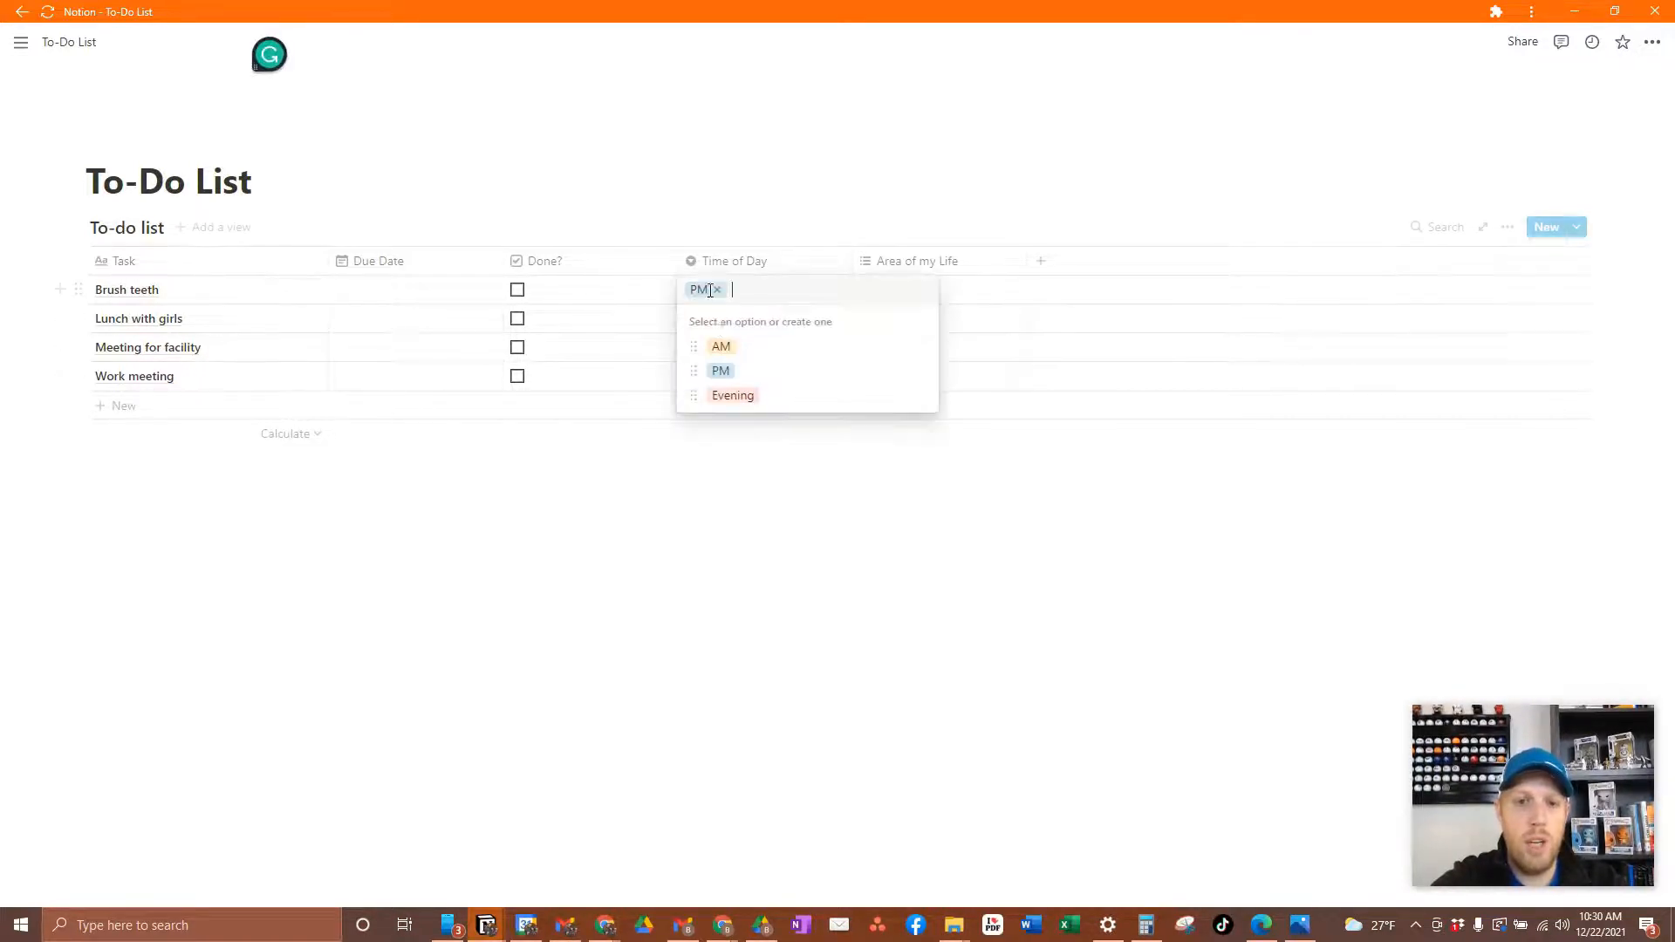
{"action": "left_click", "coordinate": [714, 342]}
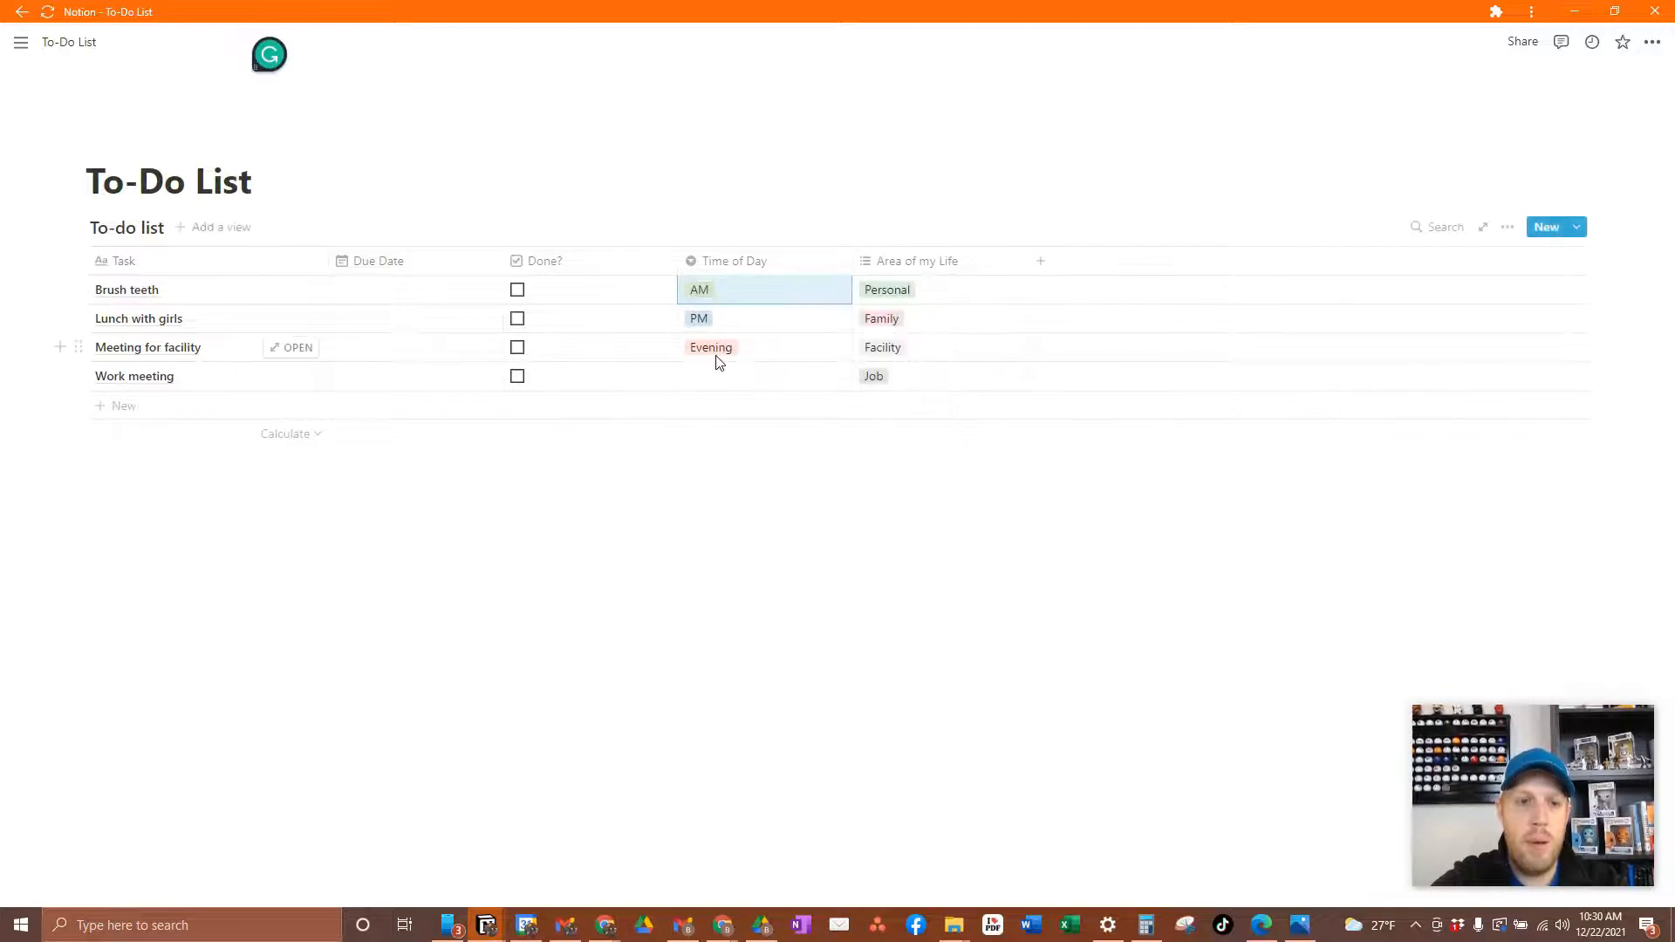
Step: Set the Time of Day to PM for Meeting for facility and AM for Work meeting
{"action": "left_click", "coordinate": [718, 362]}
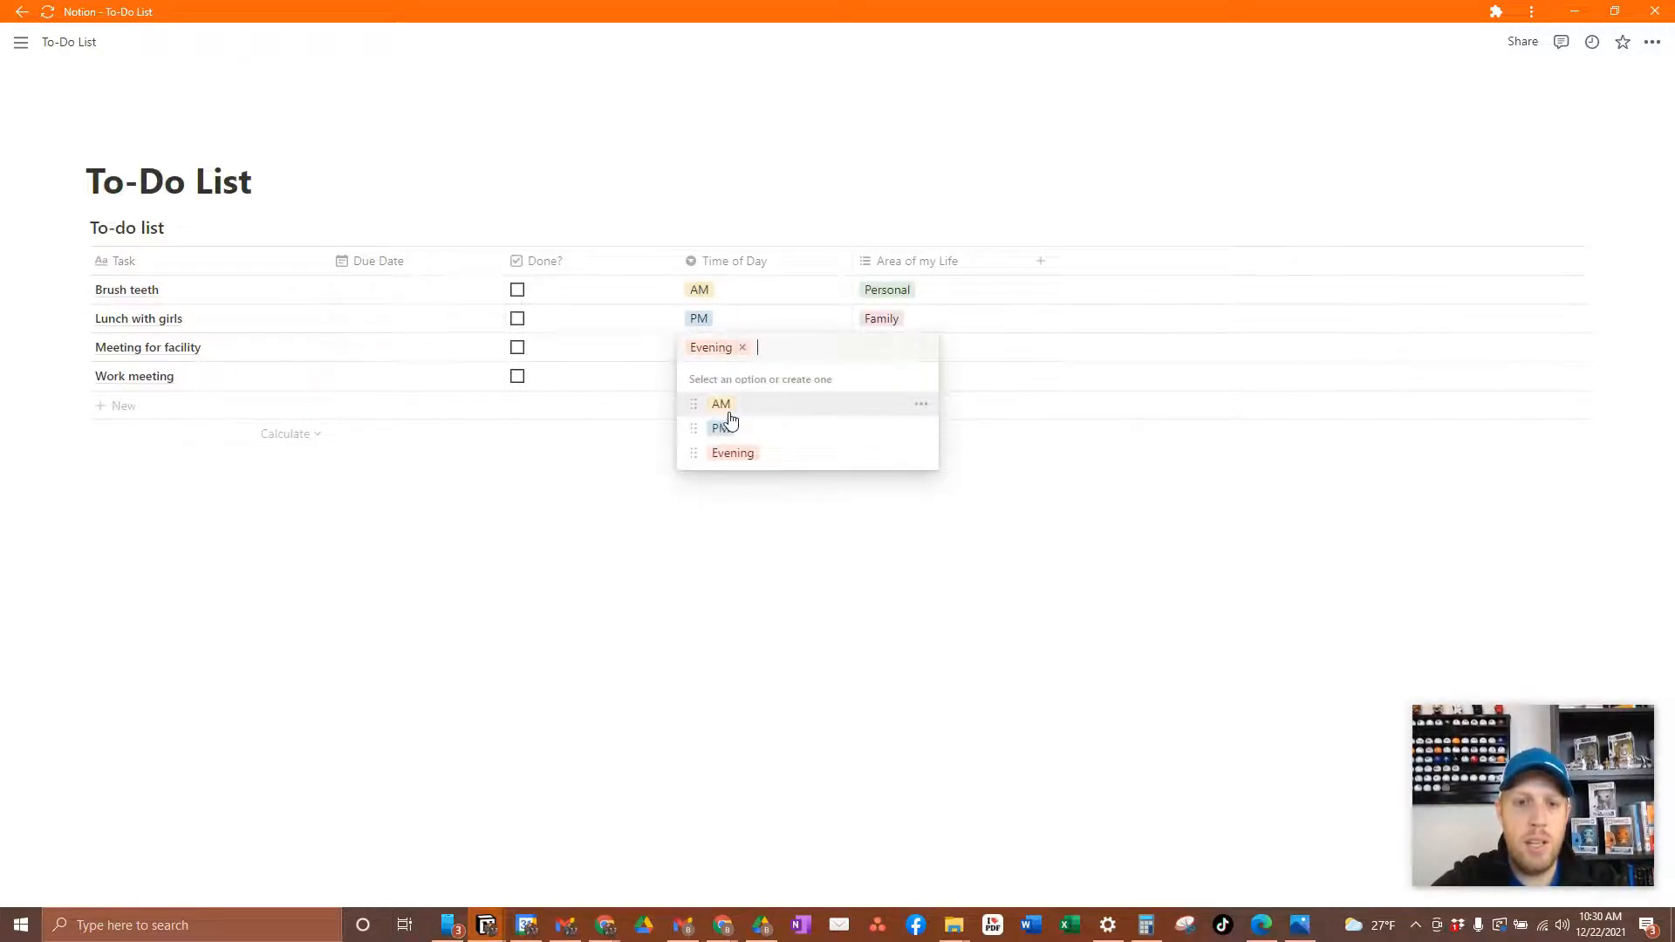
{"action": "left_click", "coordinate": [721, 428]}
{"action": "left_click", "coordinate": [737, 378]}
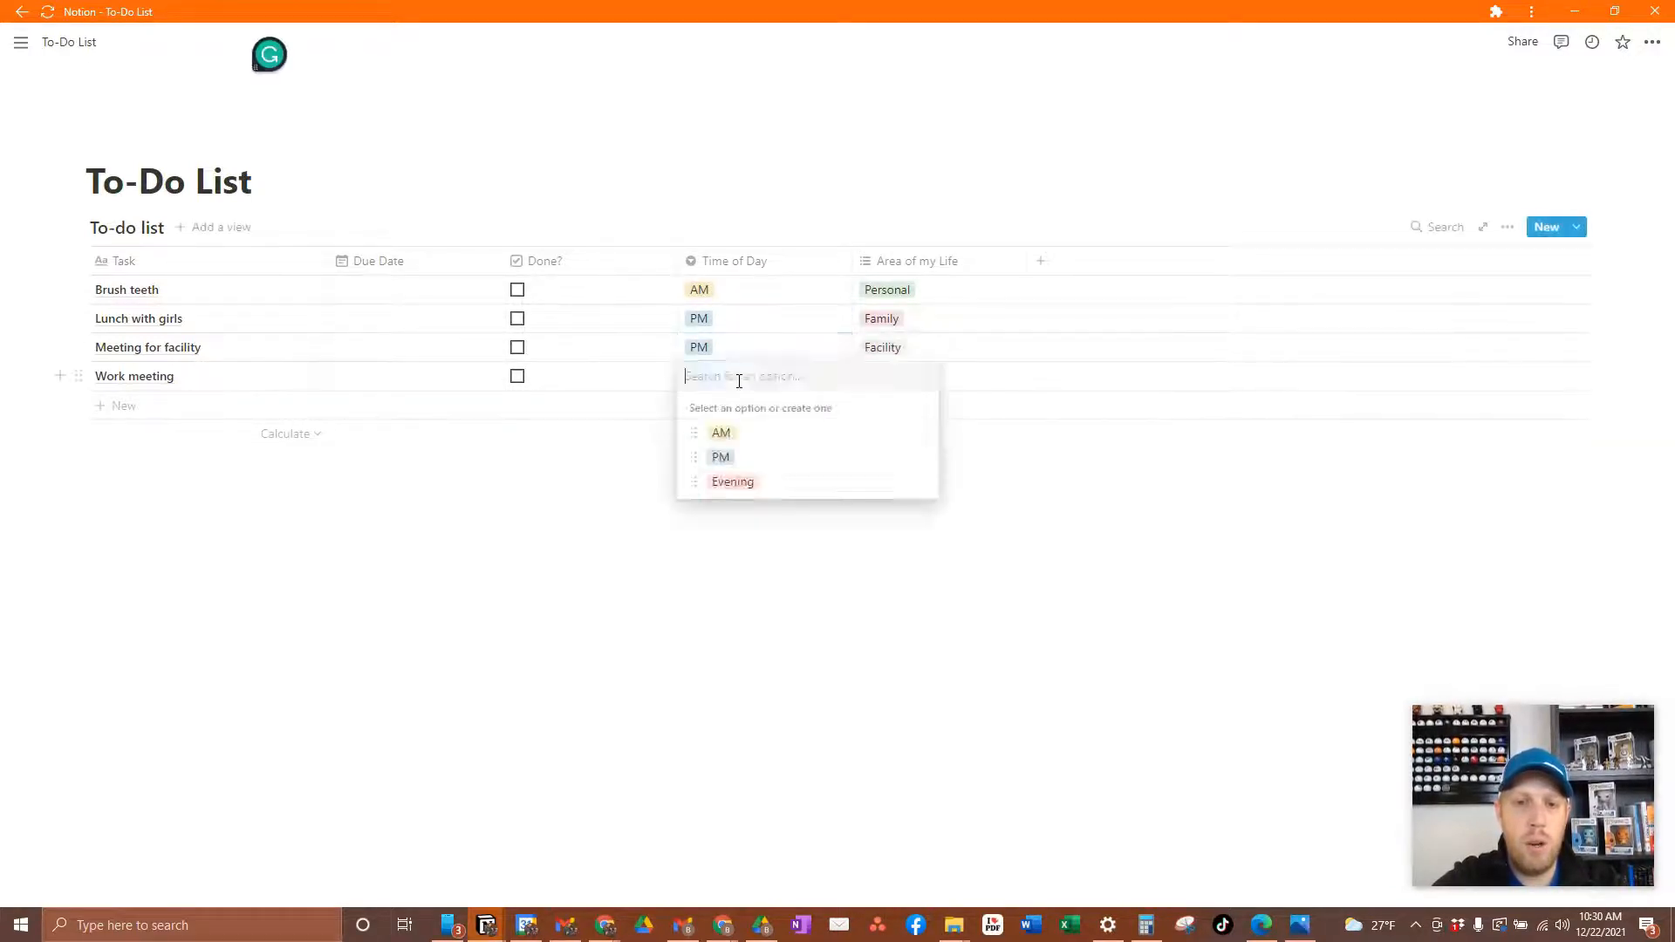
{"action": "left_click", "coordinate": [722, 432]}
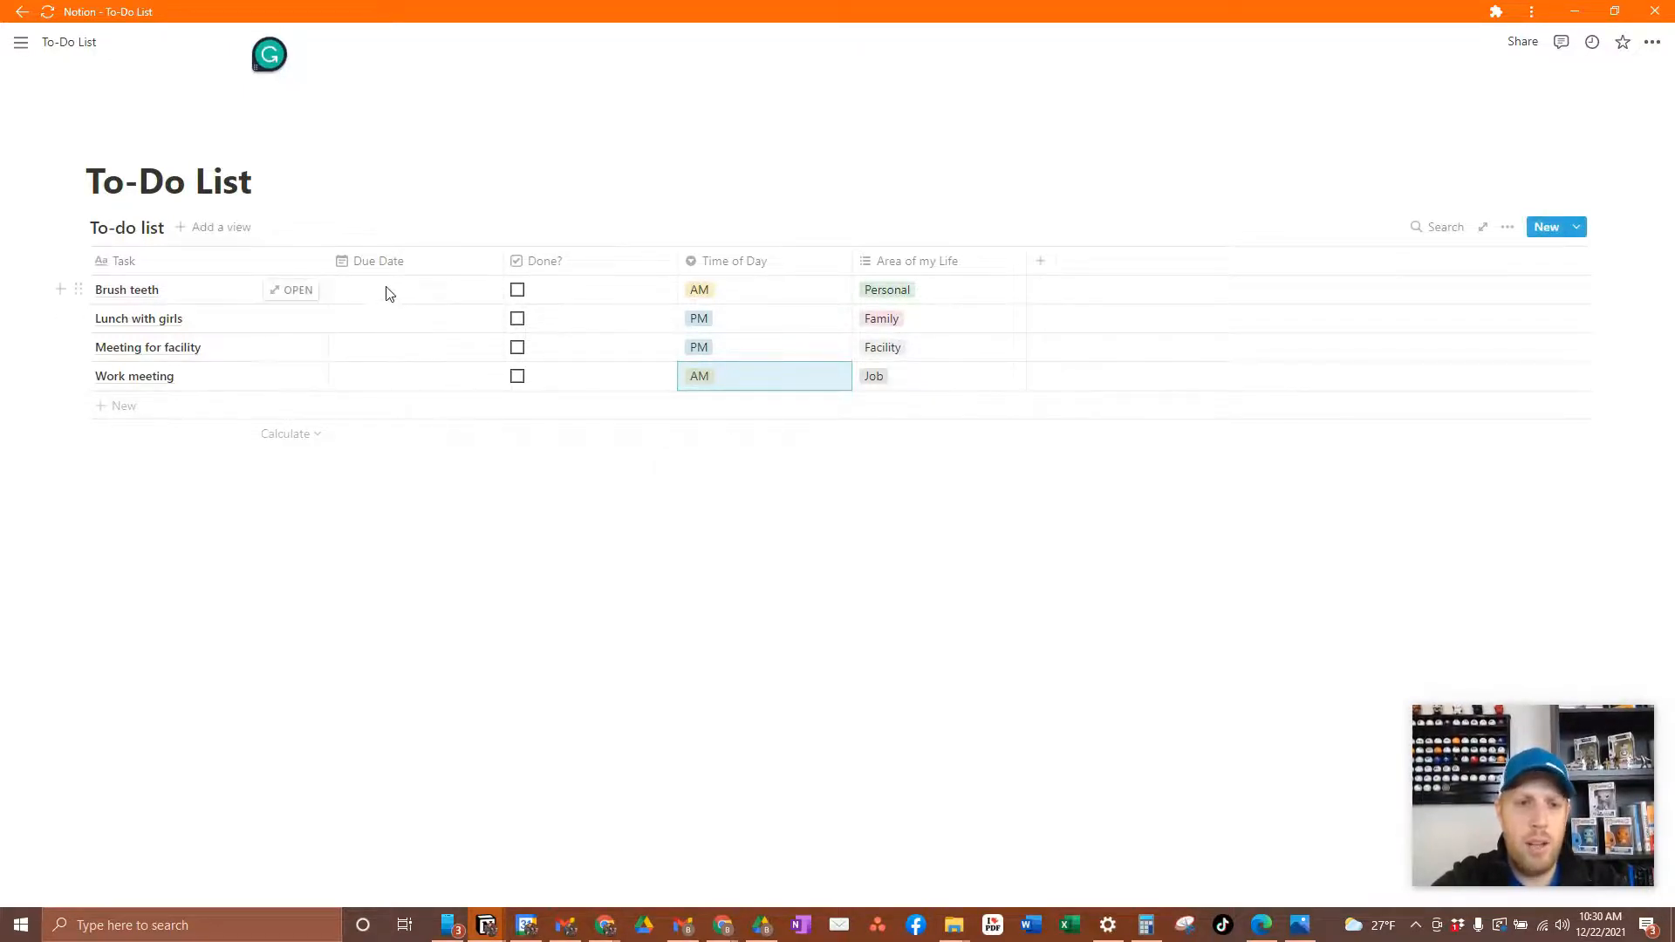
Step: Set the Due Date to December 22, 2021 for Brush teeth and December 23, 2021 for Lunch with girls
{"action": "left_click", "coordinate": [390, 294]}
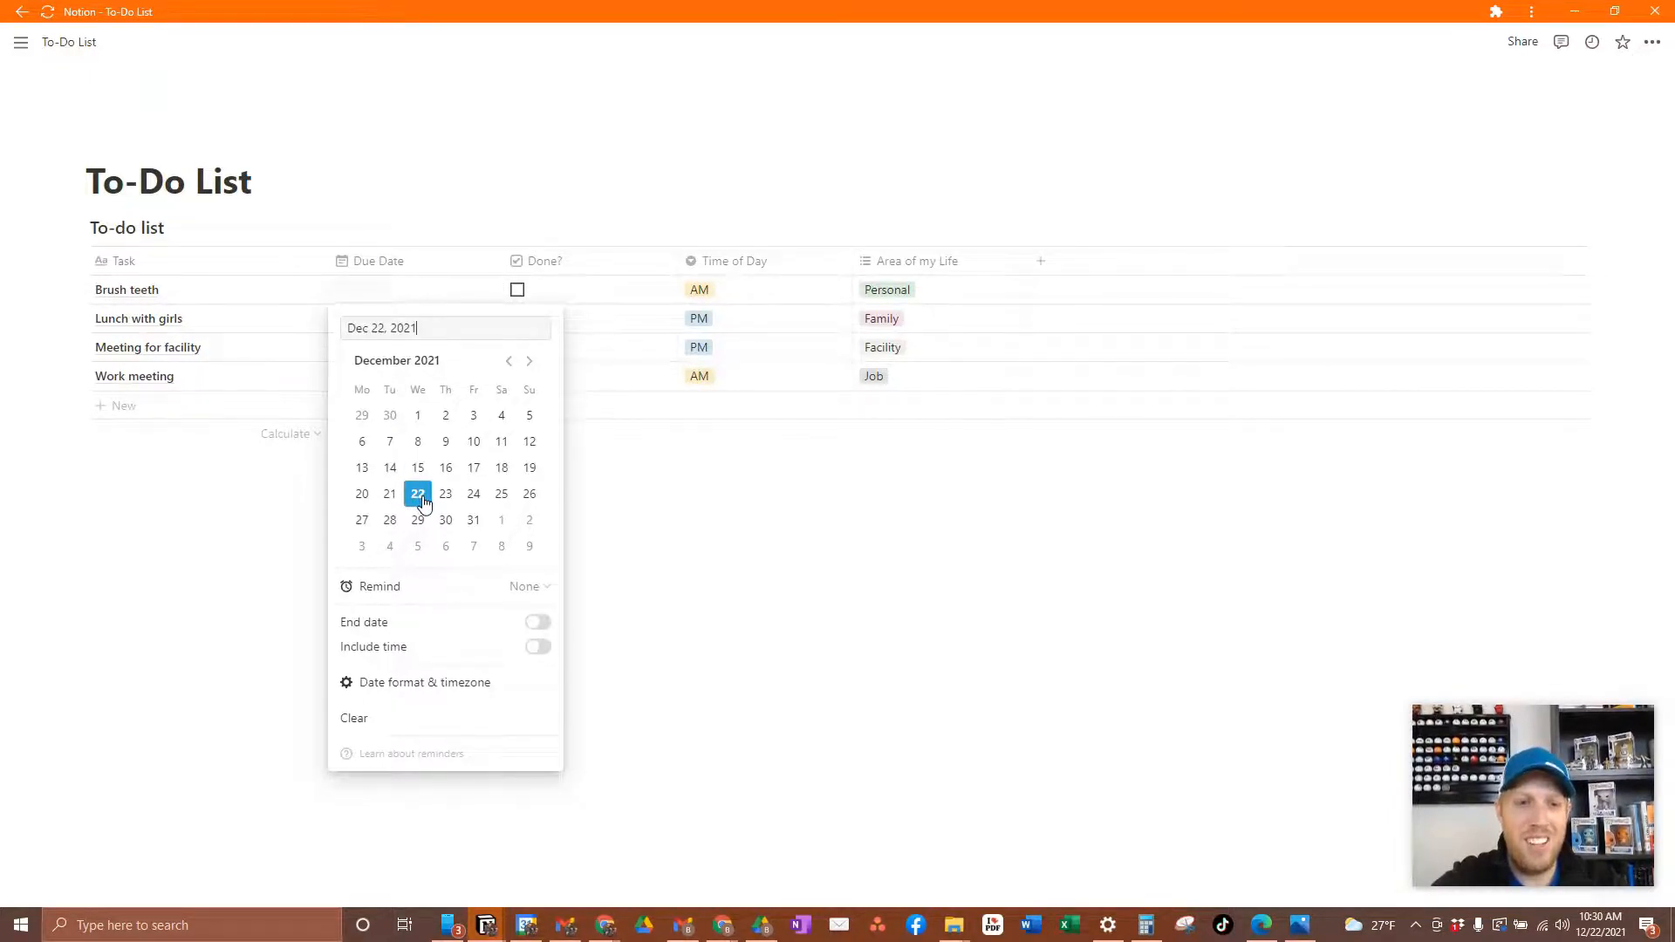
{"action": "left_click", "coordinate": [419, 495]}
{"action": "left_click", "coordinate": [307, 333]}
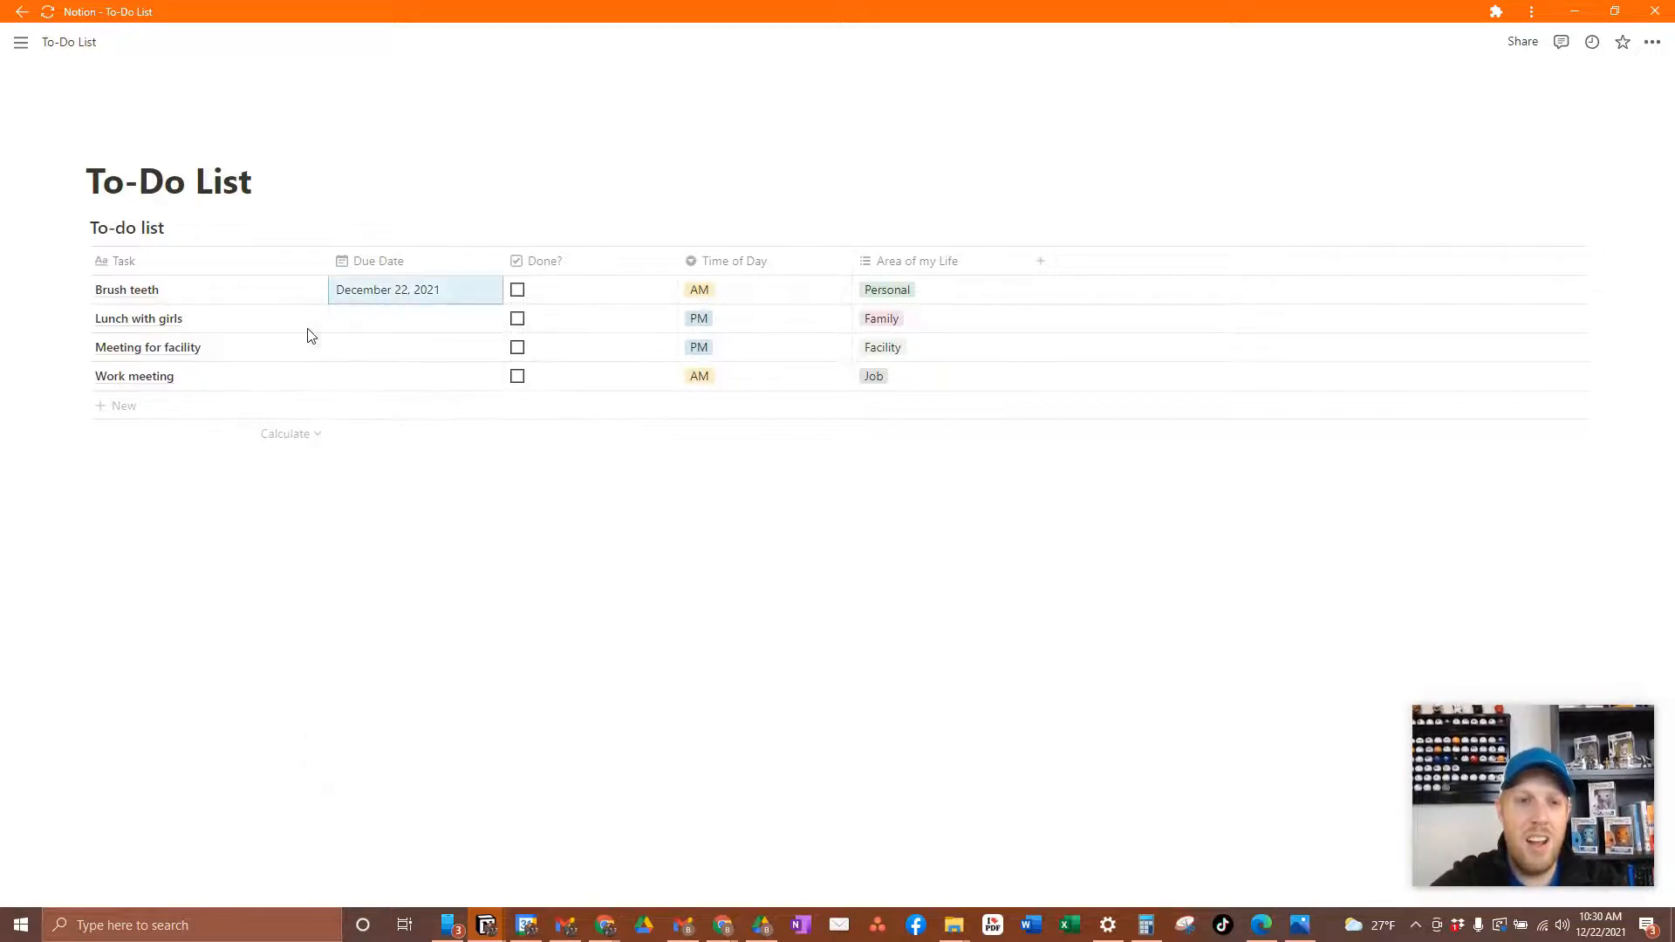
{"action": "left_click", "coordinate": [384, 324]}
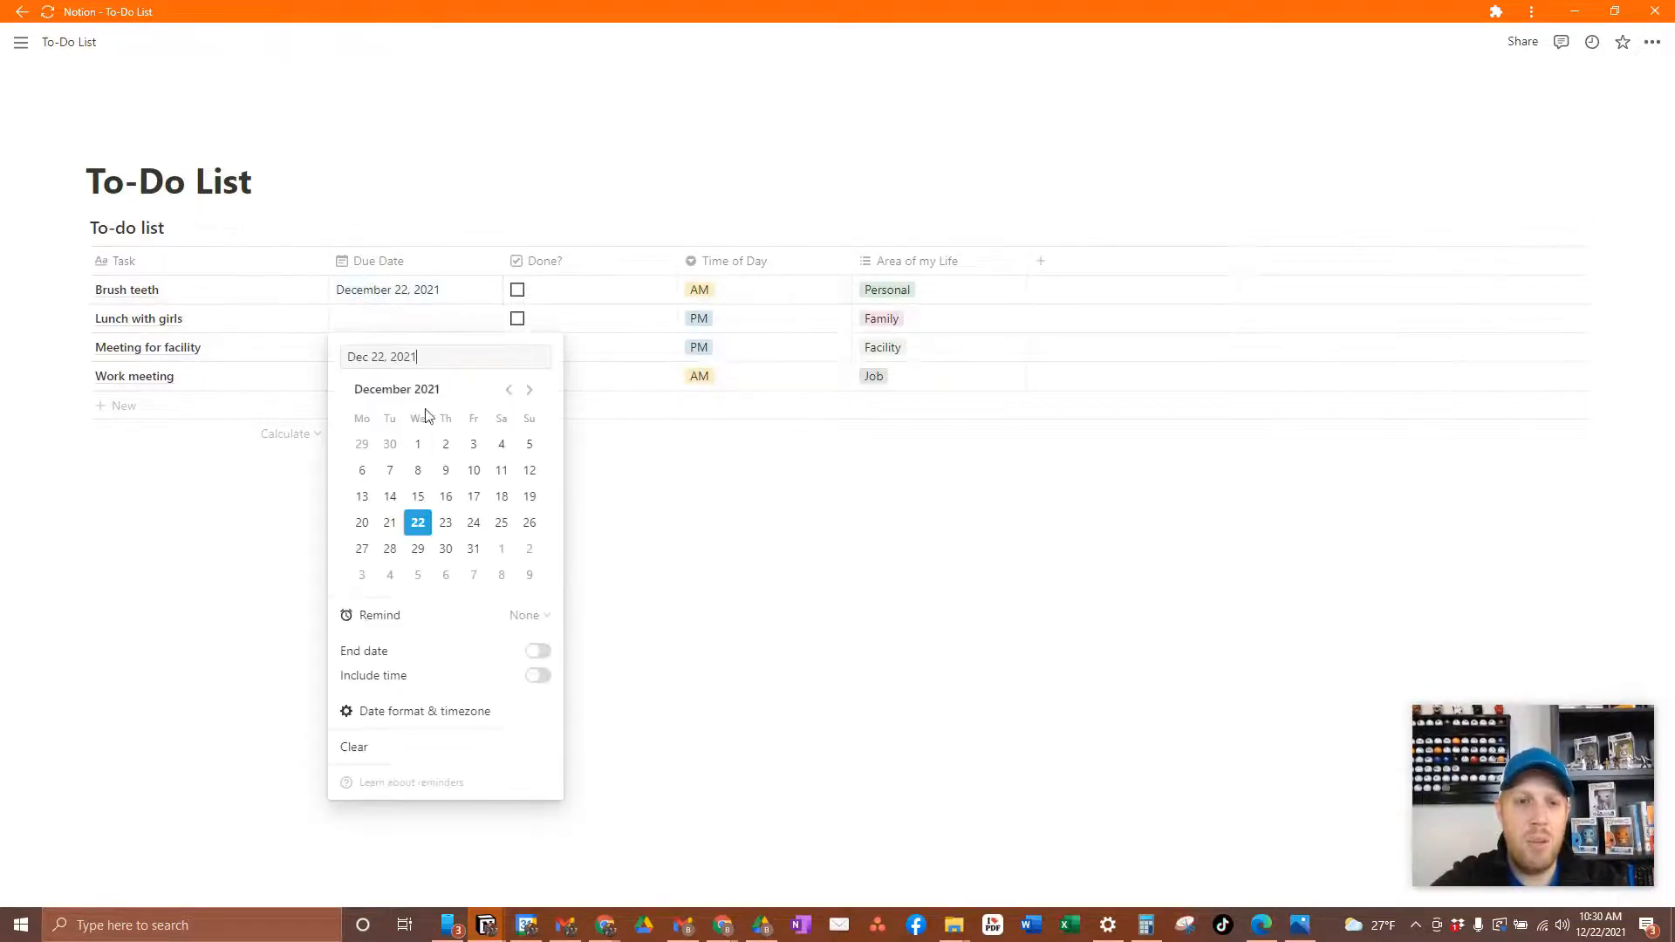
{"action": "left_click", "coordinate": [447, 523]}
{"action": "left_click", "coordinate": [414, 319]}
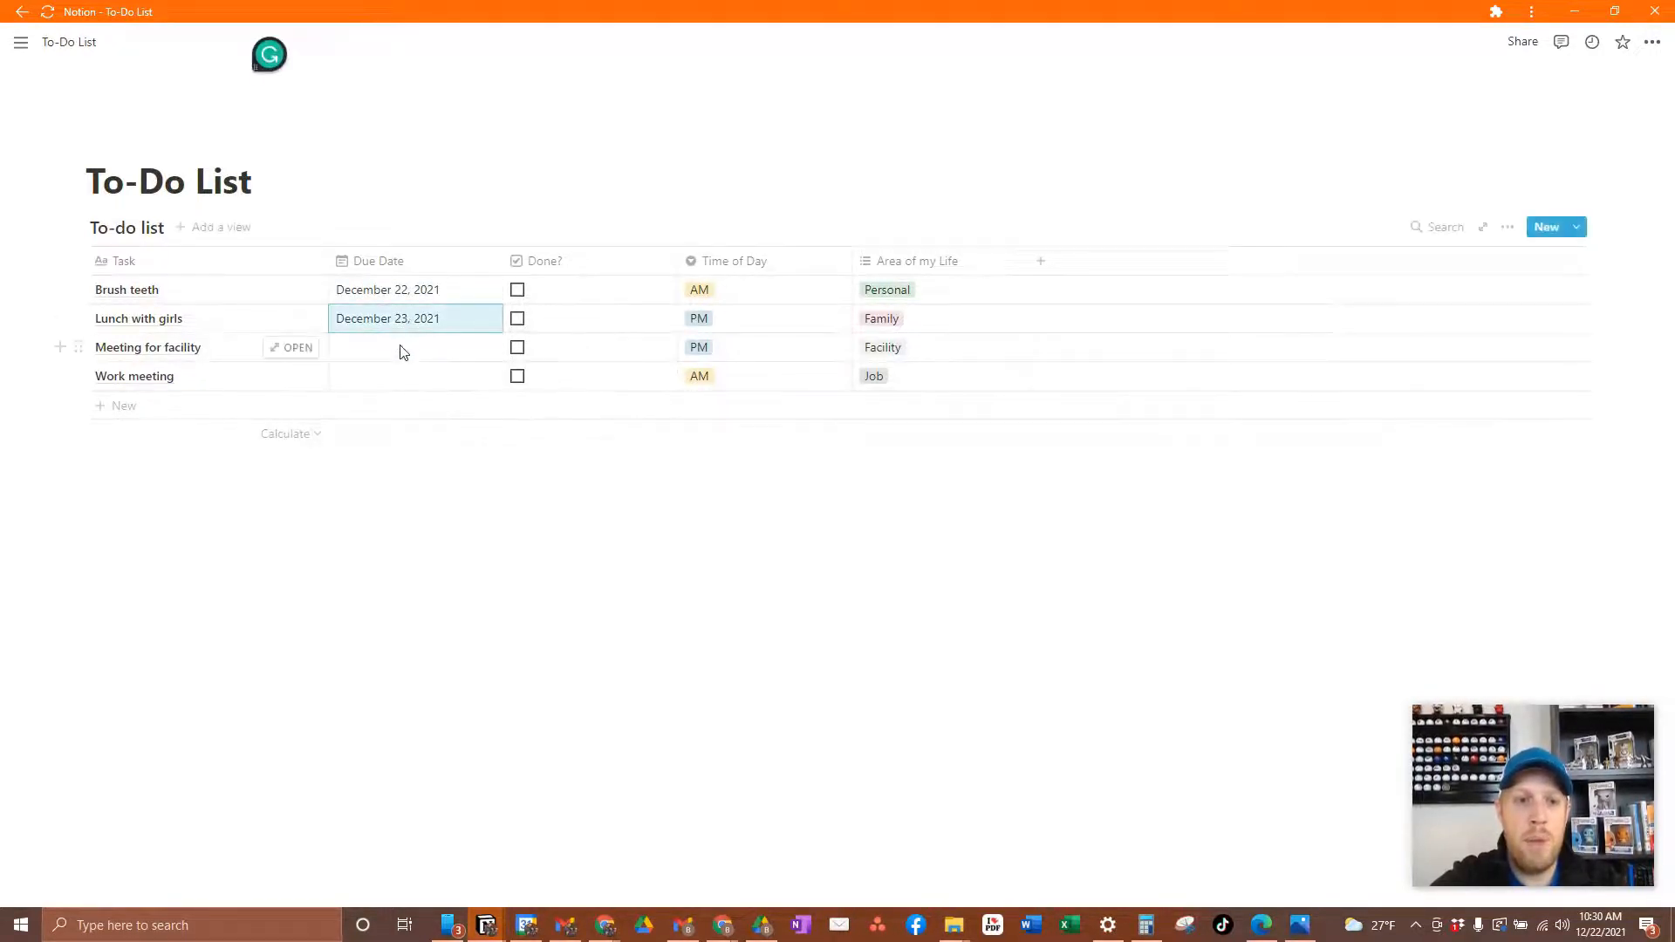
Step: Set the Due Date to December 27, 2021 for Meeting for facility and December 29, 2021 for Work meeting
{"action": "left_click", "coordinate": [403, 352]}
{"action": "left_click", "coordinate": [362, 578]}
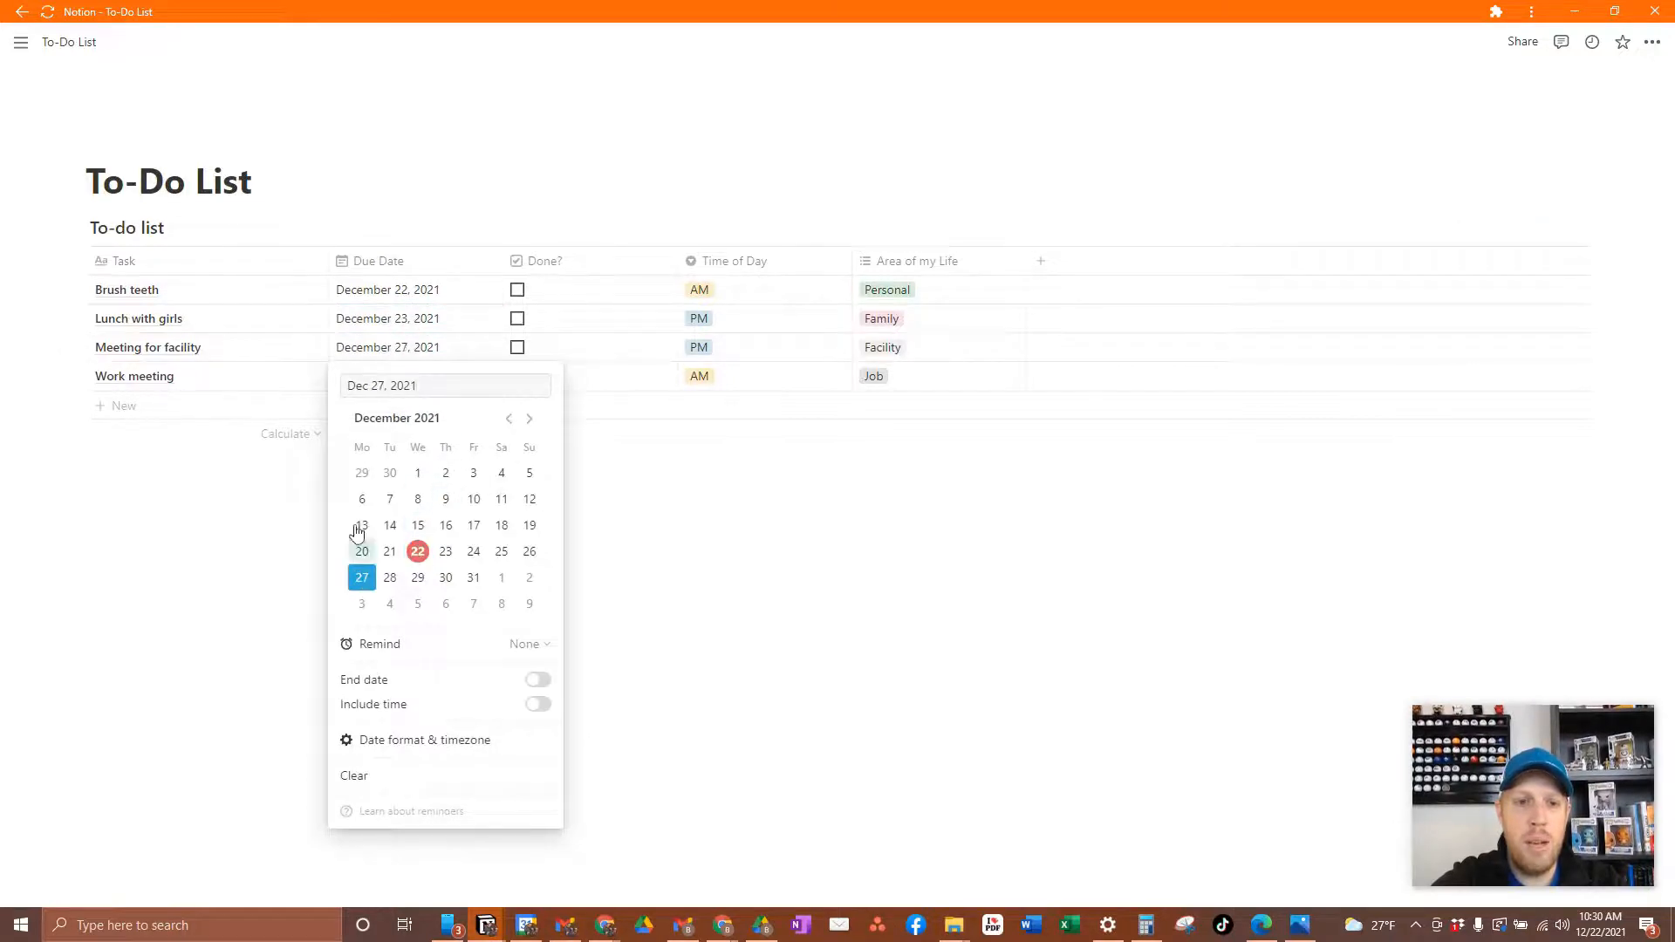
{"action": "left_click", "coordinate": [391, 333]}
{"action": "left_click", "coordinate": [381, 380]}
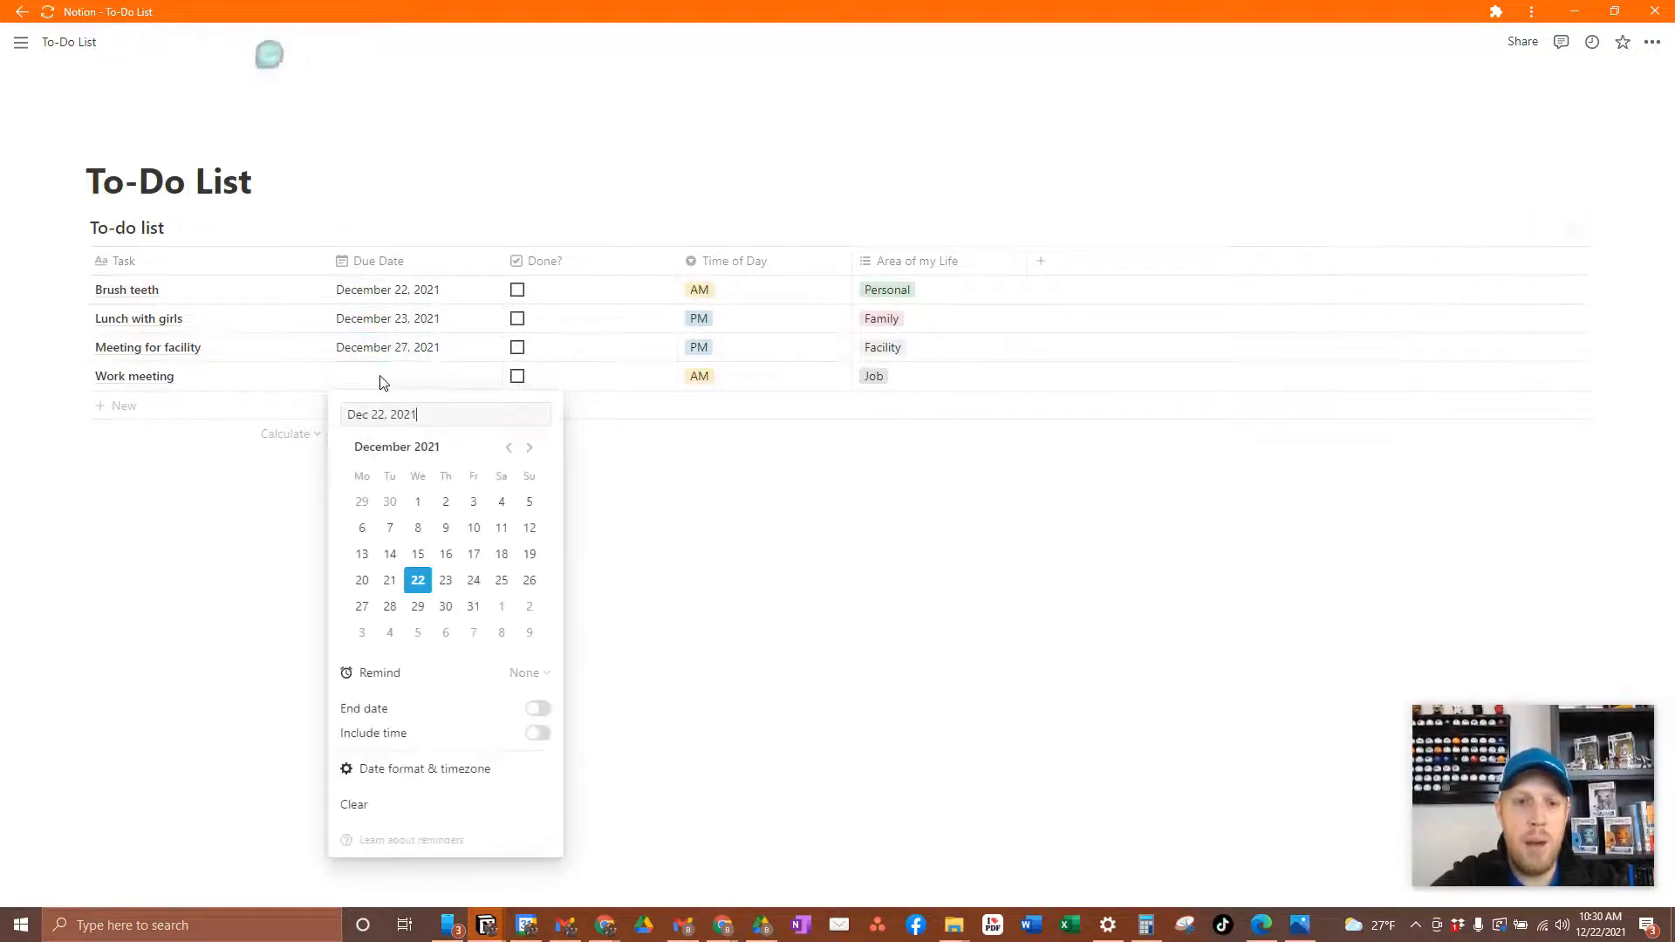
{"action": "left_click", "coordinate": [418, 608]}
{"action": "key", "text": "Escape"}
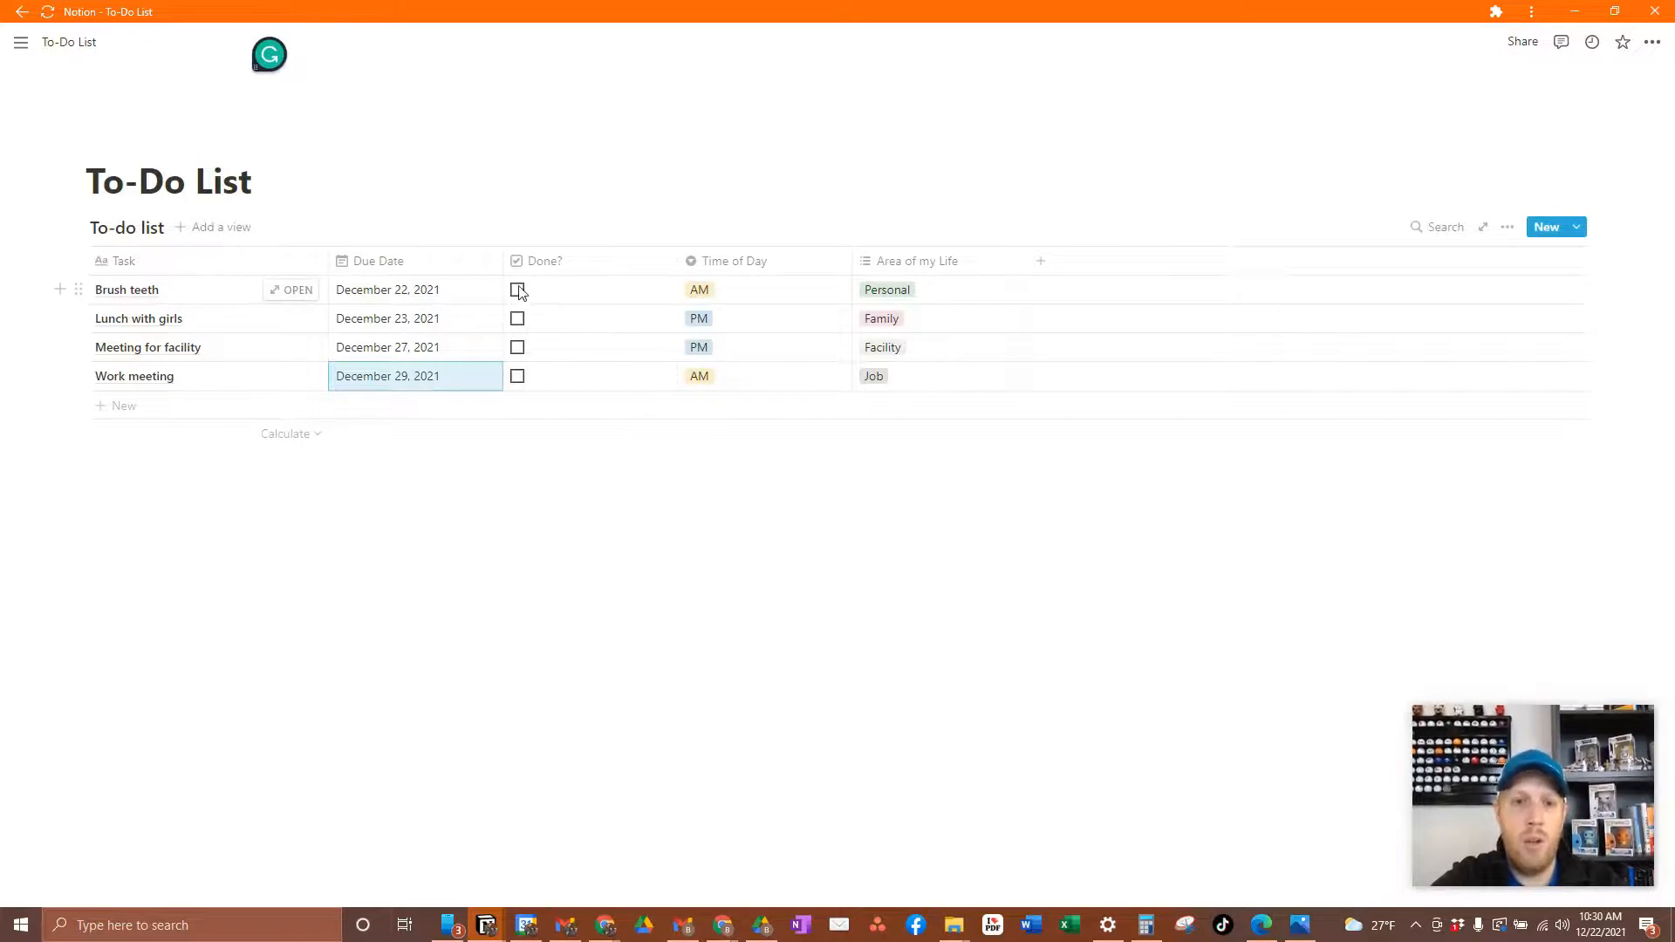
Step: Mark the Lunch with girls task as done, leaving Brush teeth not done
{"action": "left_click", "coordinate": [517, 291]}
{"action": "left_click", "coordinate": [517, 319]}
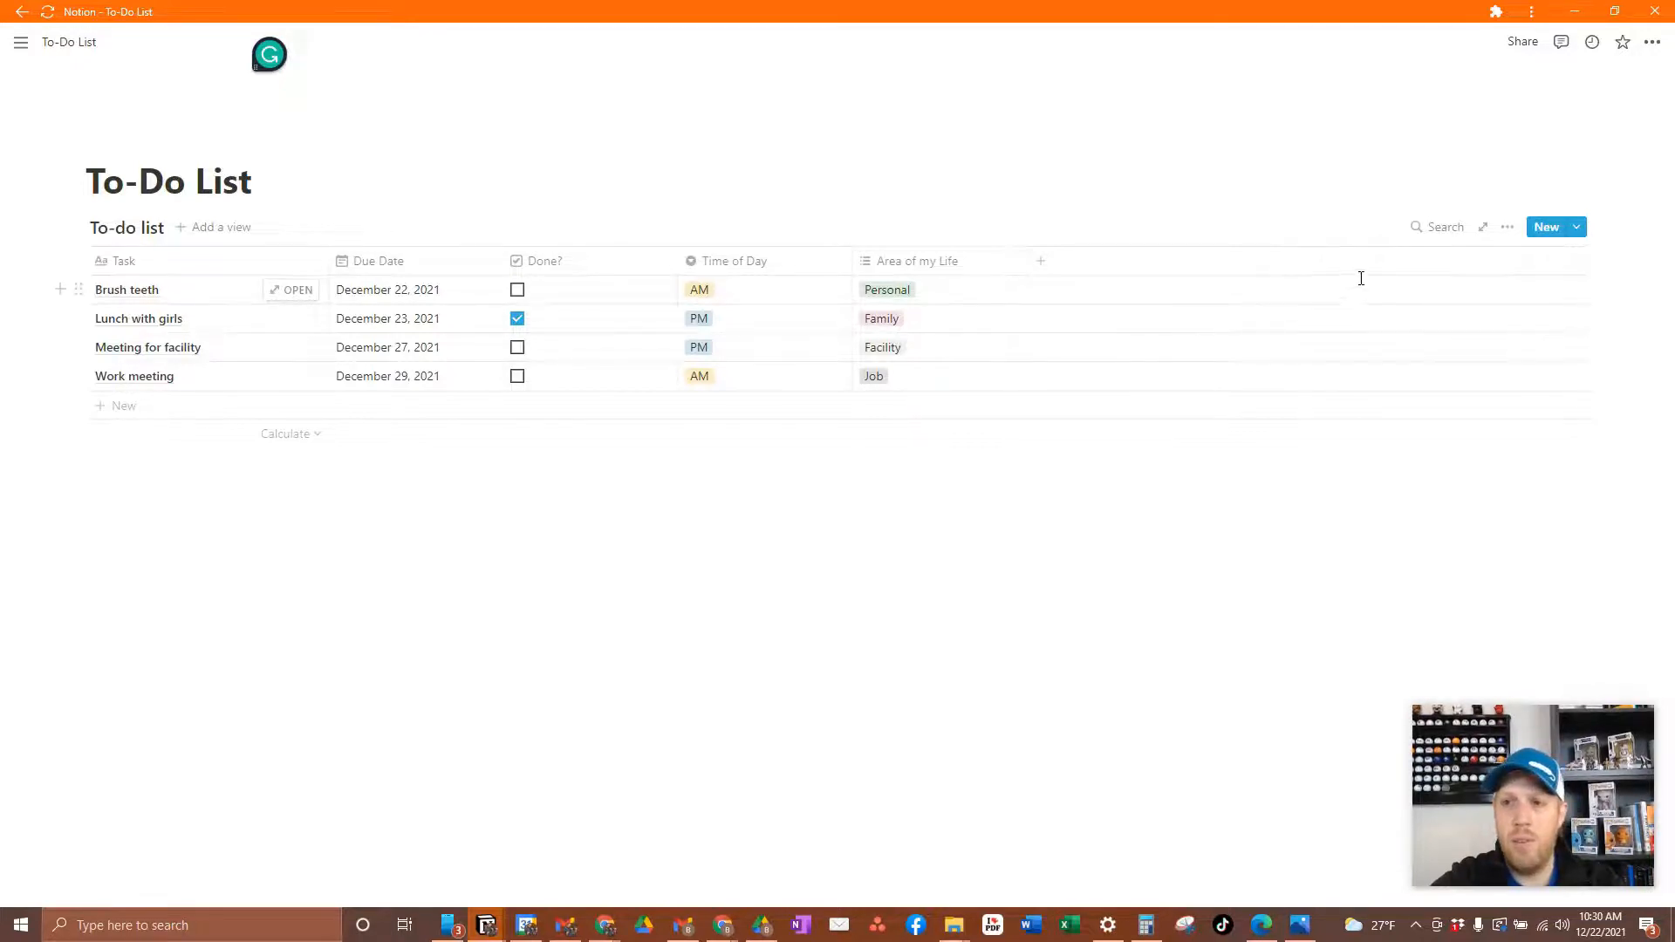
Step: Add a filter group to the to-do list's default view where Due Date is Today
{"action": "left_click", "coordinate": [1510, 227]}
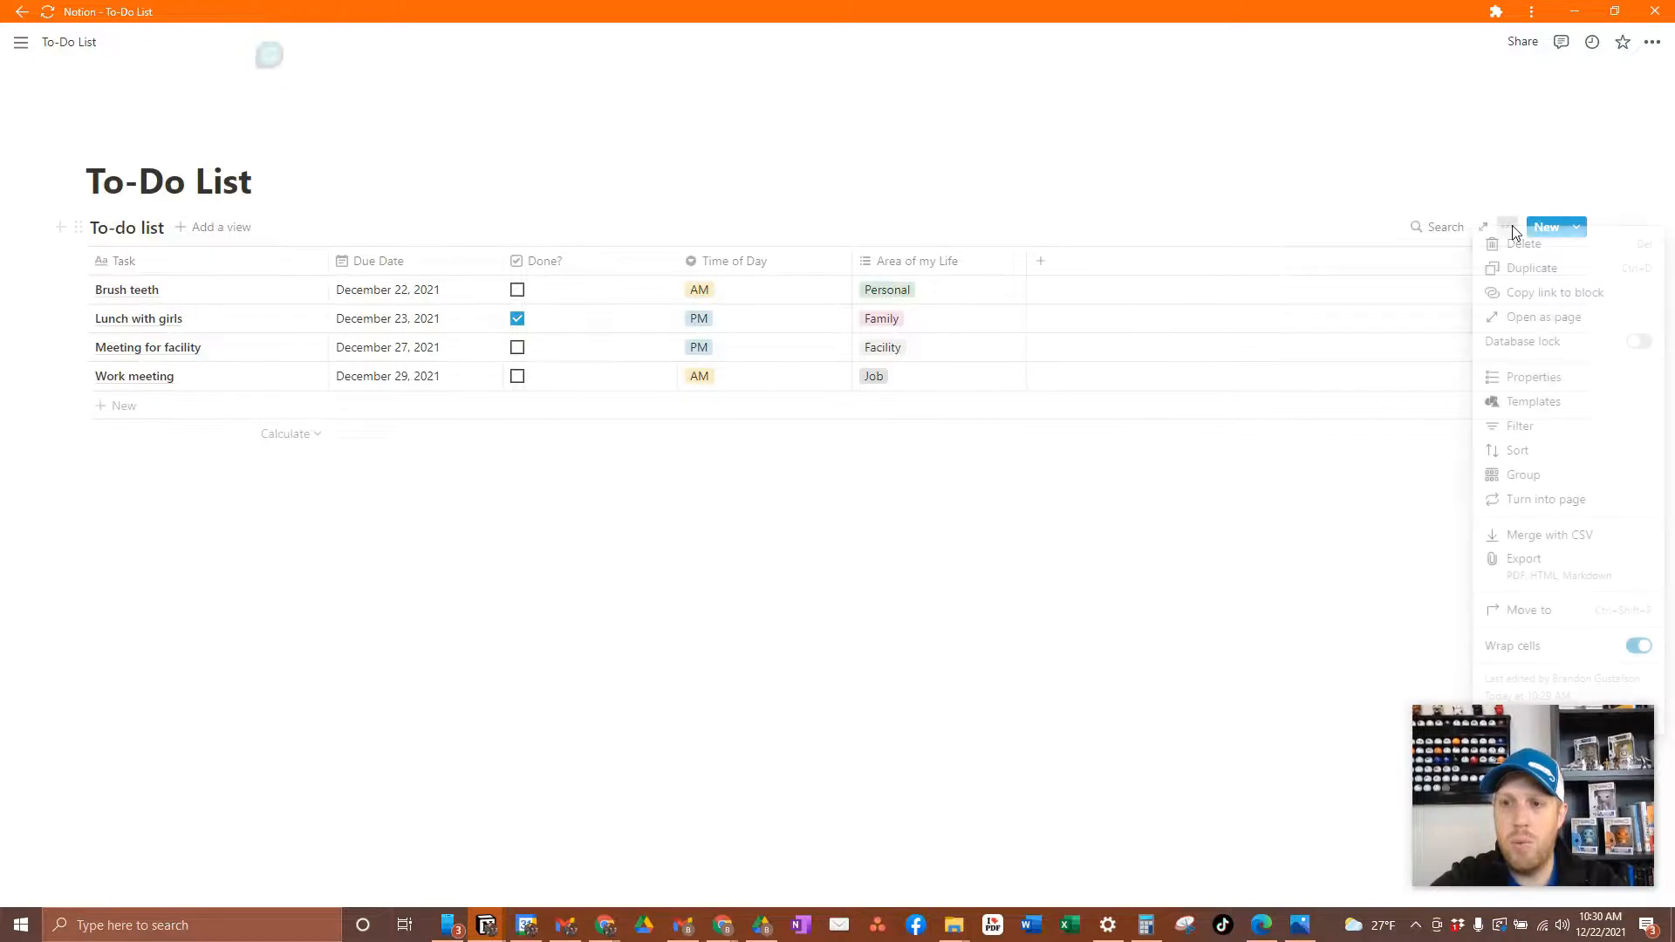
{"action": "left_click", "coordinate": [1514, 427]}
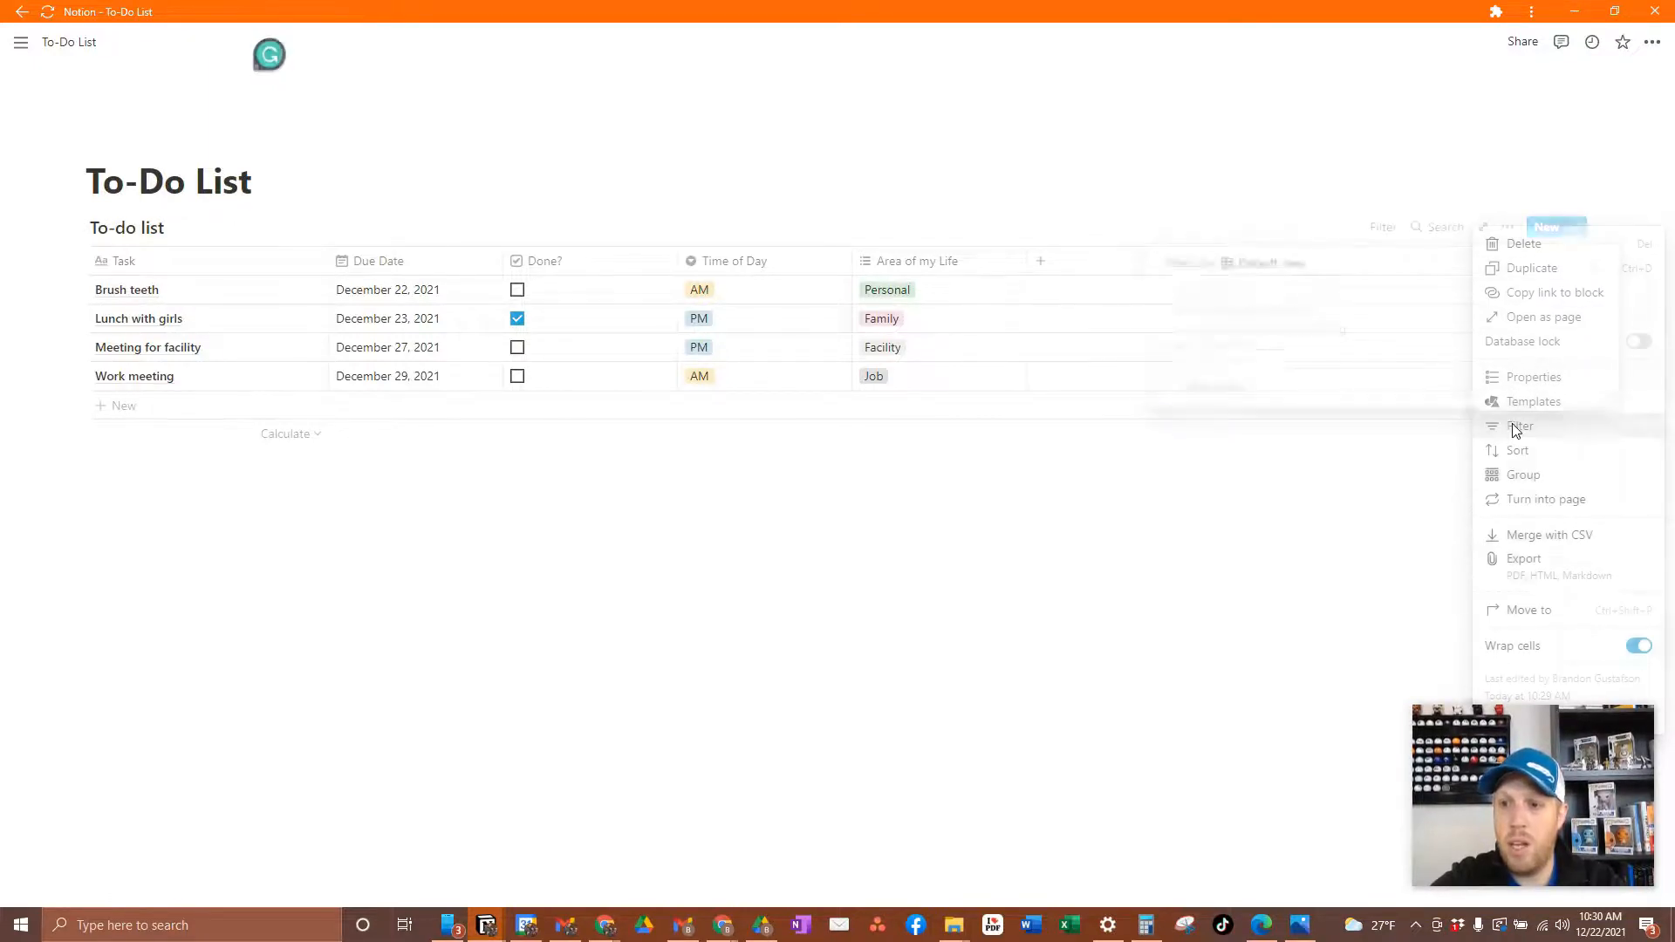
{"action": "left_click", "coordinate": [1247, 395]}
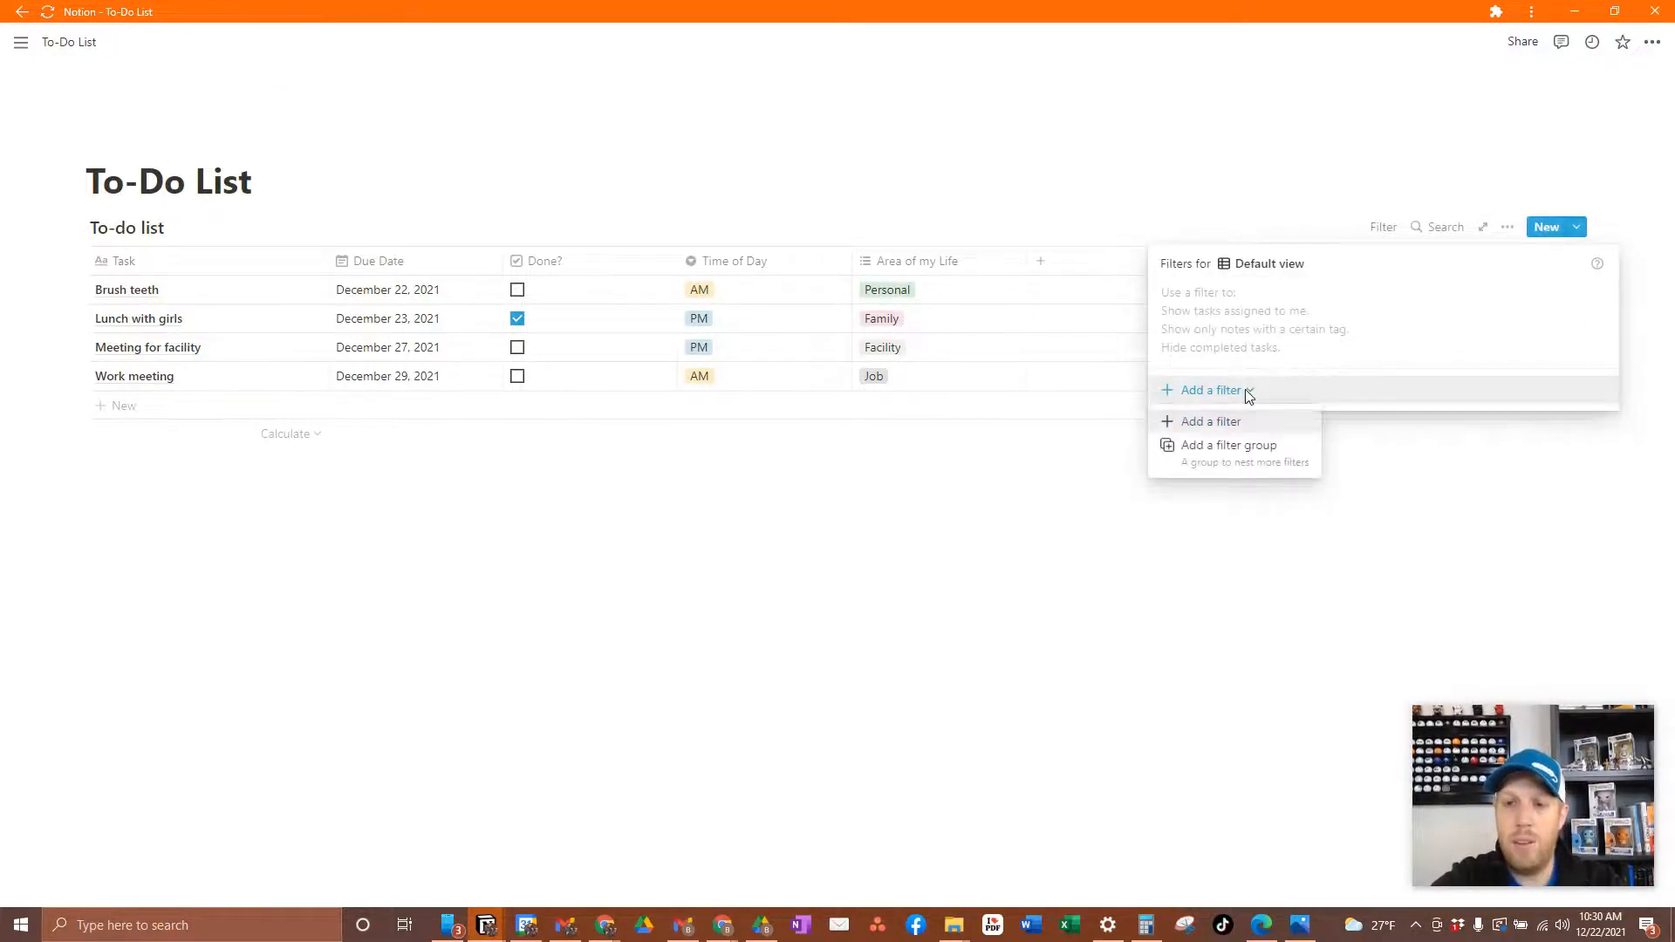
{"action": "left_click", "coordinate": [1202, 468]}
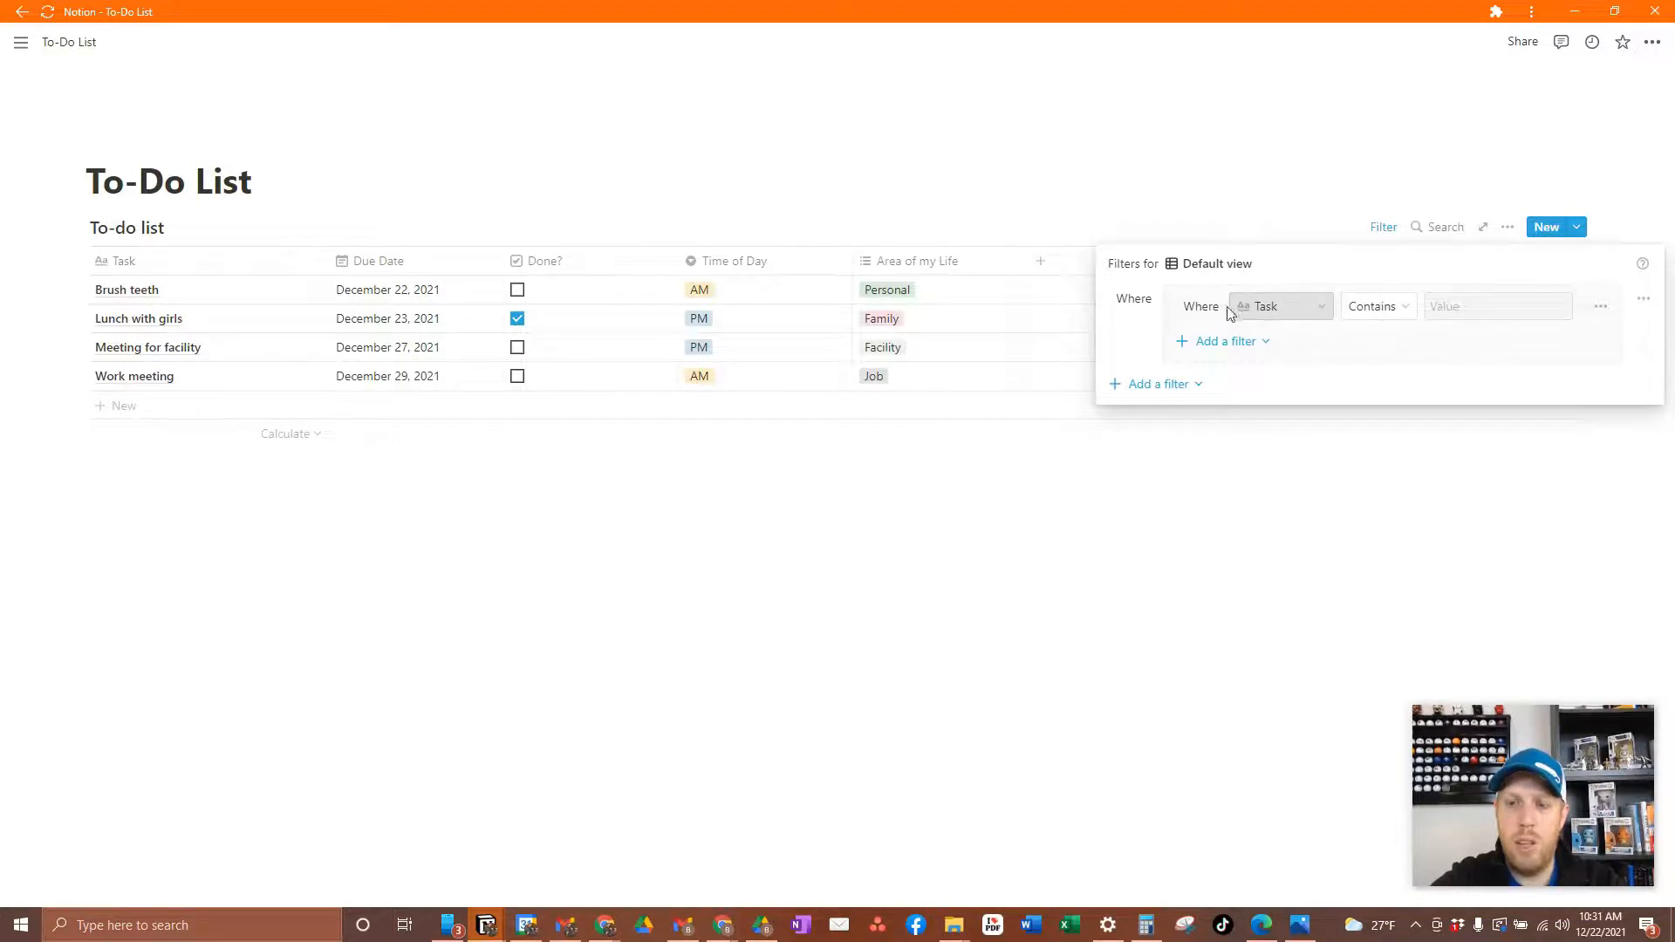
{"action": "left_click", "coordinate": [1291, 316]}
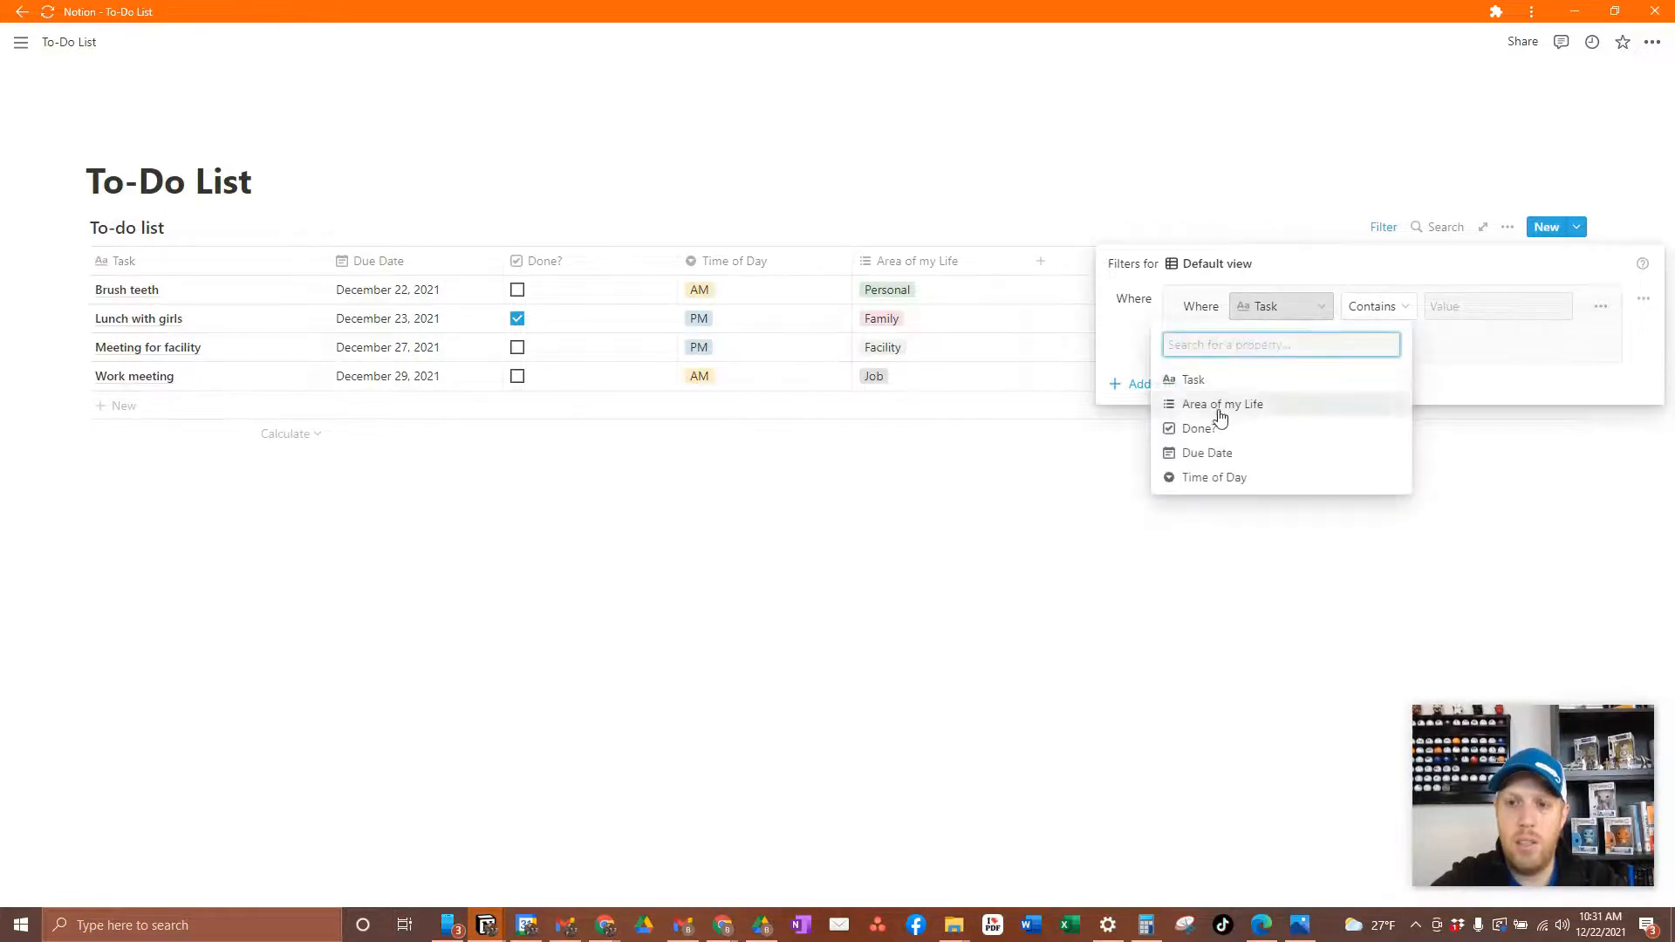
{"action": "left_click", "coordinate": [1205, 454]}
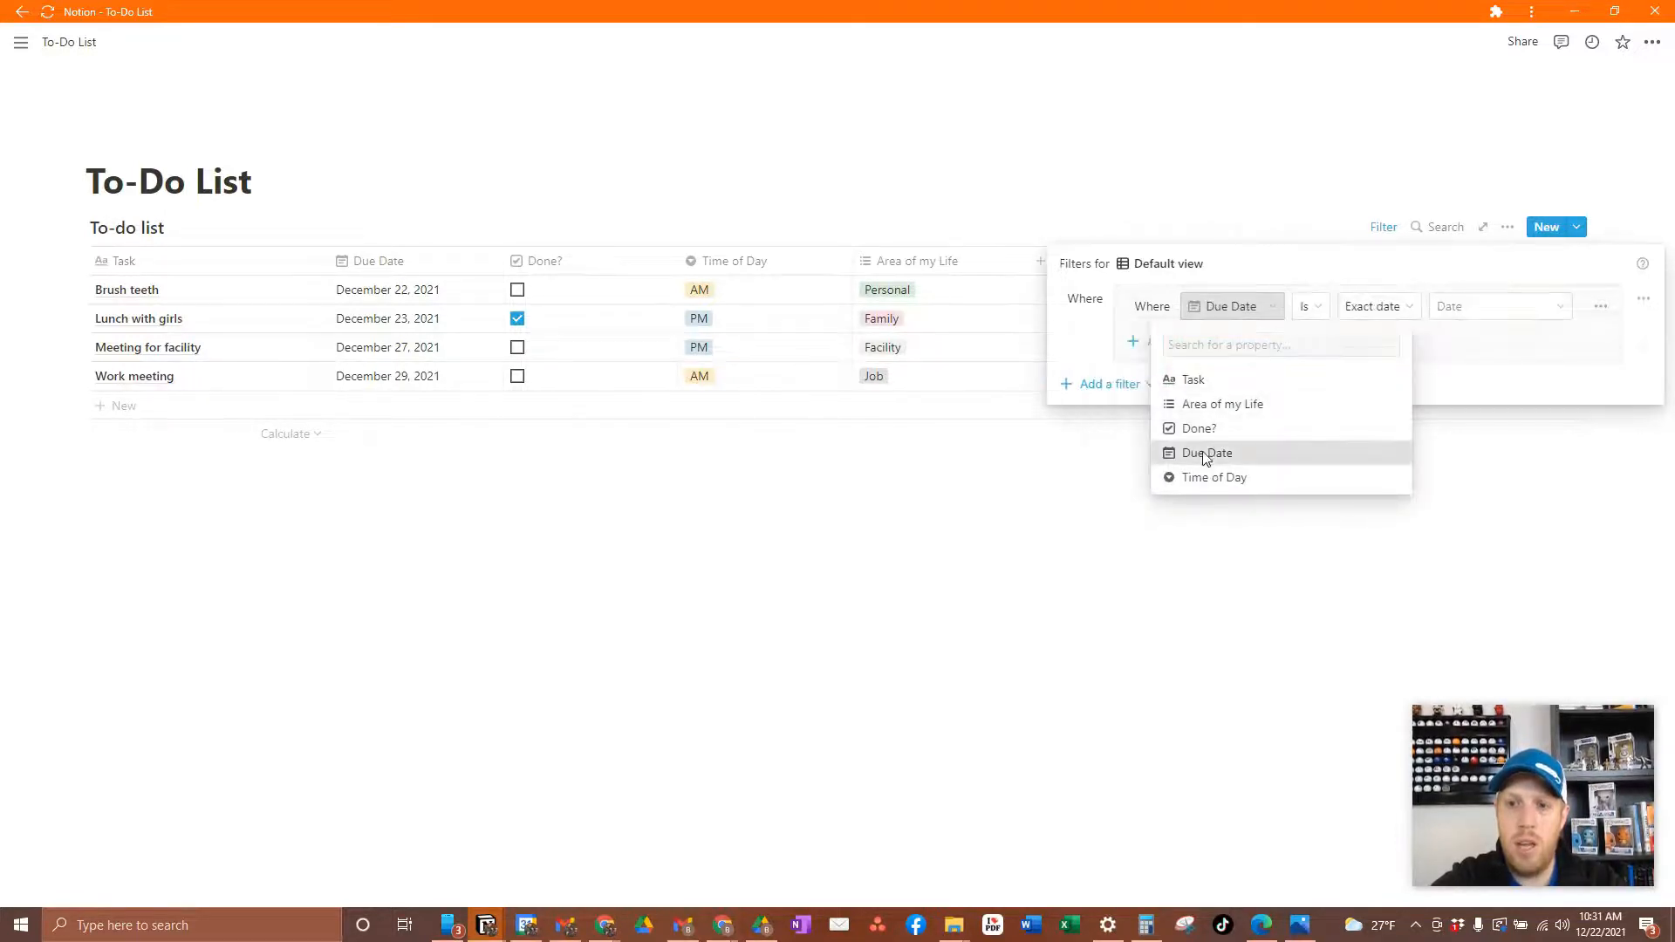
{"action": "left_click", "coordinate": [1359, 314]}
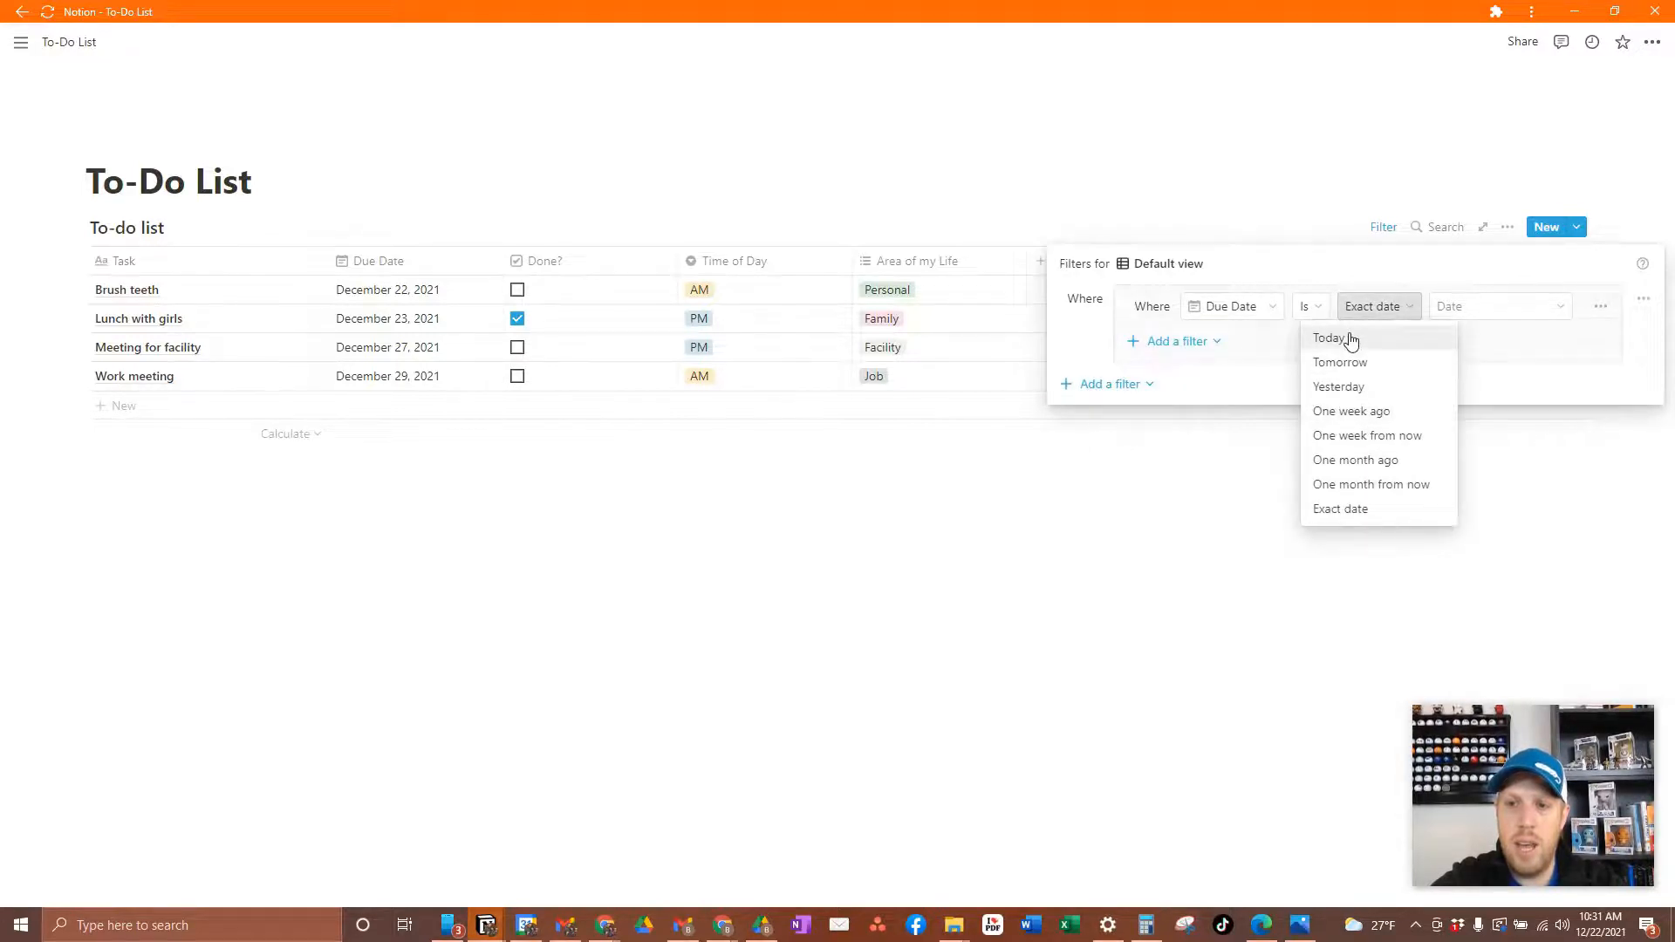
{"action": "left_click", "coordinate": [1330, 338]}
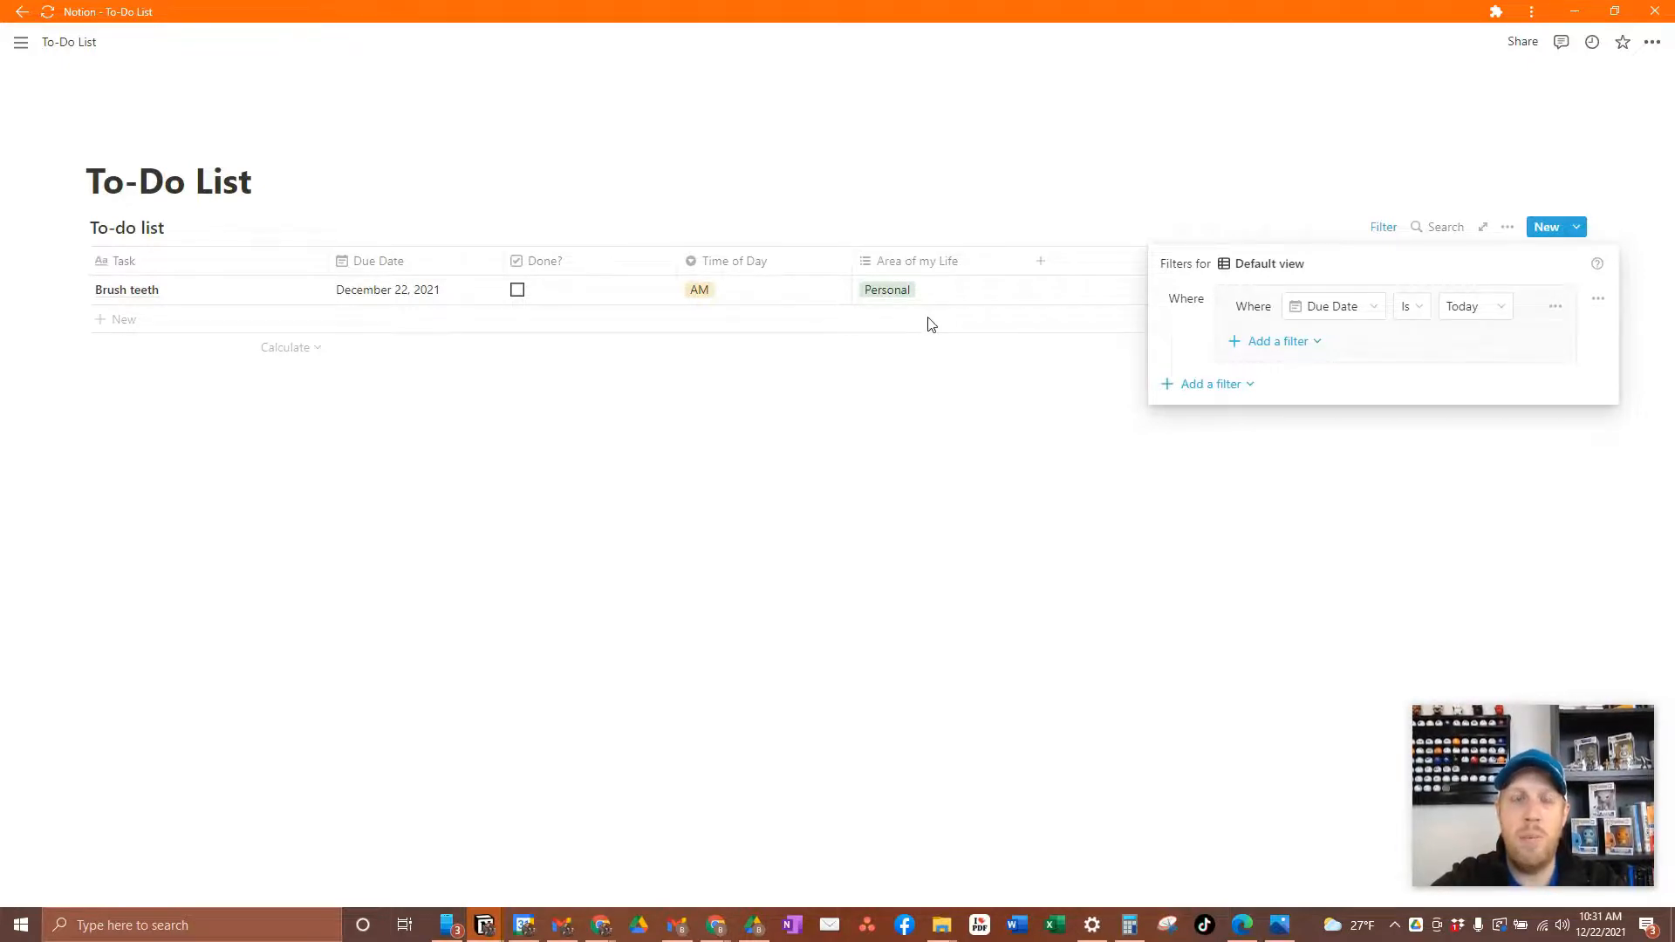
{"action": "left_click", "coordinate": [1466, 312]}
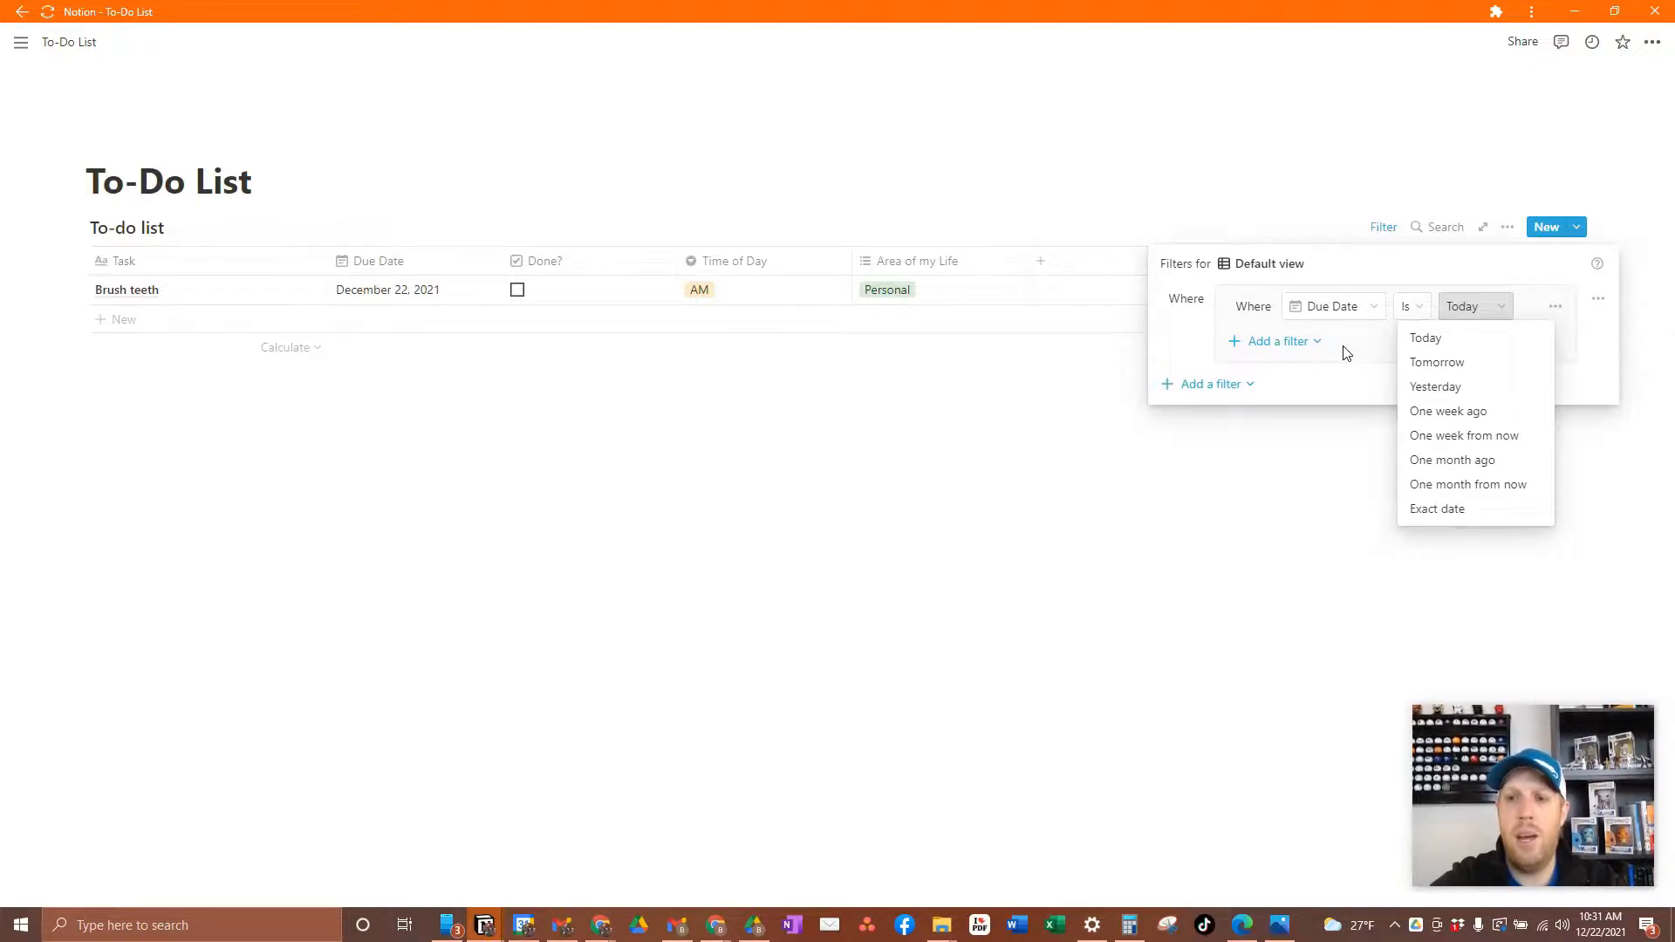
{"action": "left_click", "coordinate": [1327, 375]}
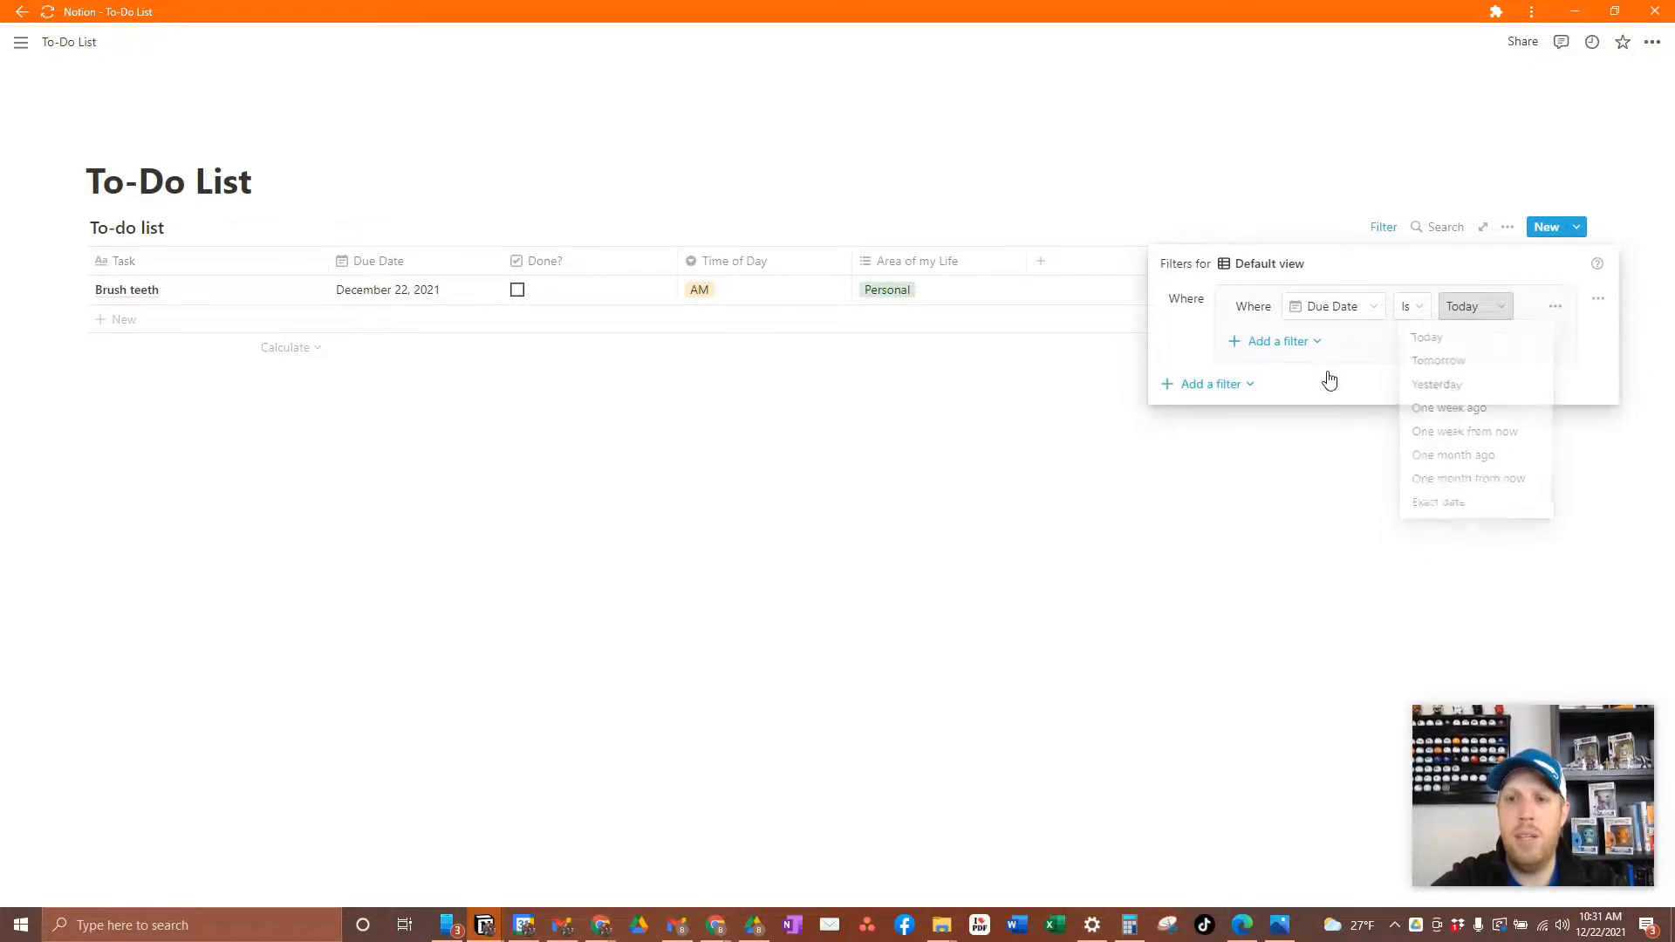
Step: Nest a second filter group joined with And, requiring Done? to be unchecked
{"action": "left_click", "coordinate": [1279, 344]}
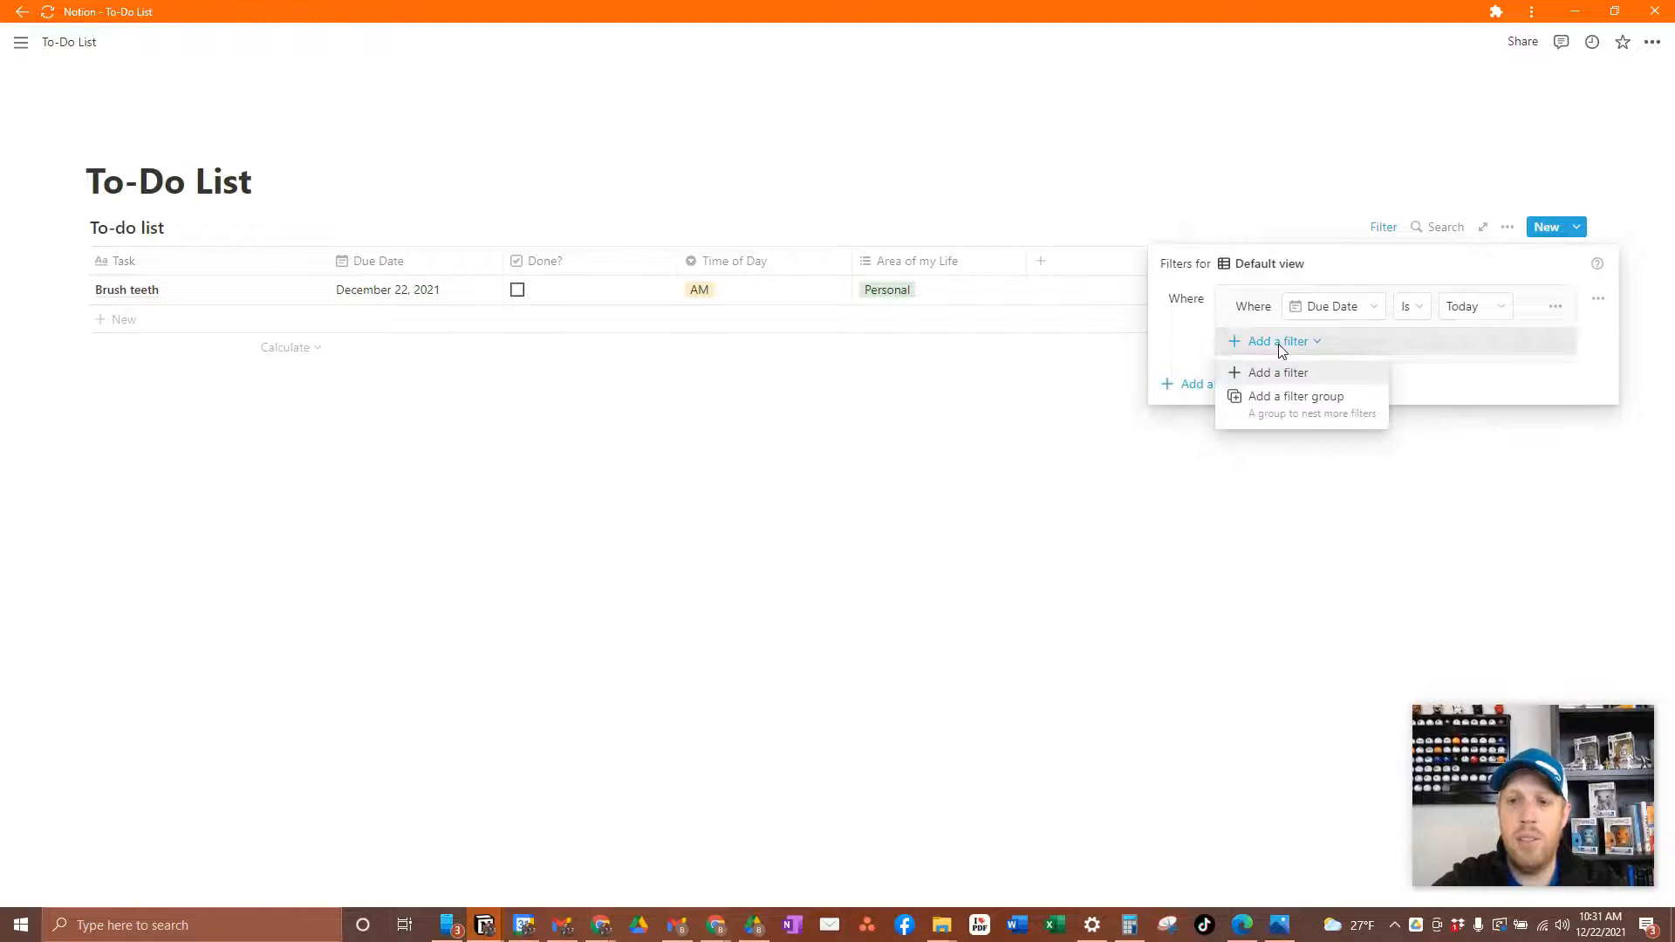
{"action": "left_click", "coordinate": [1276, 398]}
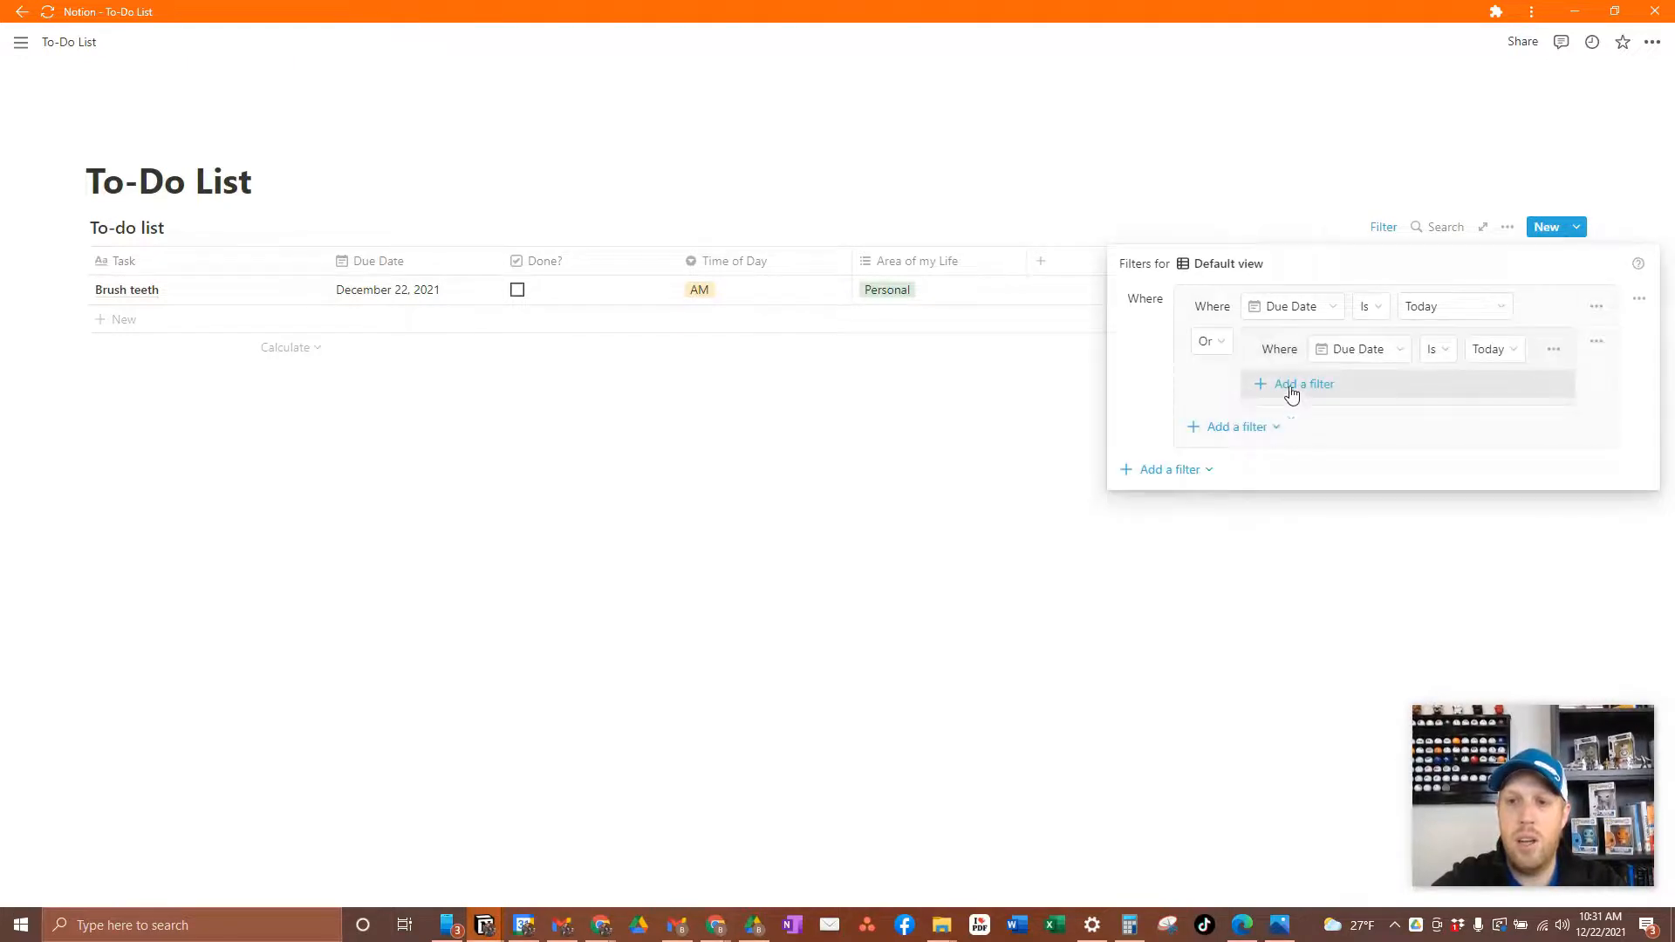
{"action": "left_click", "coordinate": [1217, 344]}
{"action": "left_click", "coordinate": [1196, 373]}
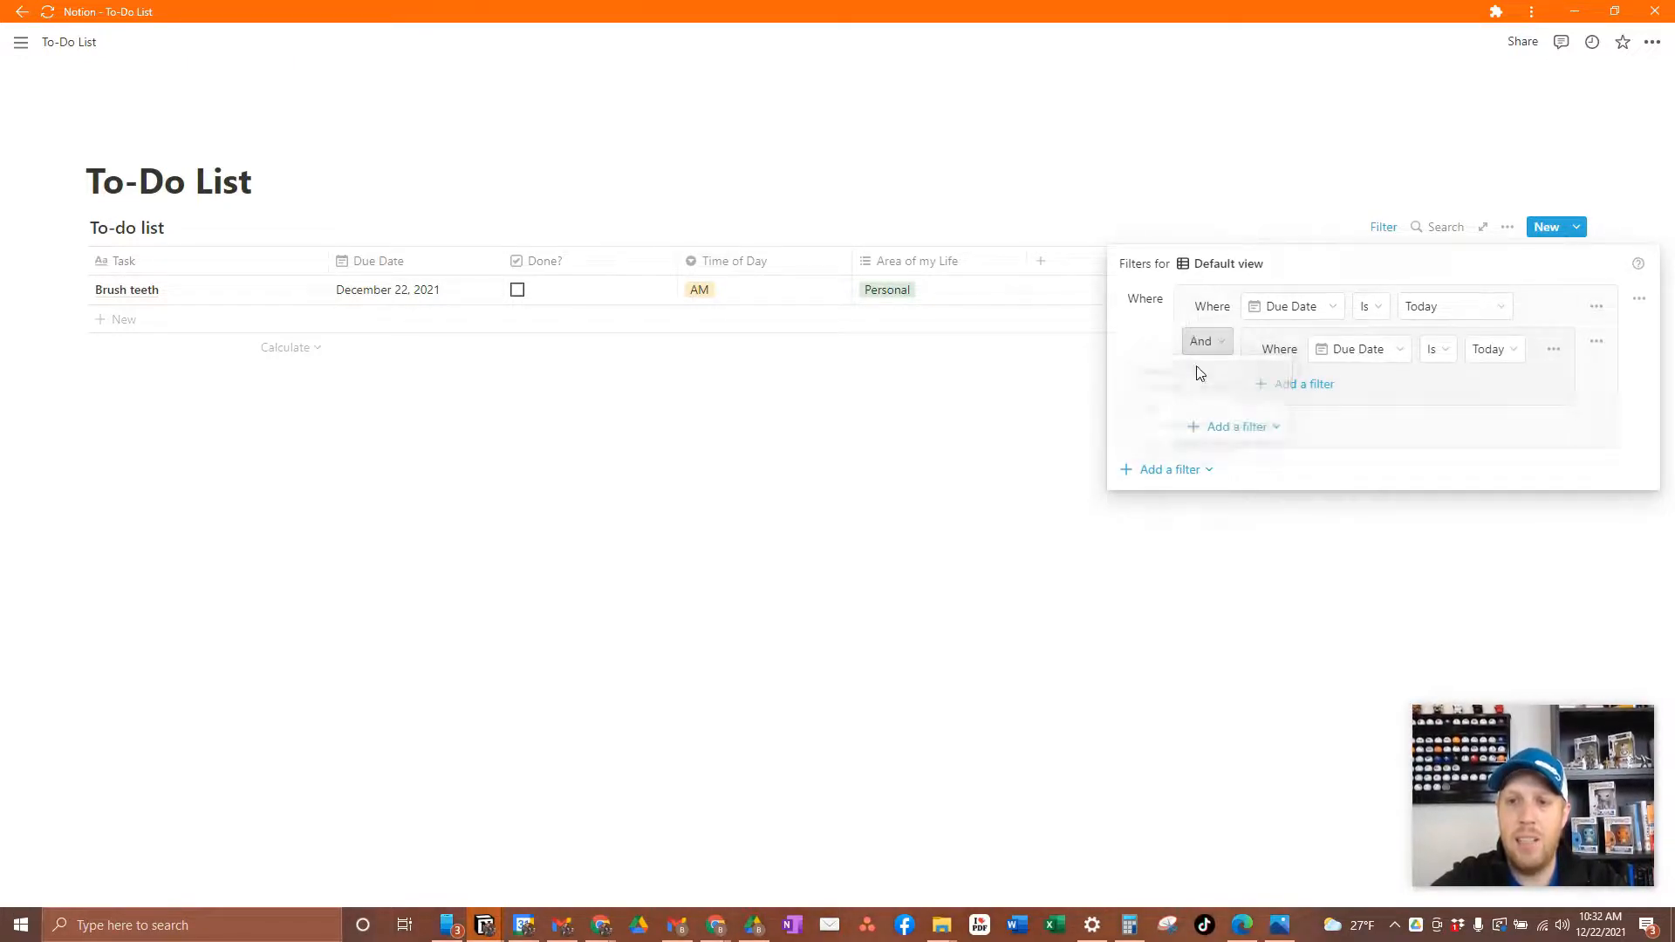
{"action": "left_click", "coordinate": [1365, 357]}
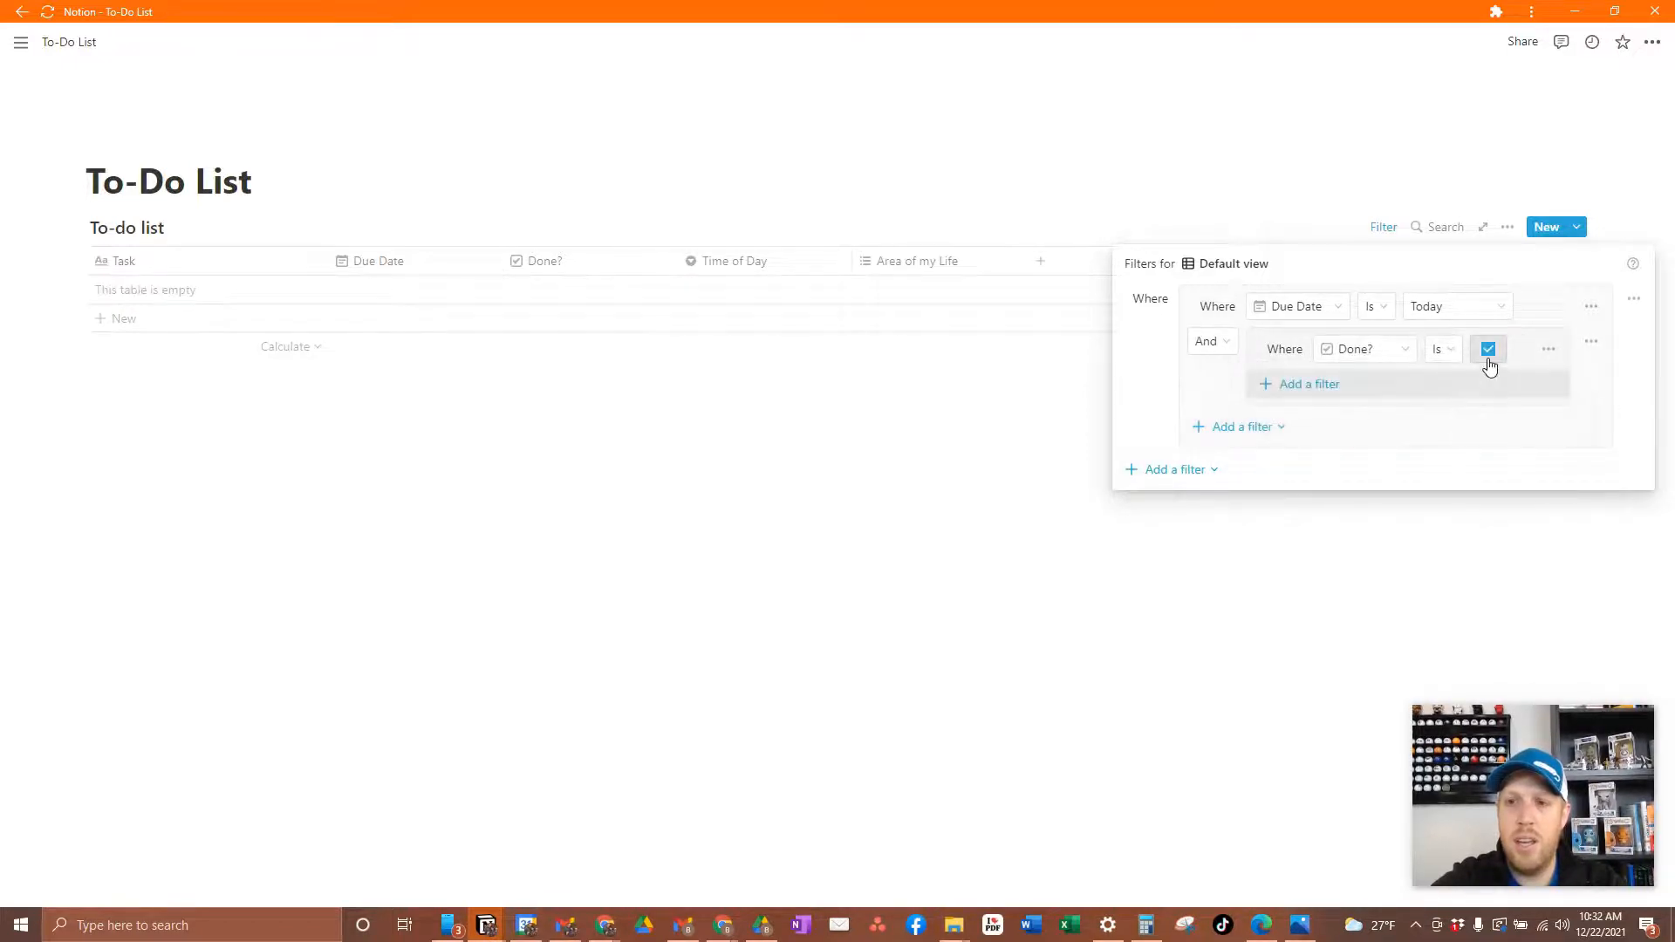
{"action": "left_click", "coordinate": [1490, 351]}
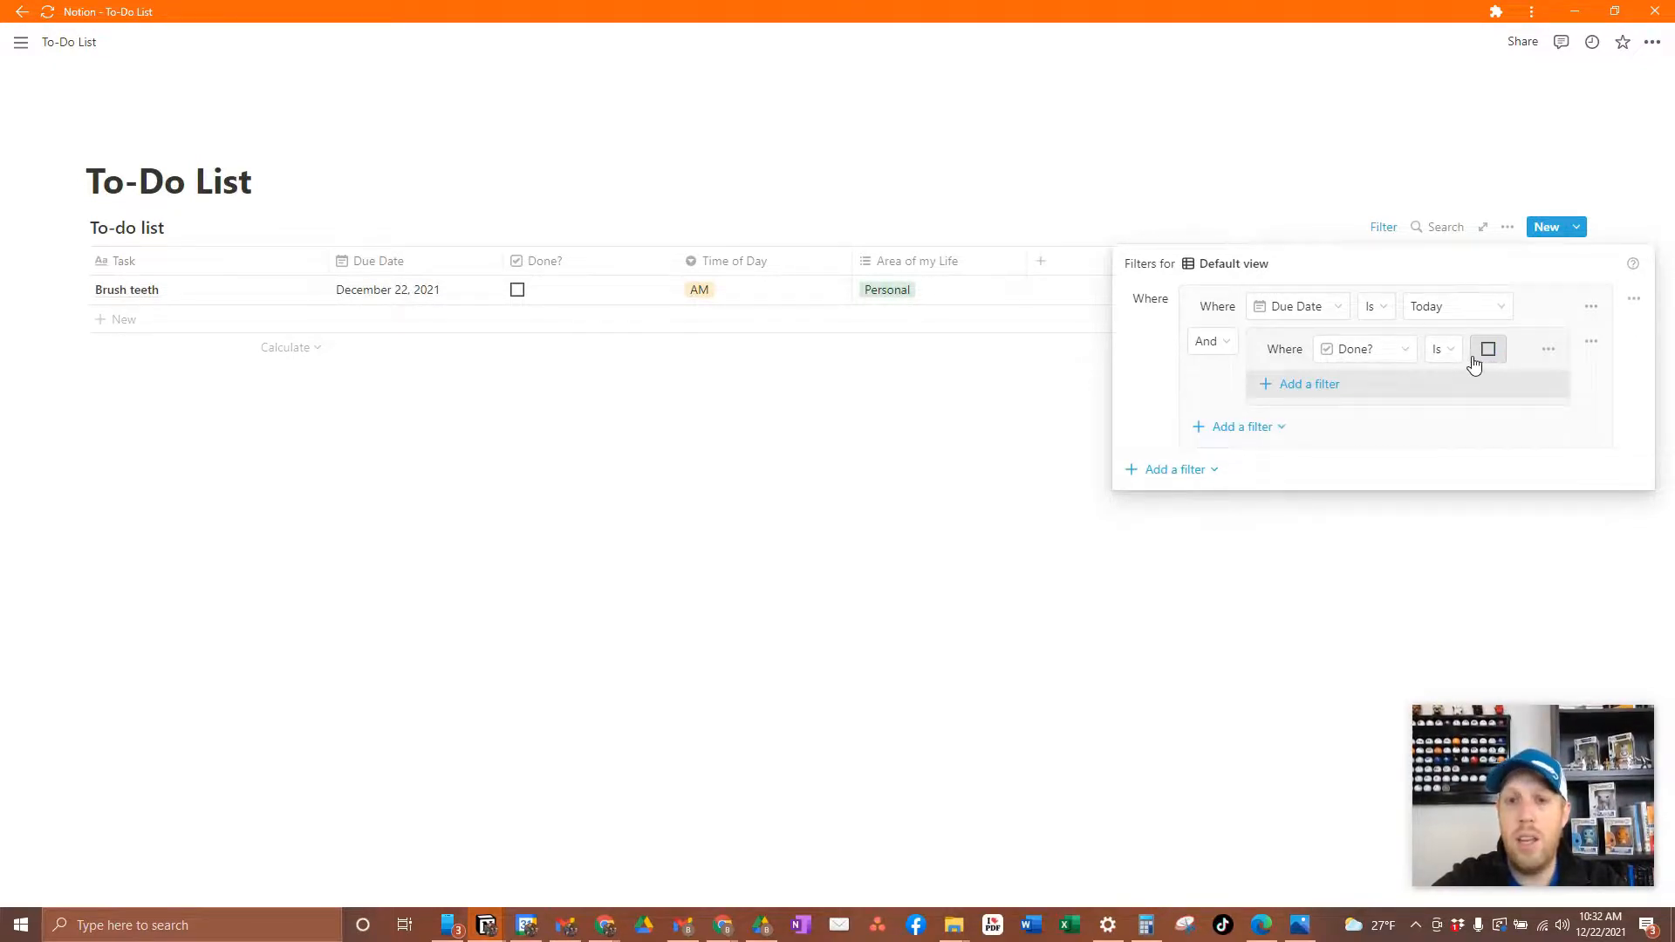
{"action": "left_click", "coordinate": [1052, 407]}
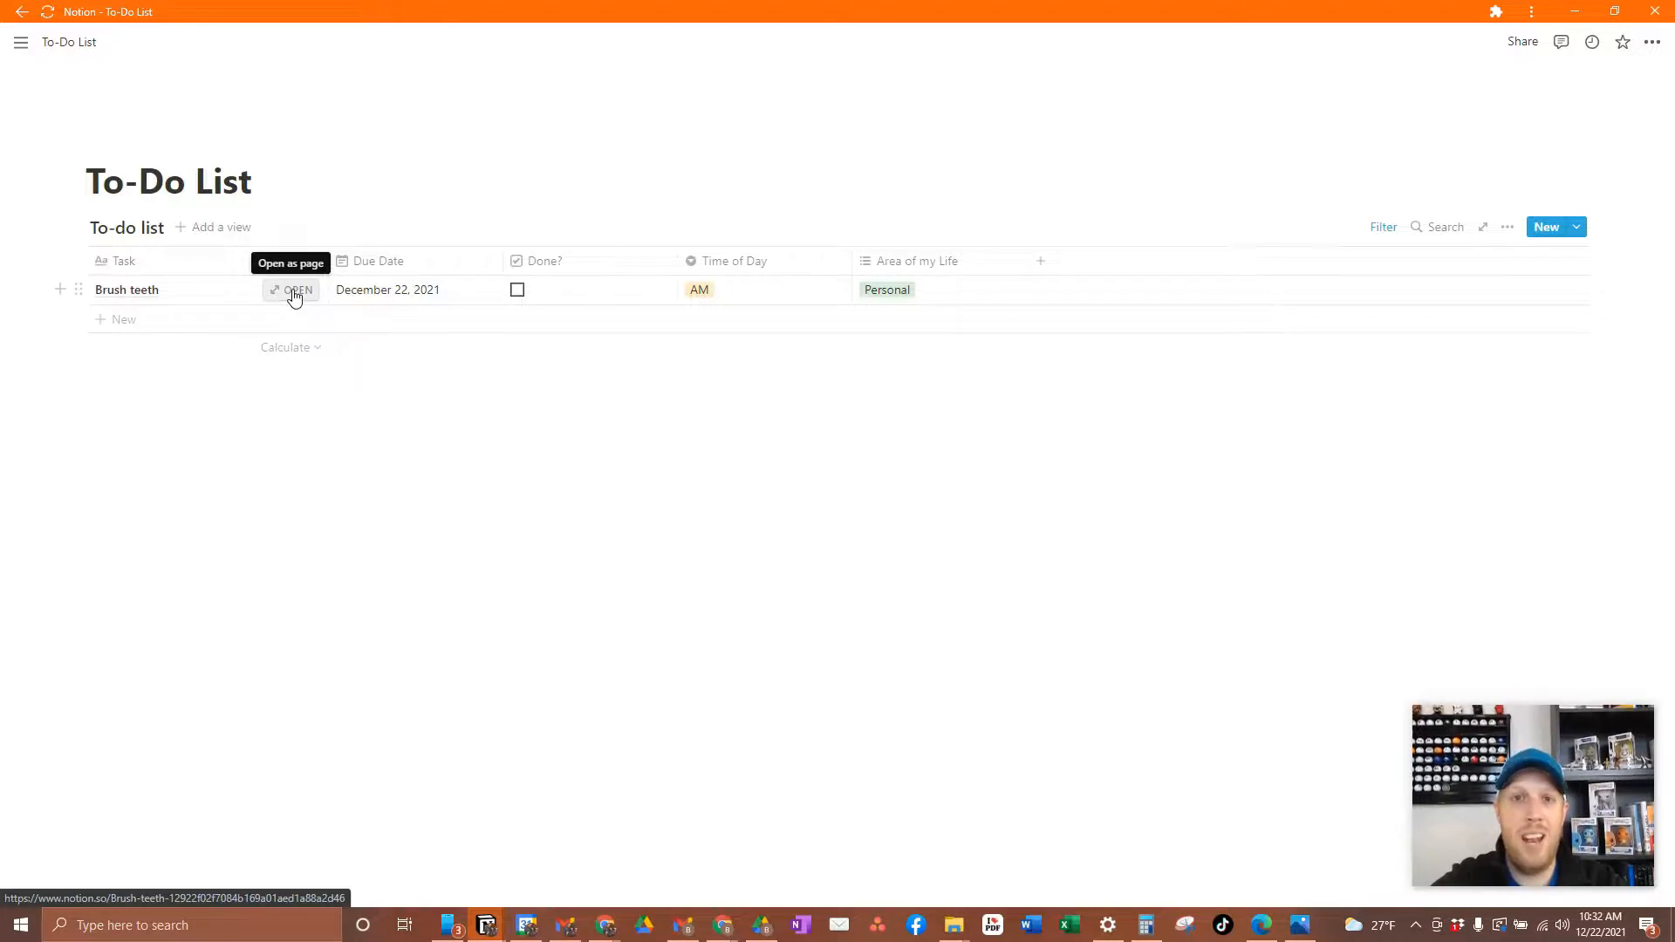
Step: Mark the Brush teeth task as done and duplicate the To-do list database
{"action": "left_click", "coordinate": [521, 296]}
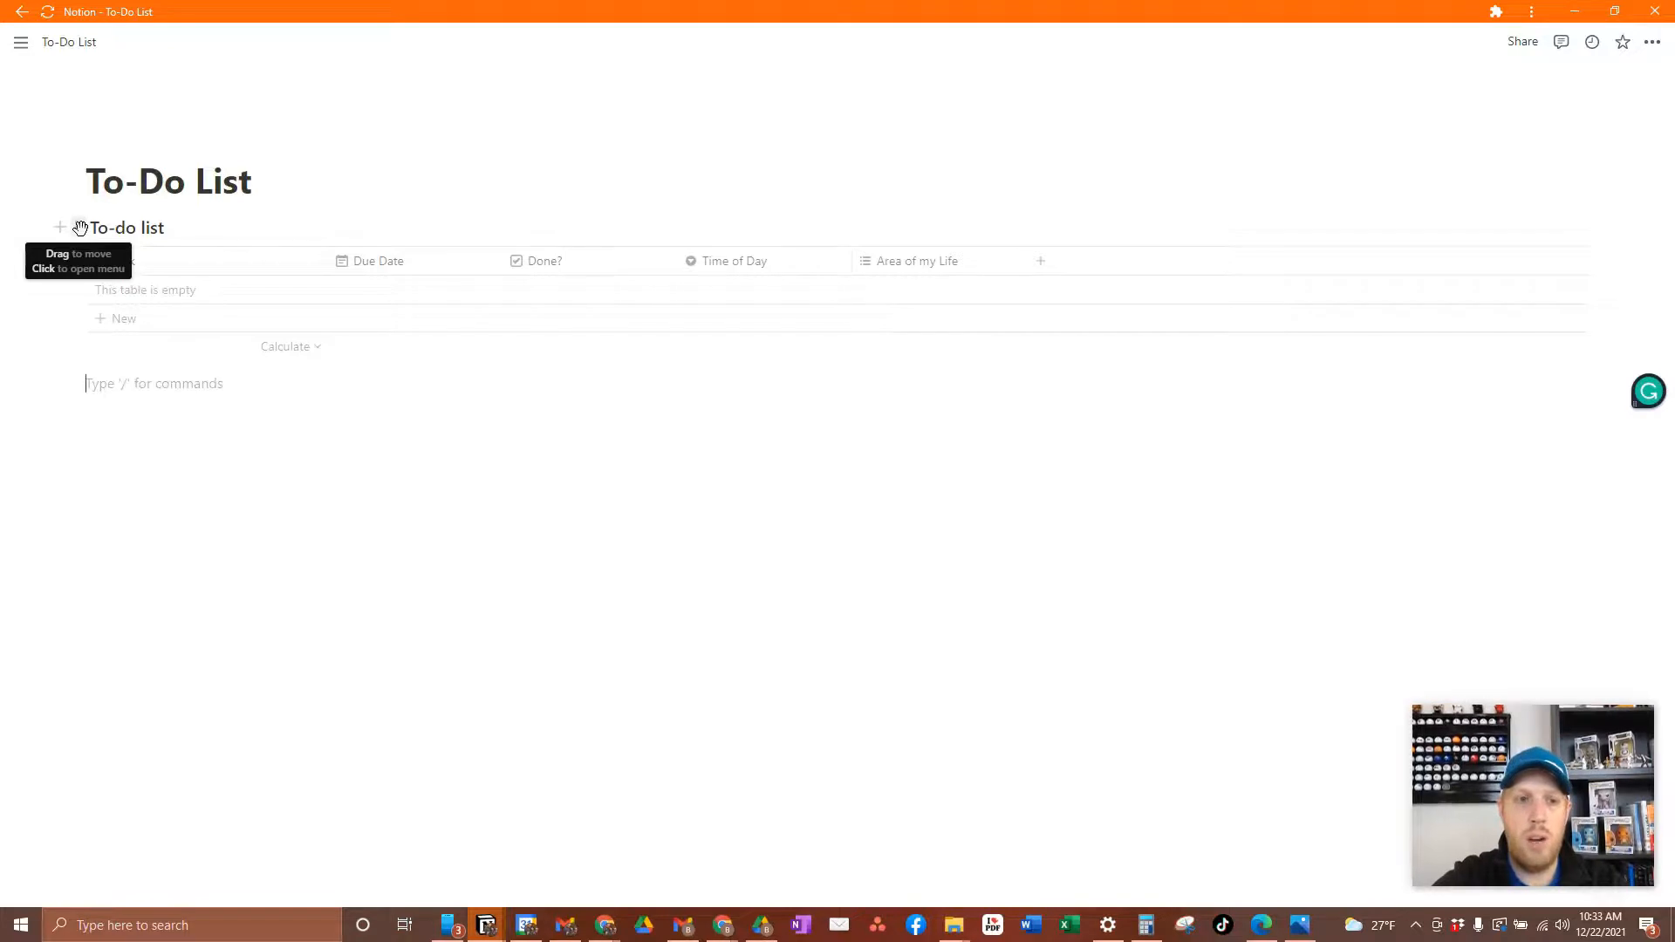
{"action": "left_click", "coordinate": [80, 228]}
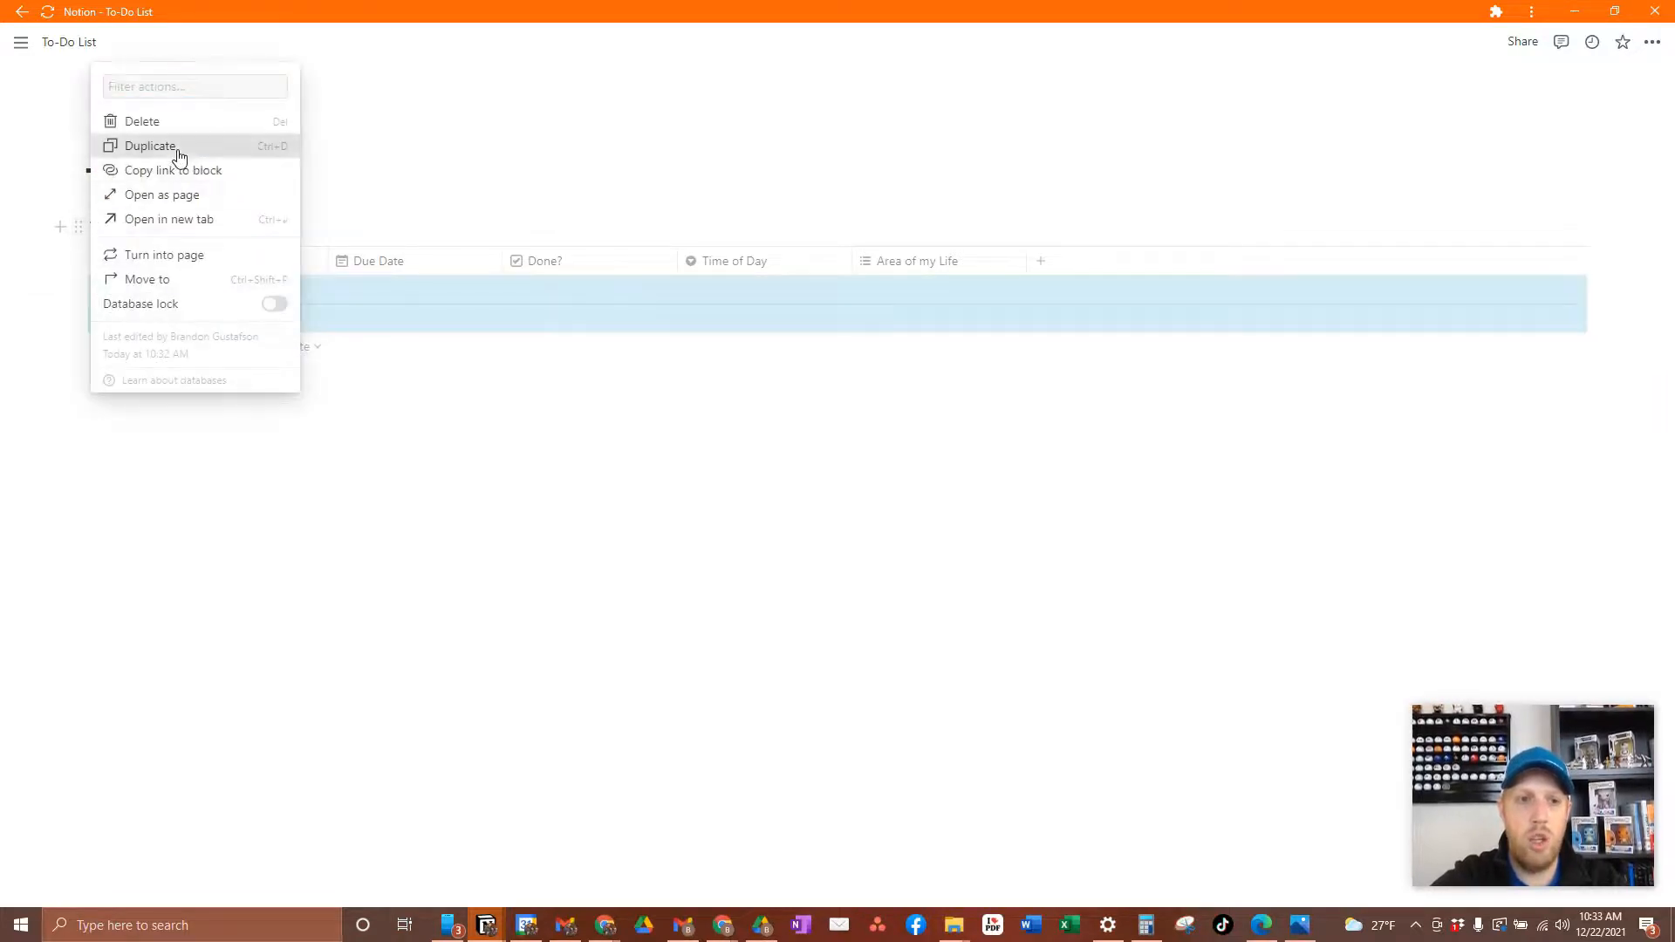
{"action": "left_click", "coordinate": [150, 146]}
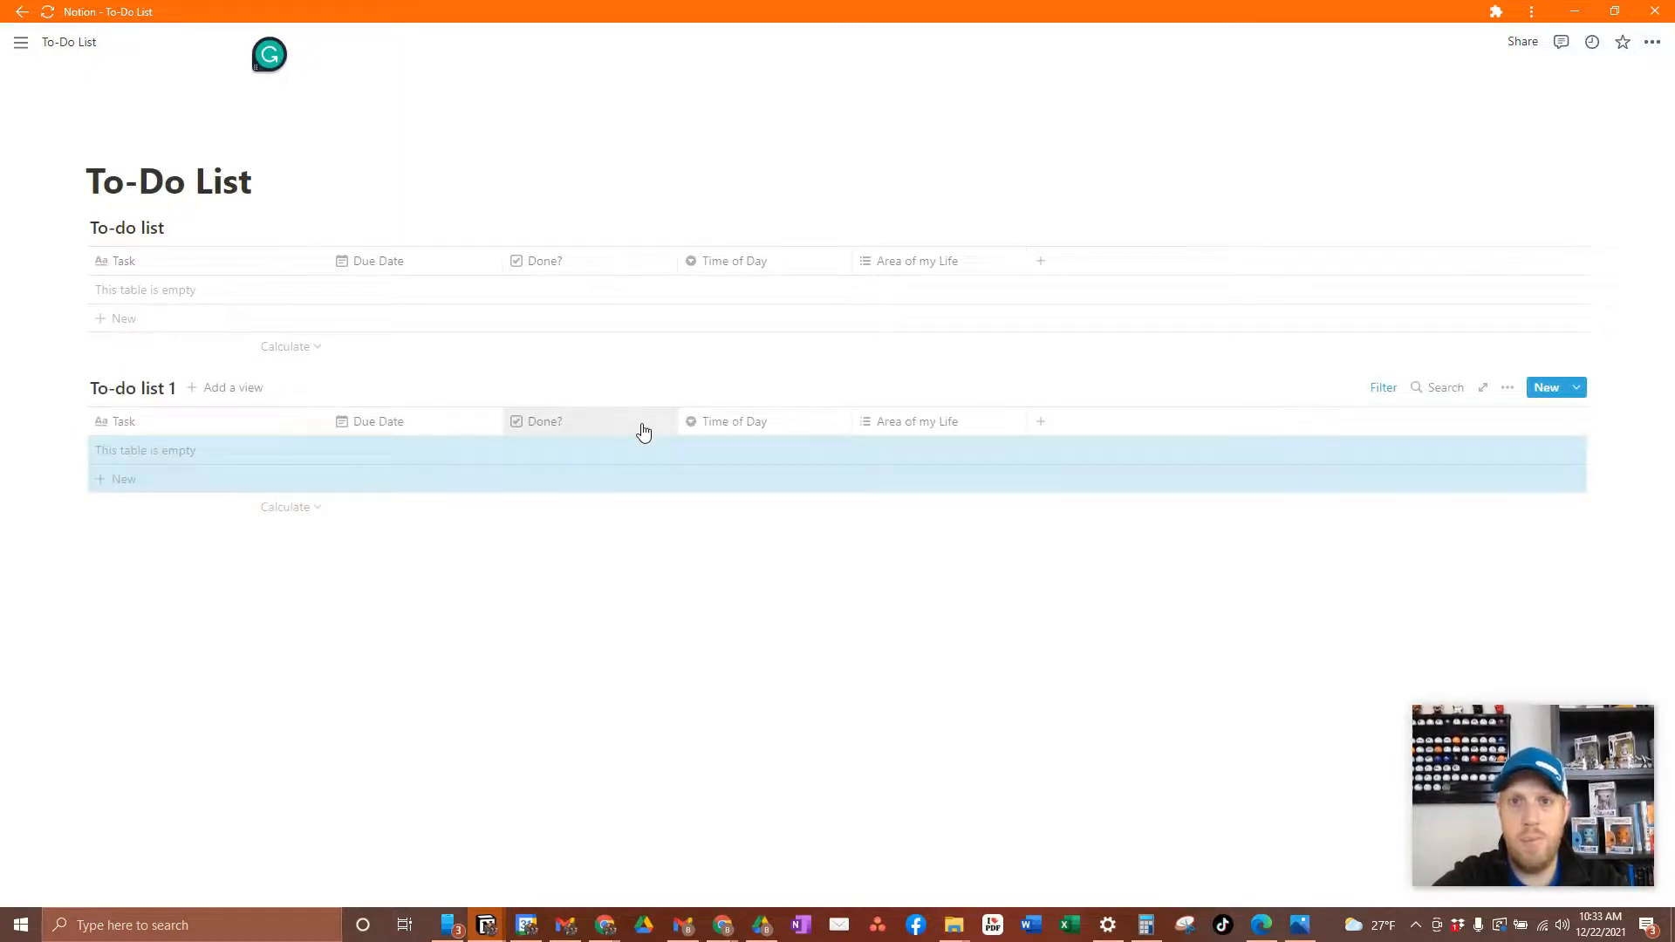
Step: Try the duplicated list's filter with Due Date set to Tomorrow and Done? checked, then unchecked
{"action": "left_click", "coordinate": [1395, 396]}
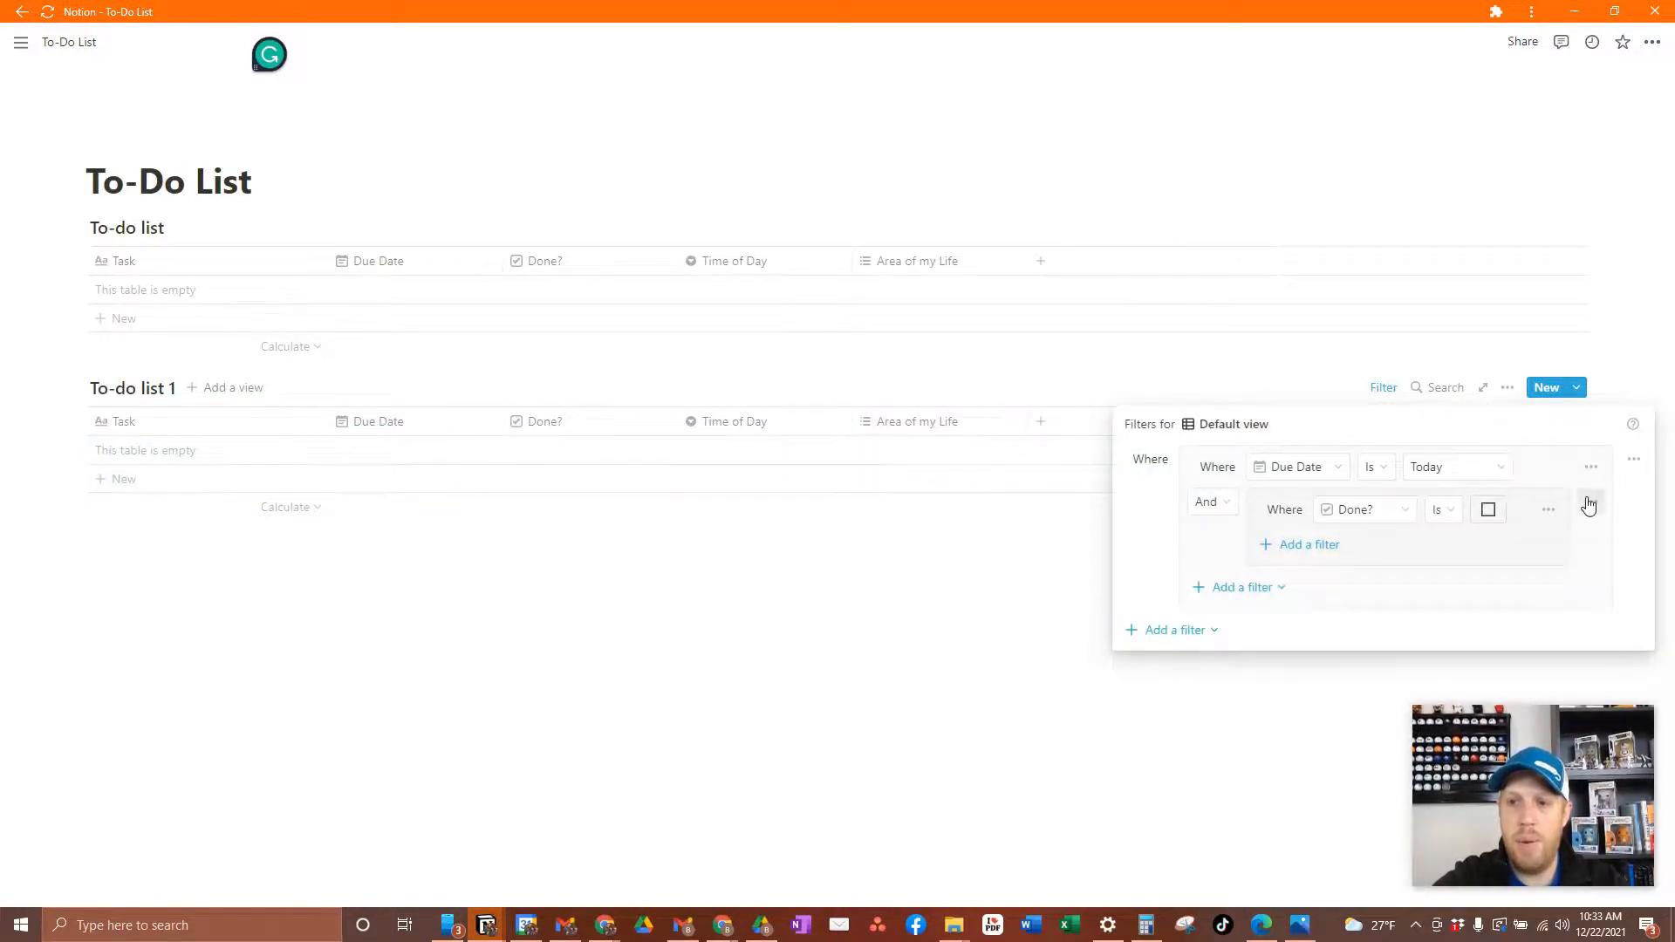
{"action": "left_click", "coordinate": [1499, 468]}
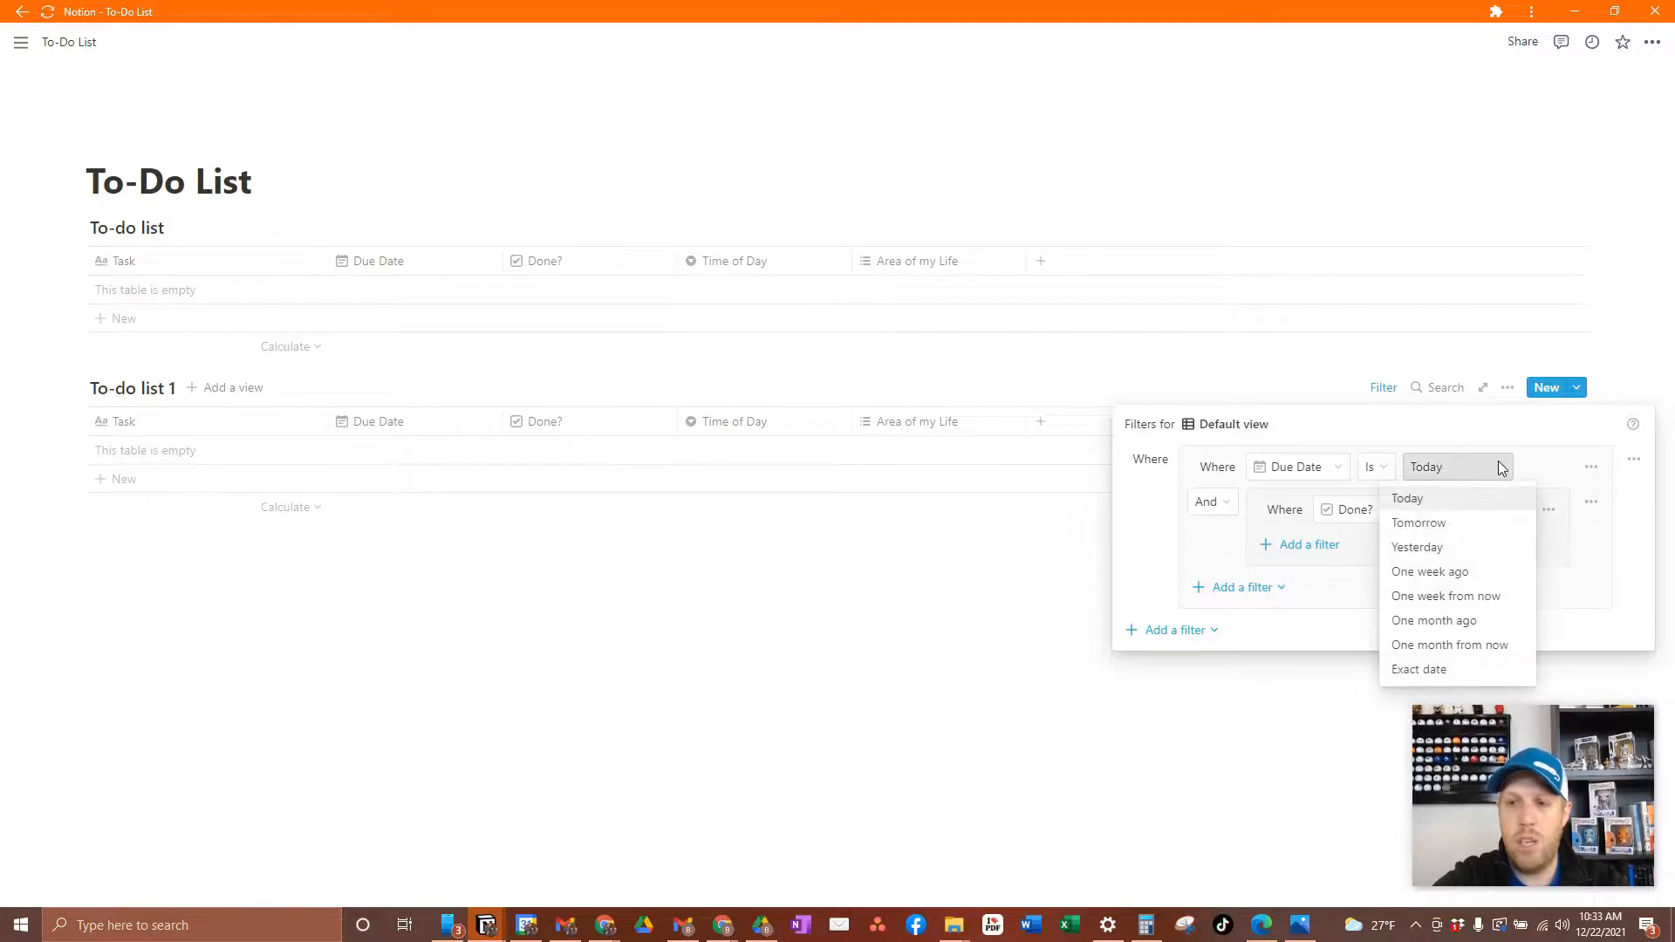
{"action": "left_click", "coordinate": [1458, 527]}
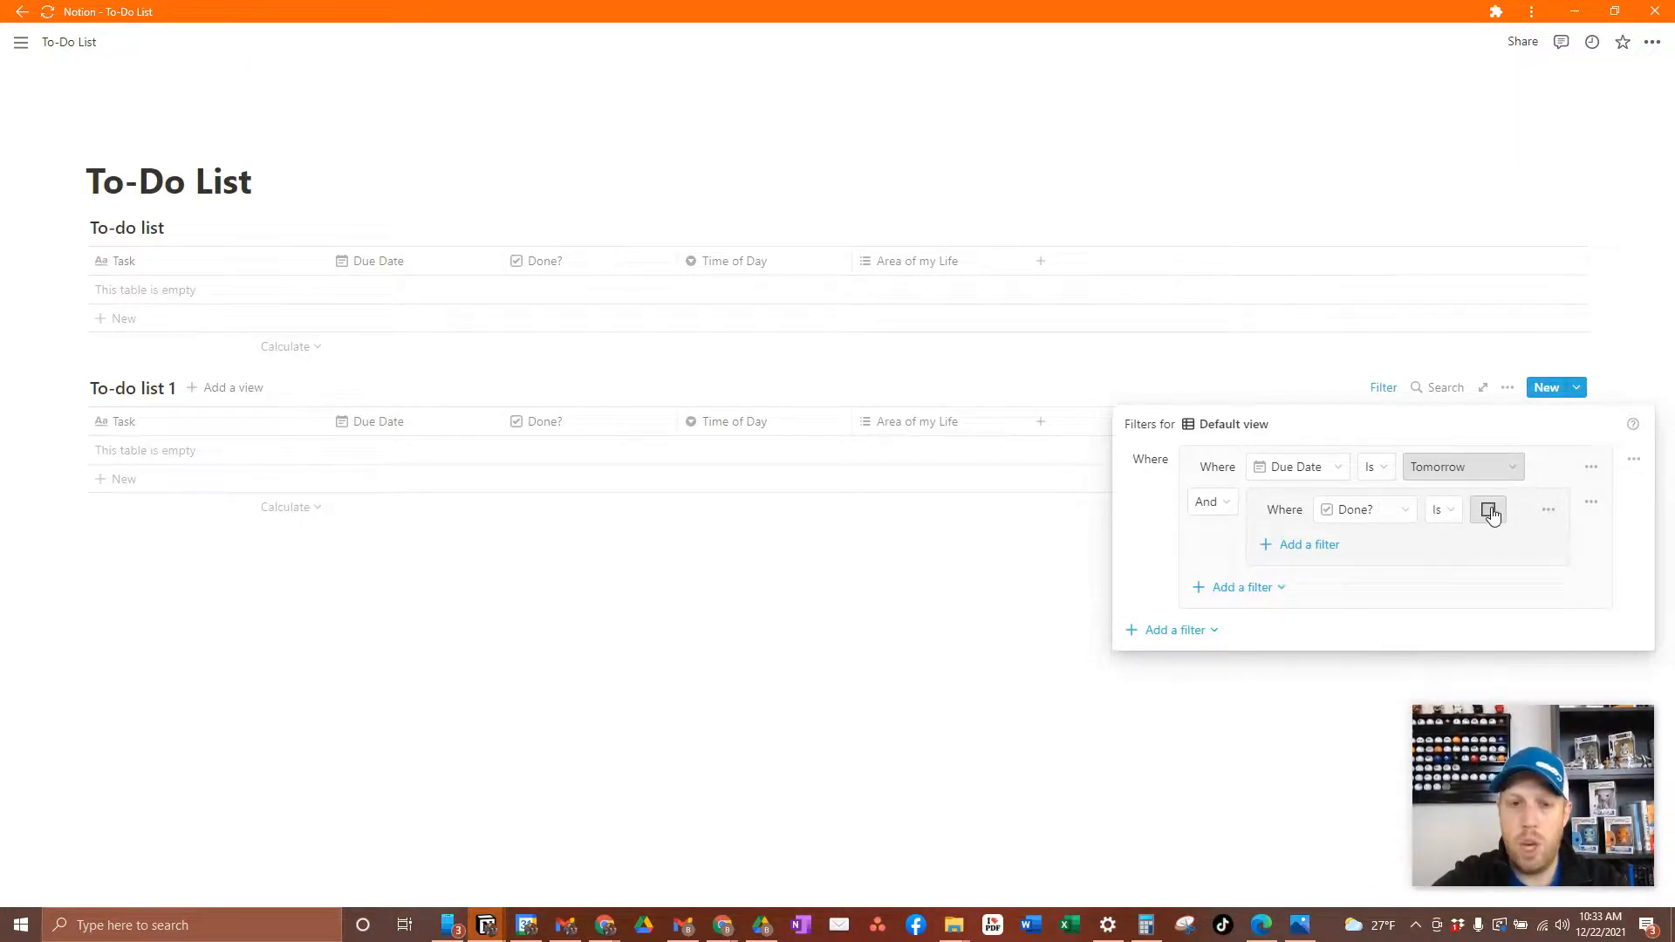
{"action": "left_click", "coordinate": [1489, 512]}
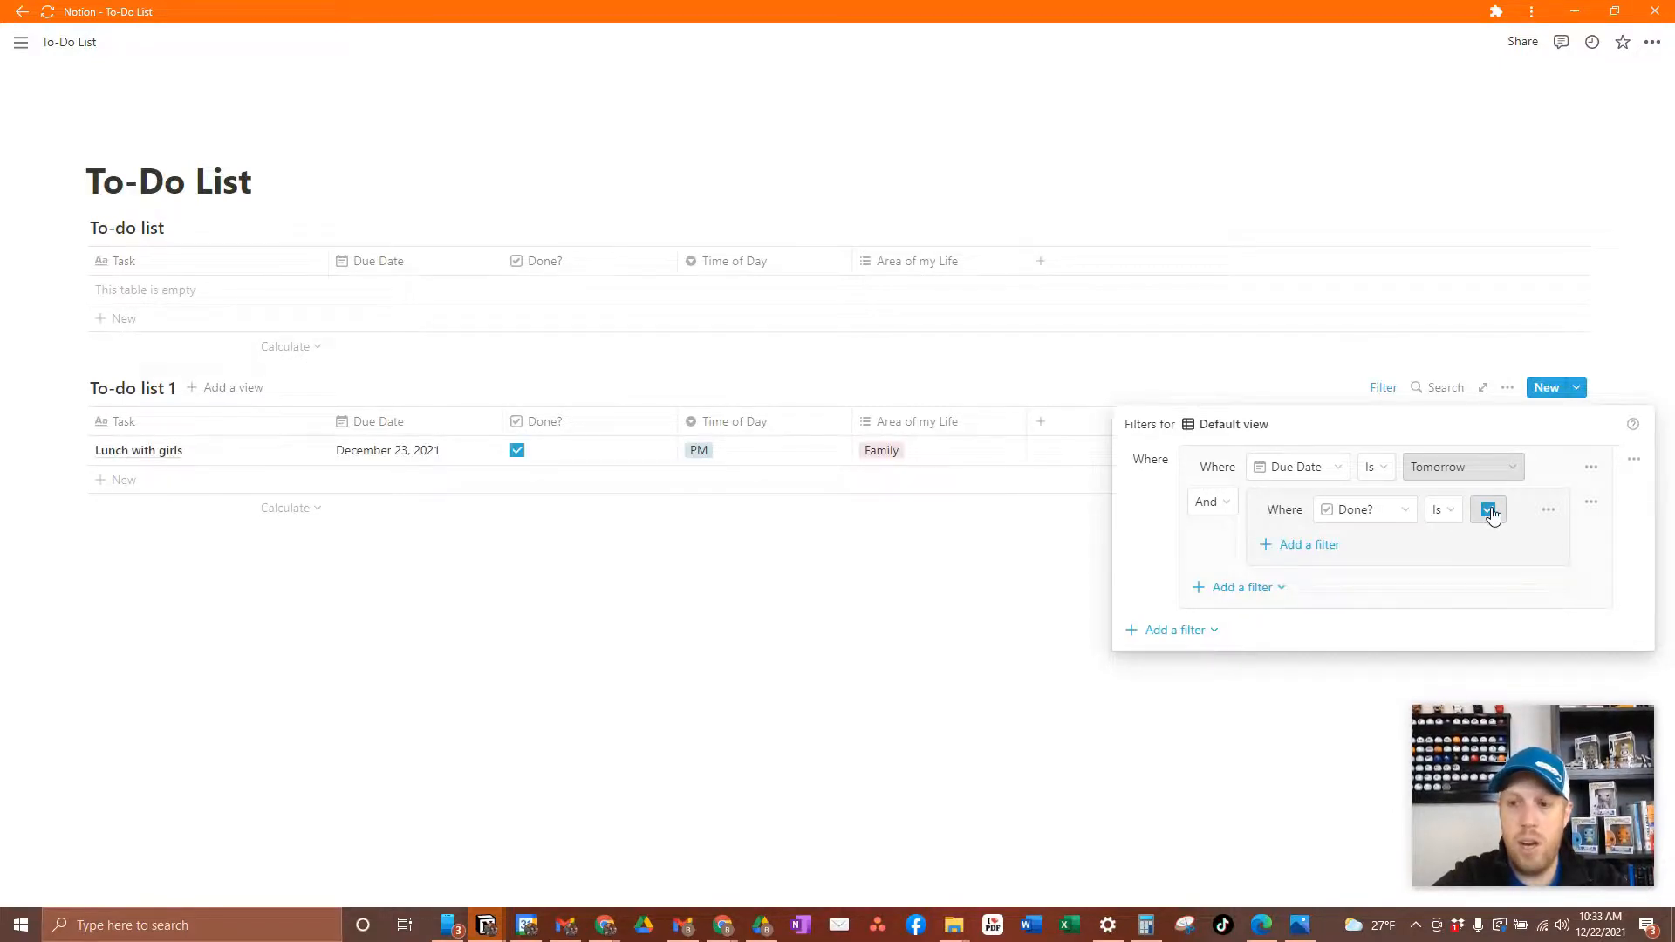
{"action": "left_click", "coordinate": [1489, 512]}
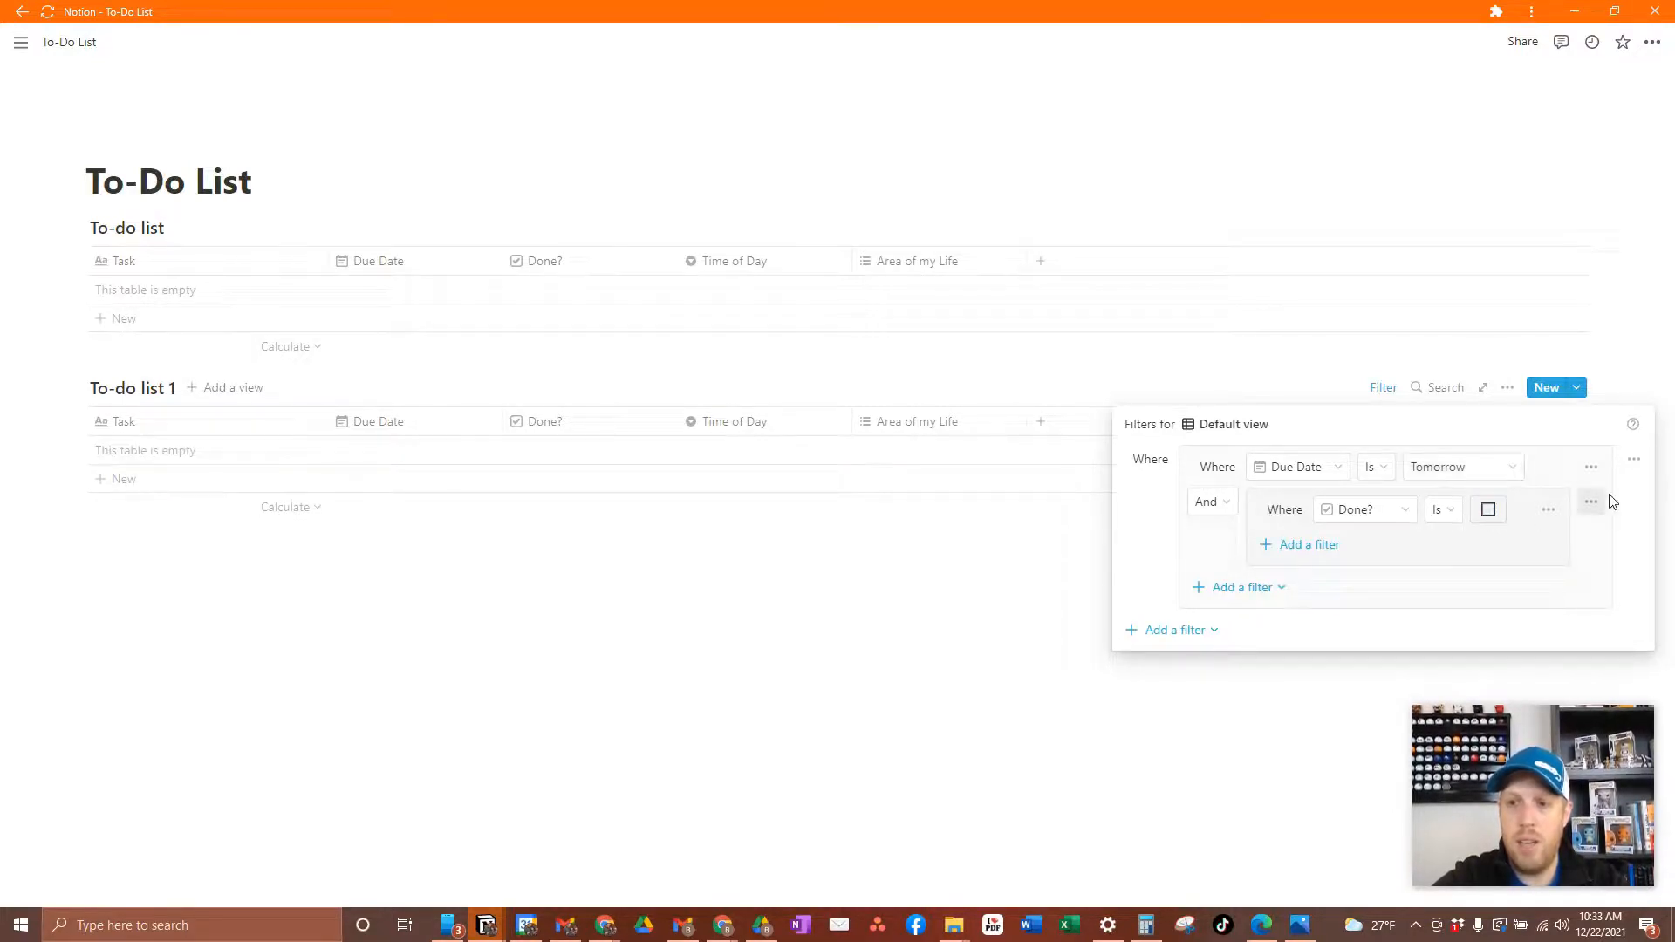
Step: Remove the entire filter group from the duplicated To-do list 1 and close its filter settings
{"action": "left_click", "coordinate": [1634, 461]}
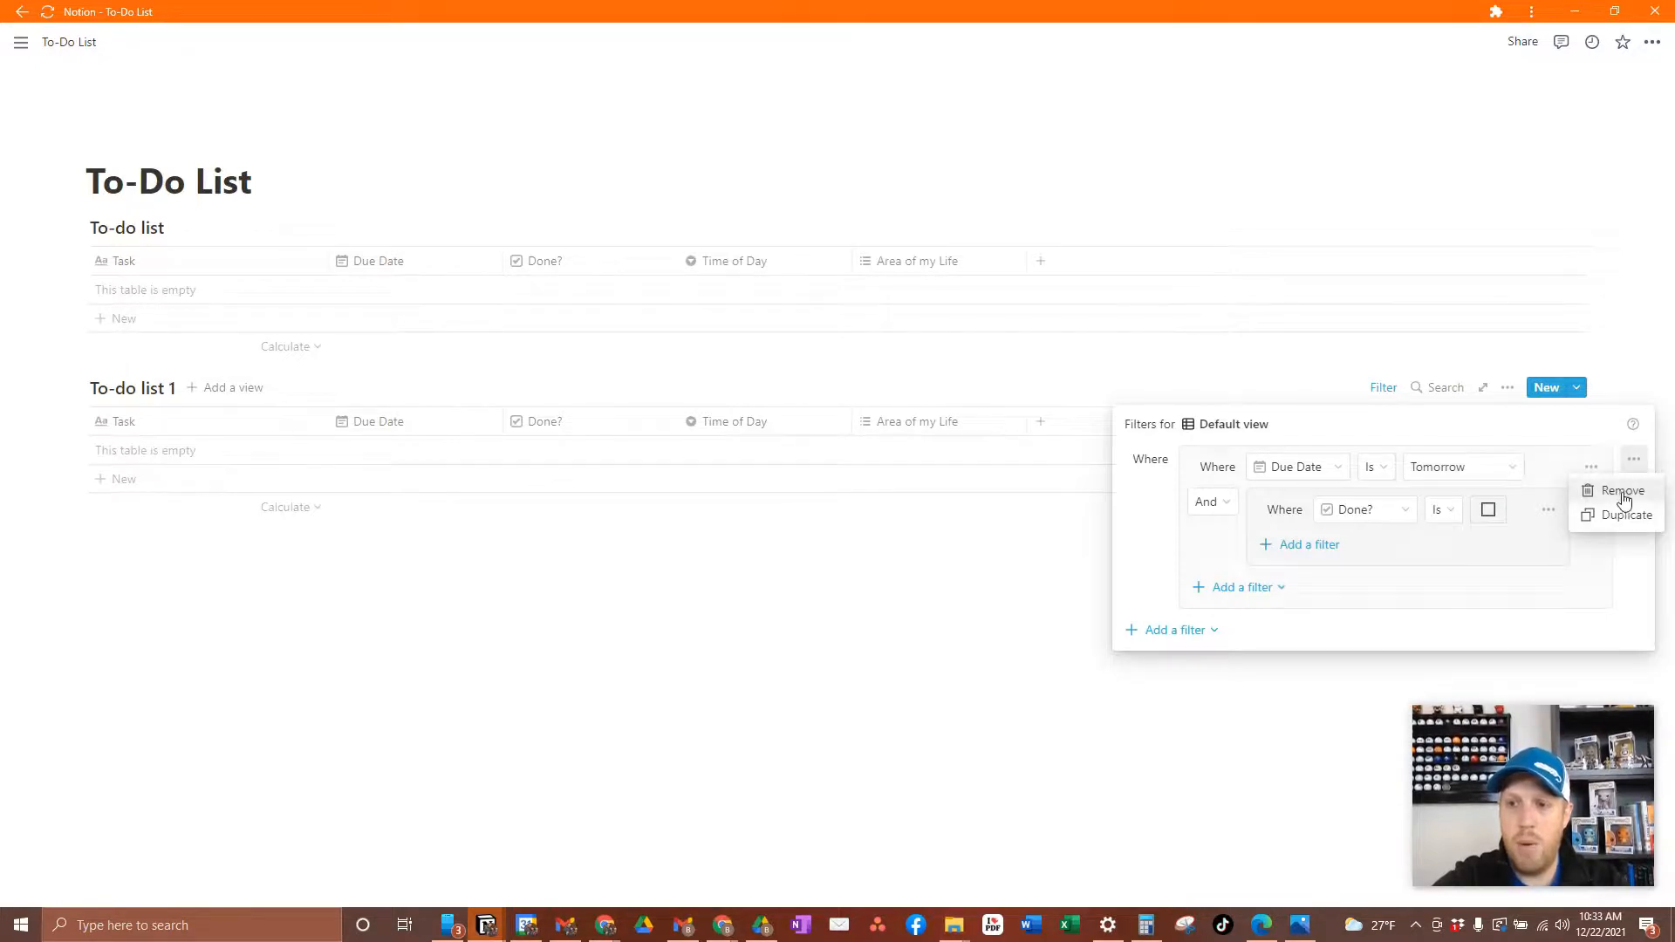
{"action": "left_click", "coordinate": [1621, 491]}
{"action": "left_click", "coordinate": [1206, 643]}
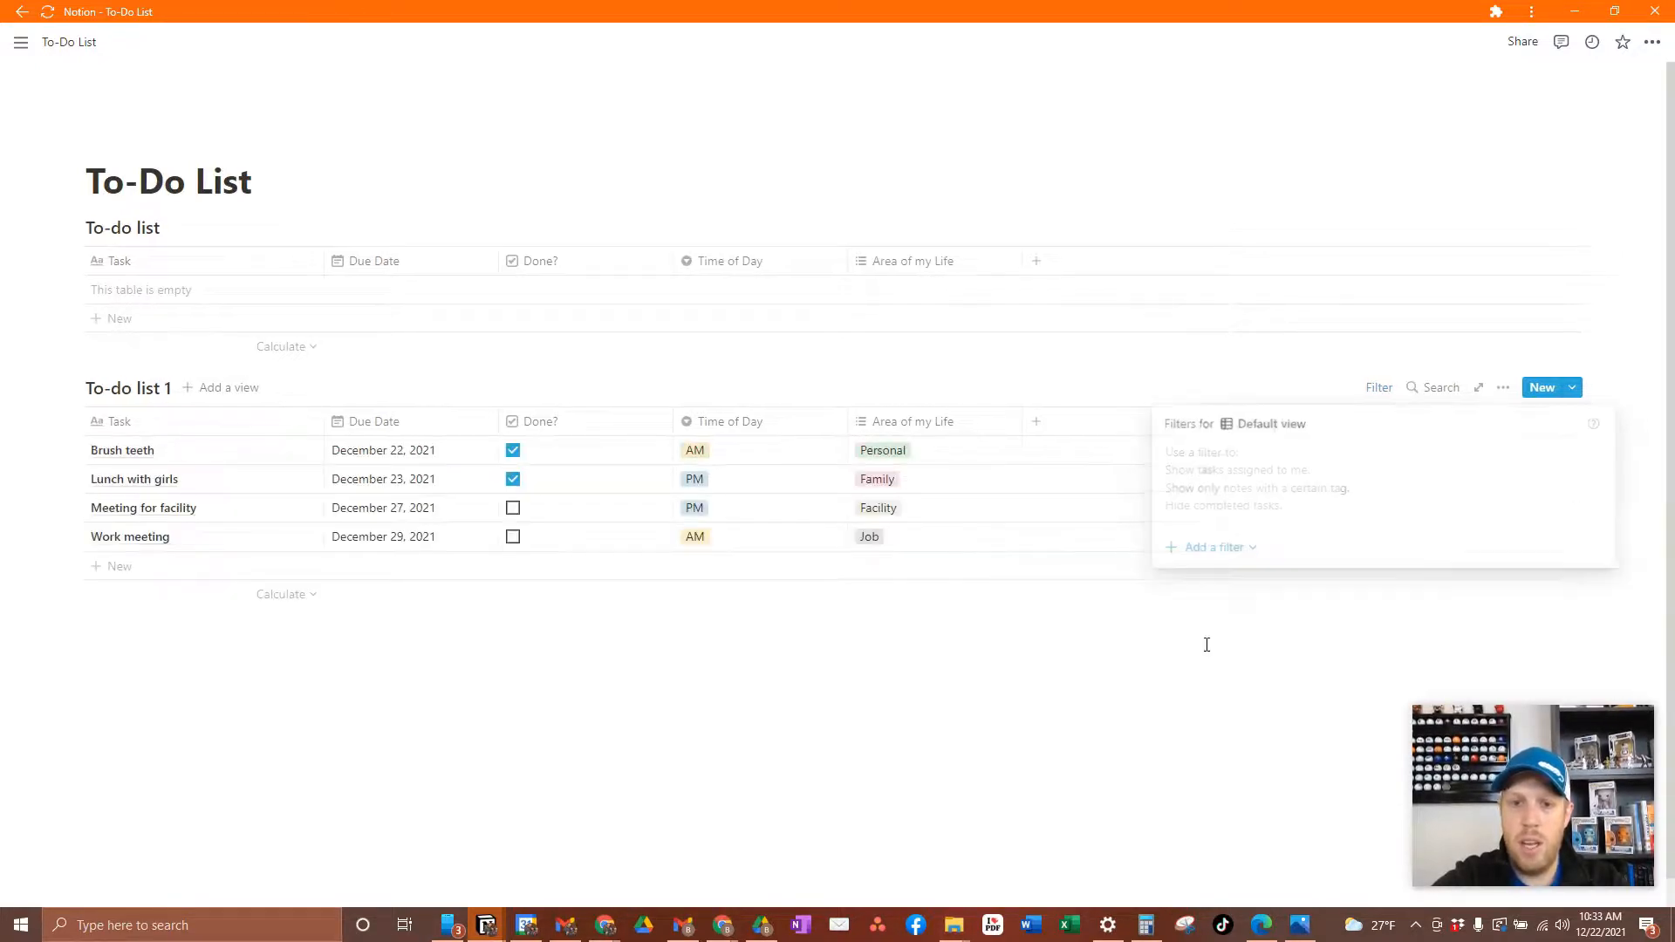